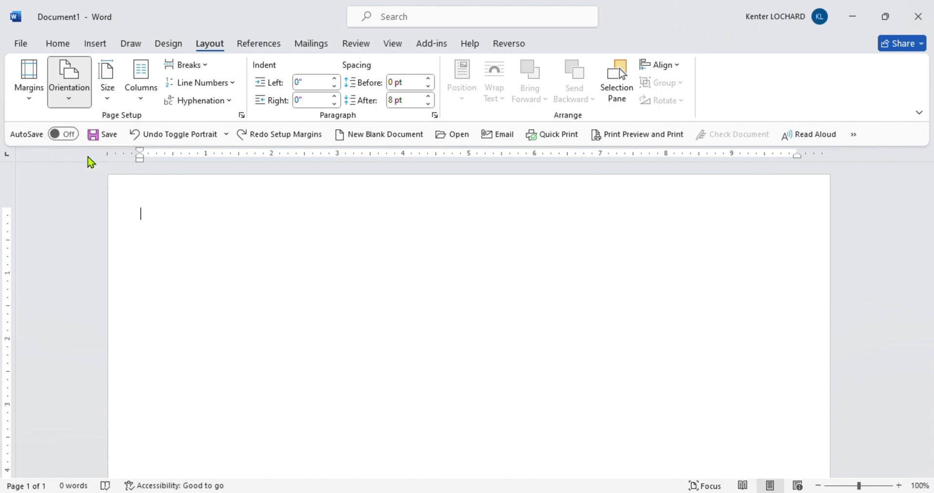
- Choose a paper size for the page and insert a table with 26 columns and 28 rows
left_click(107, 98)
left_click(129, 131)
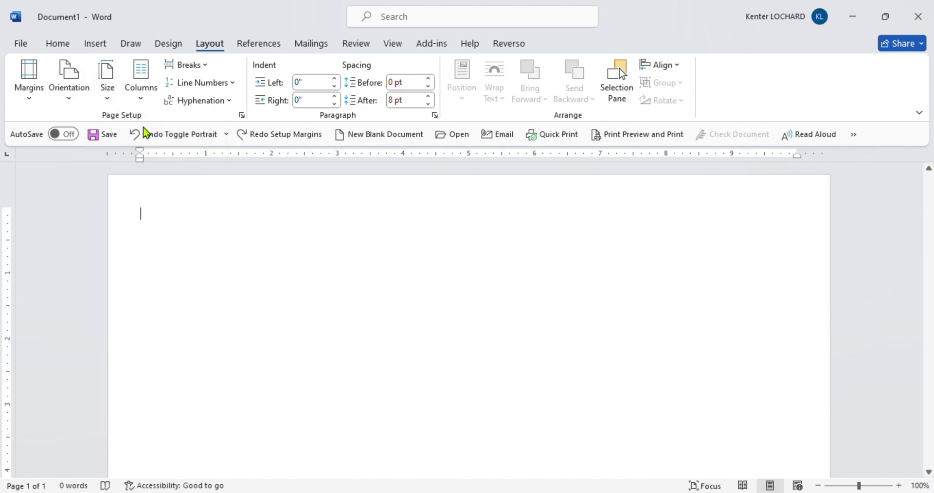
left_click(95, 49)
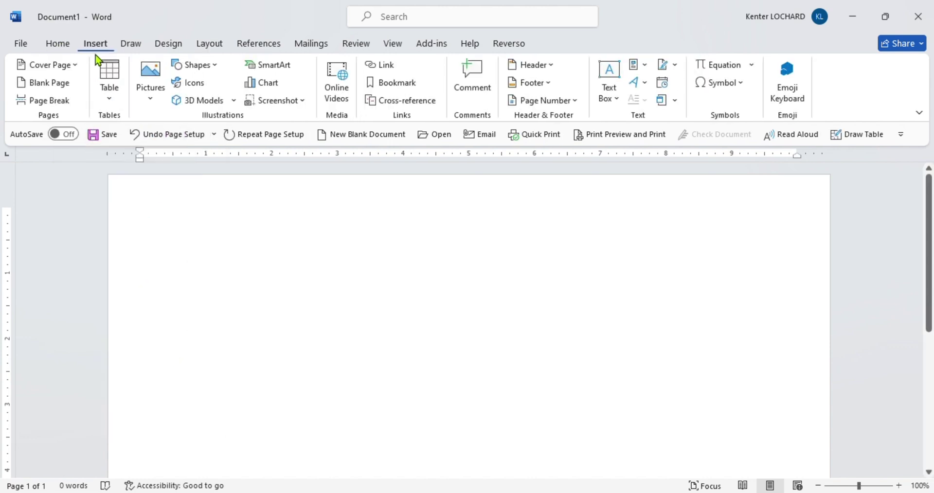
left_click(109, 83)
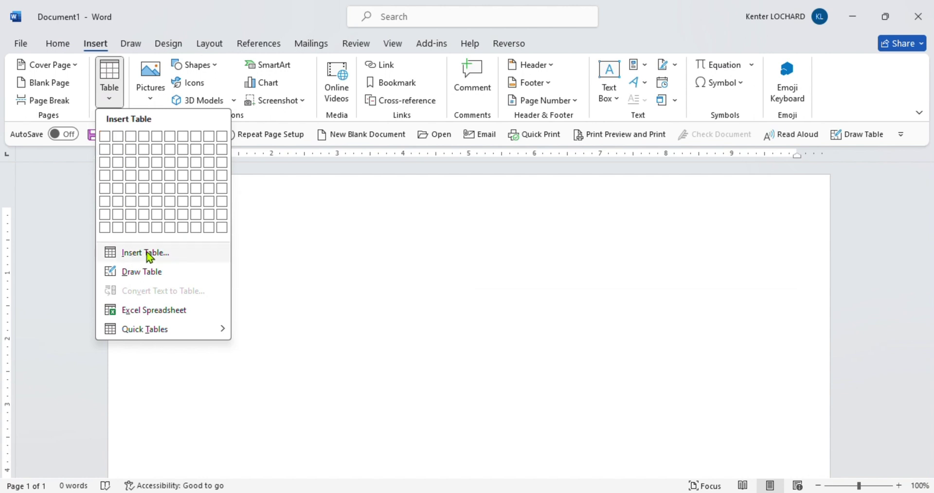
left_click(131, 253)
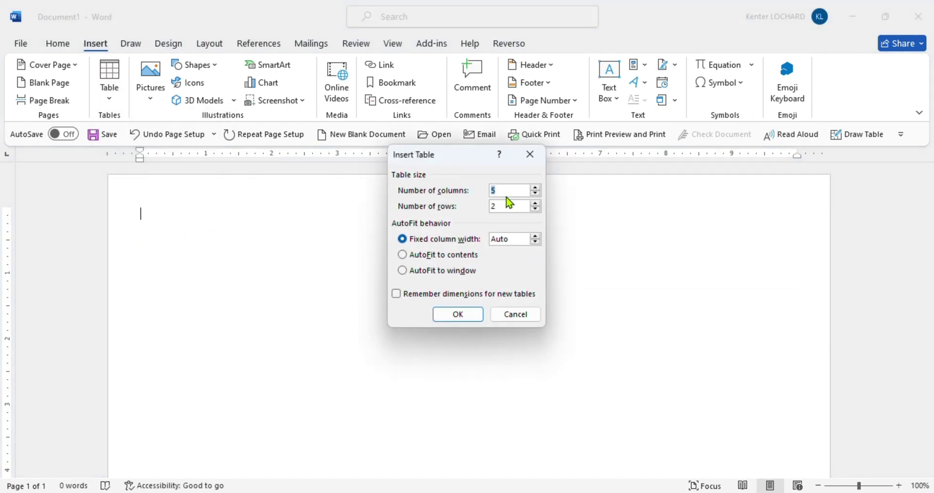
type("26")
type("28")
left_click(462, 316)
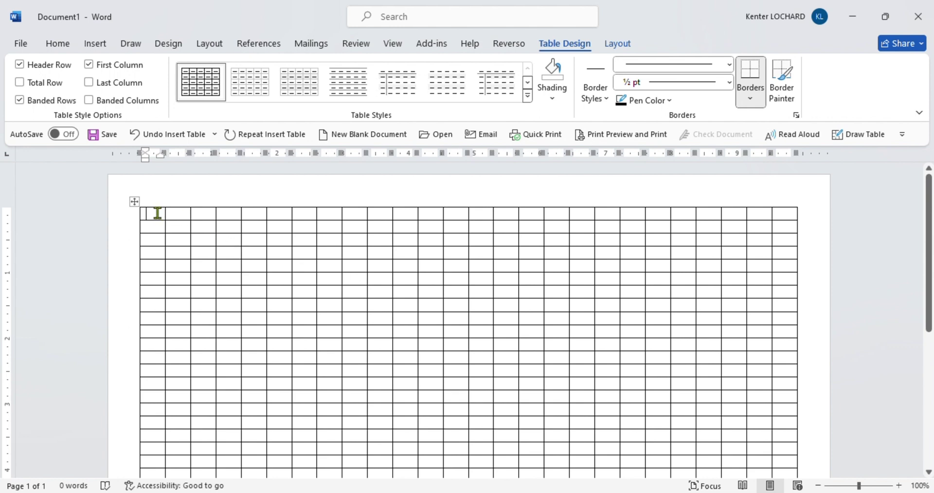
mouse_move(157, 215)
left_mouse_down()
mouse_move(158, 236)
mouse_move(177, 240)
mouse_move(795, 236)
mouse_move(800, 248)
mouse_move(791, 248)
left_mouse_up()
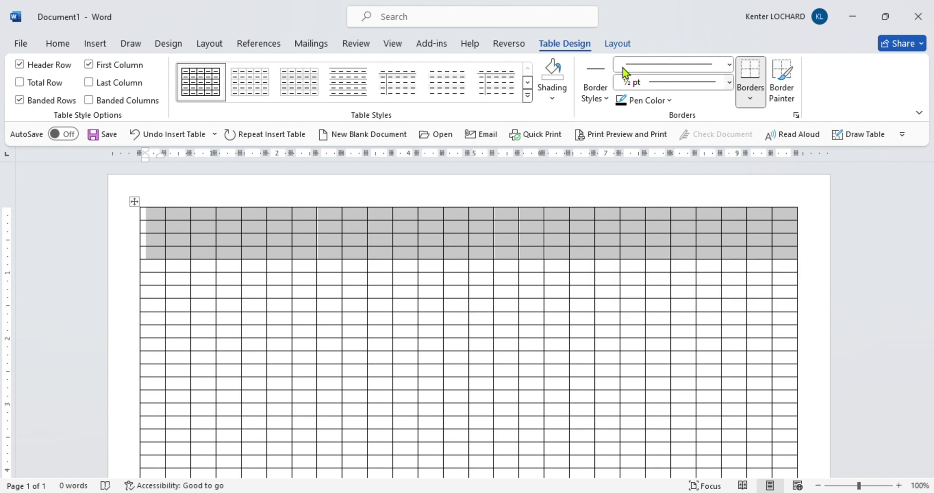
left_click(617, 45)
left_click(387, 66)
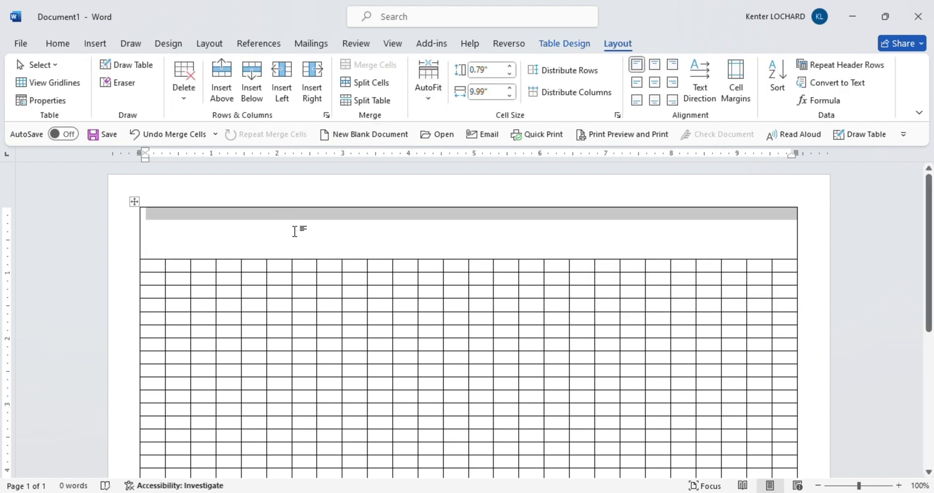
key("ctrl+z")
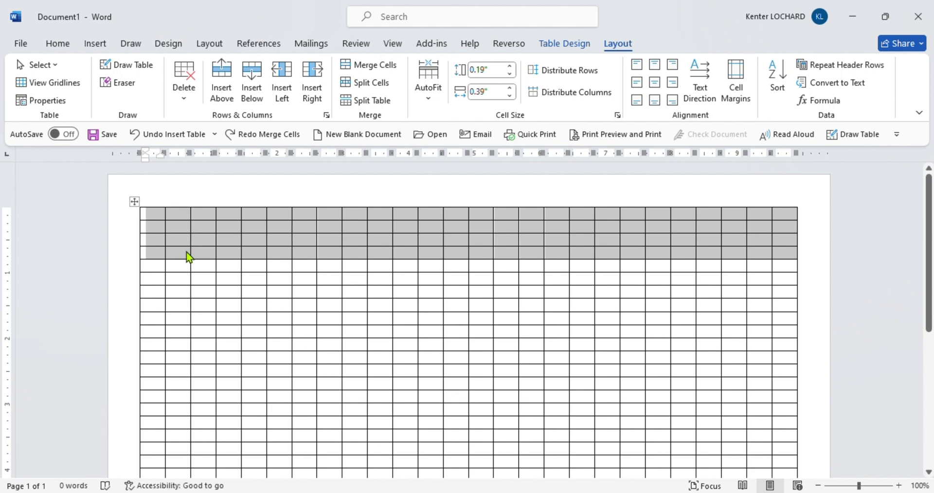
- Merge the first three columns of the table's first four rows into one cell
left_click(202, 258)
left_click_drag(207, 252, 153, 219)
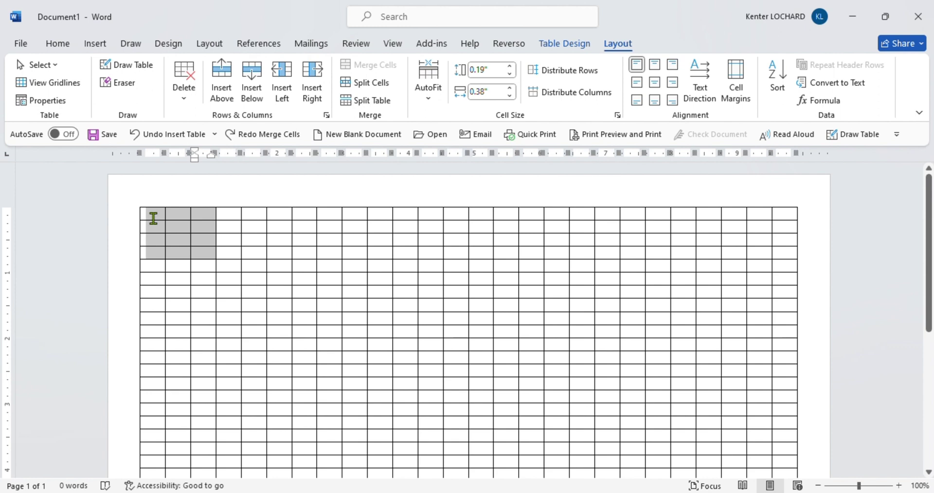
left_click(370, 65)
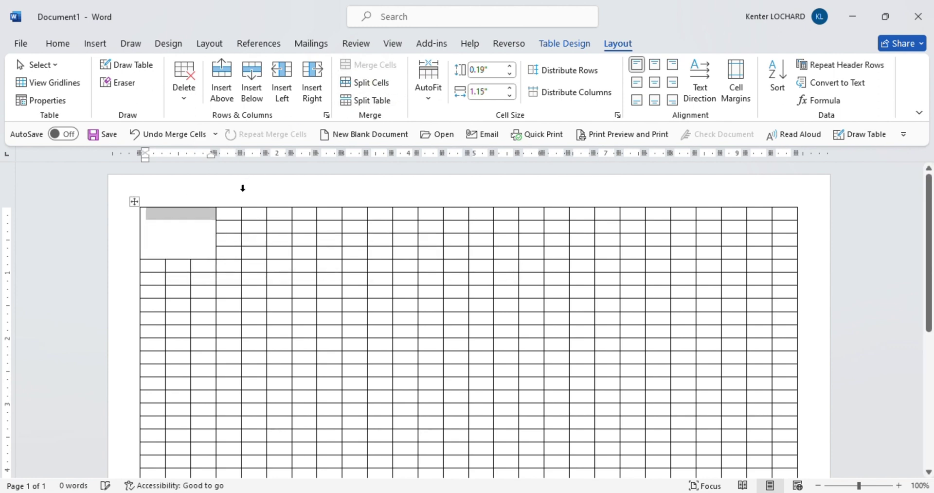
- Enter "Matières" on the second line of the merged cell, leaving its first line empty
left_click(193, 237)
key("ctrl+shift+Return")
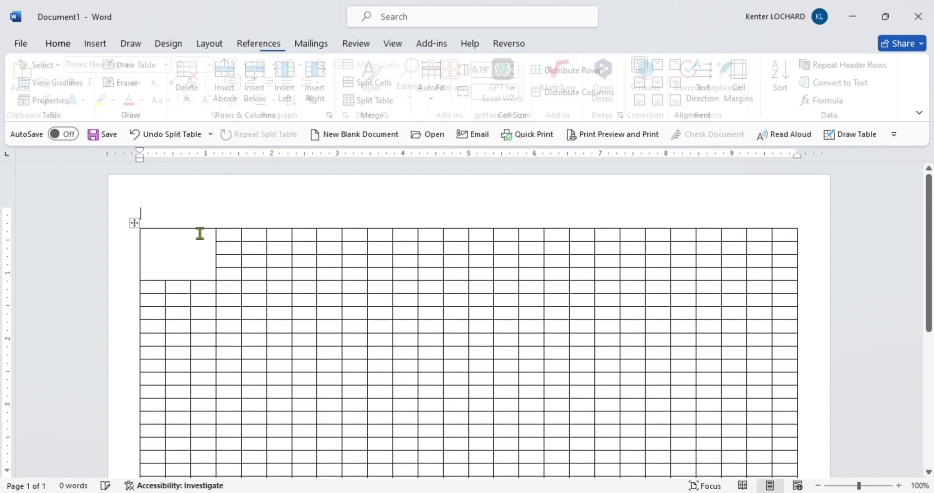
key("ctrl+z")
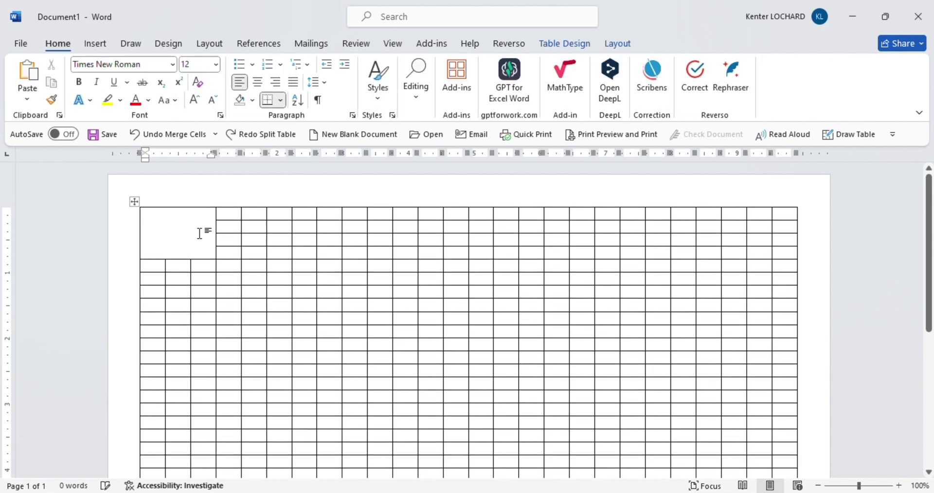
type("g")
key("Return")
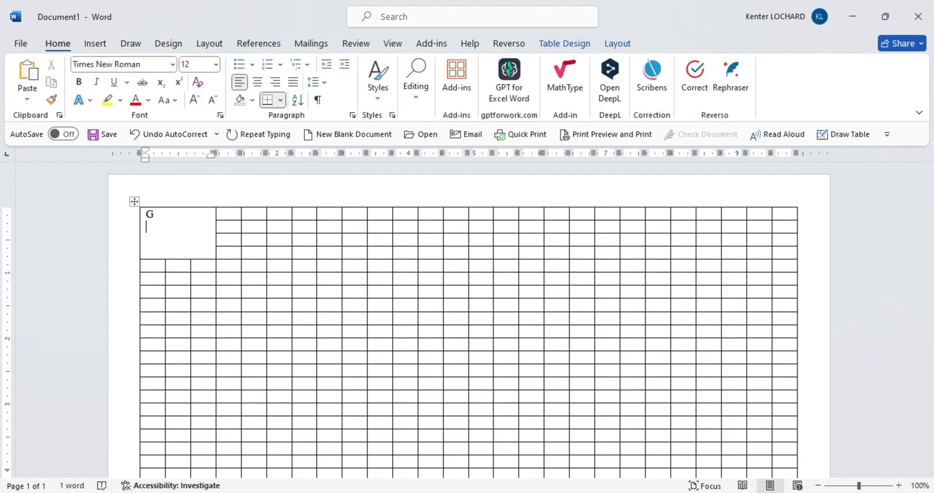
type("Matiè")
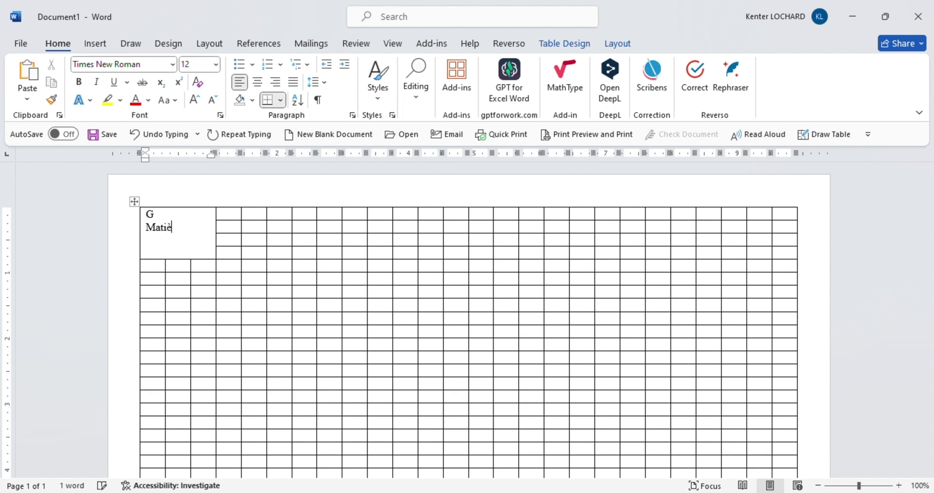
type("res")
- Format the "Matières" heading as bold, centred, 18 pt text
left_click_drag(184, 225, 139, 227)
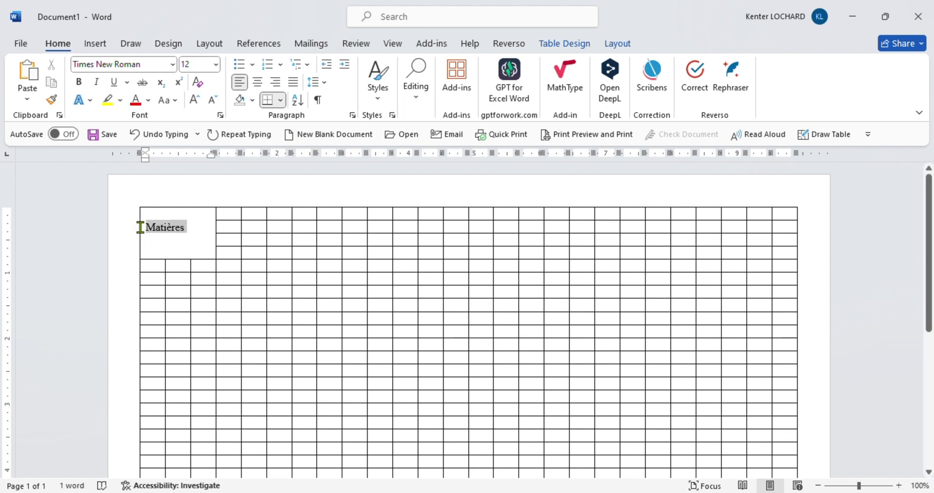
left_click(80, 82)
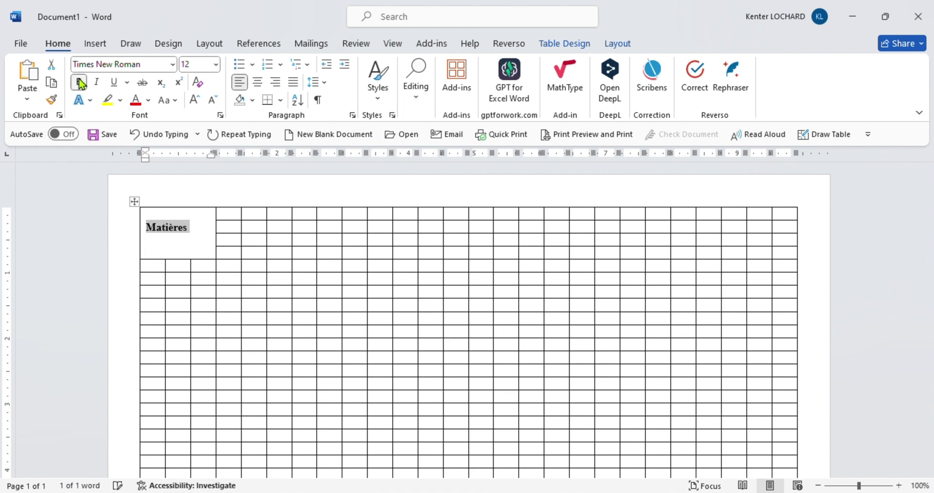
left_click(257, 82)
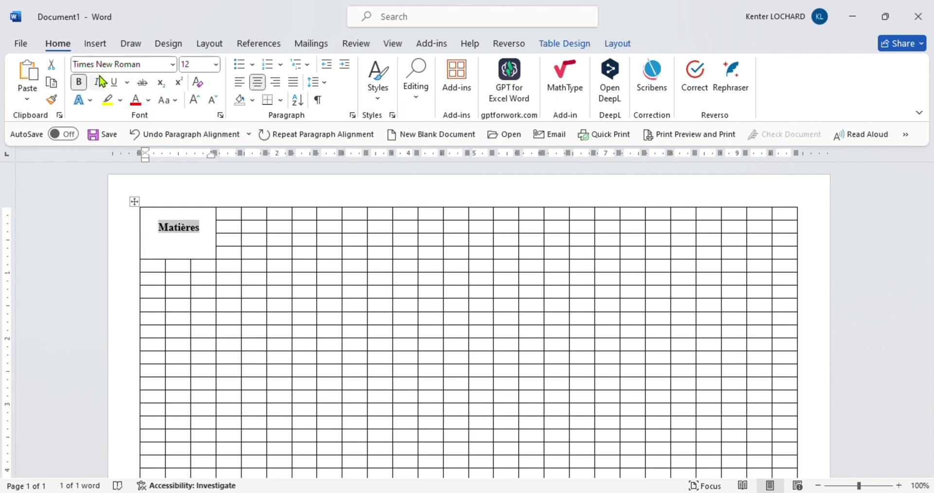
left_click(194, 102)
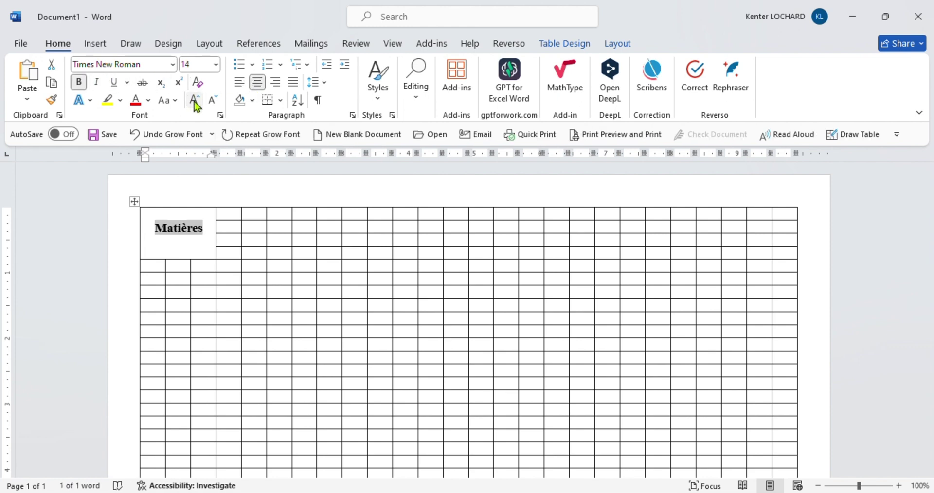
left_click(194, 101)
left_click(194, 102)
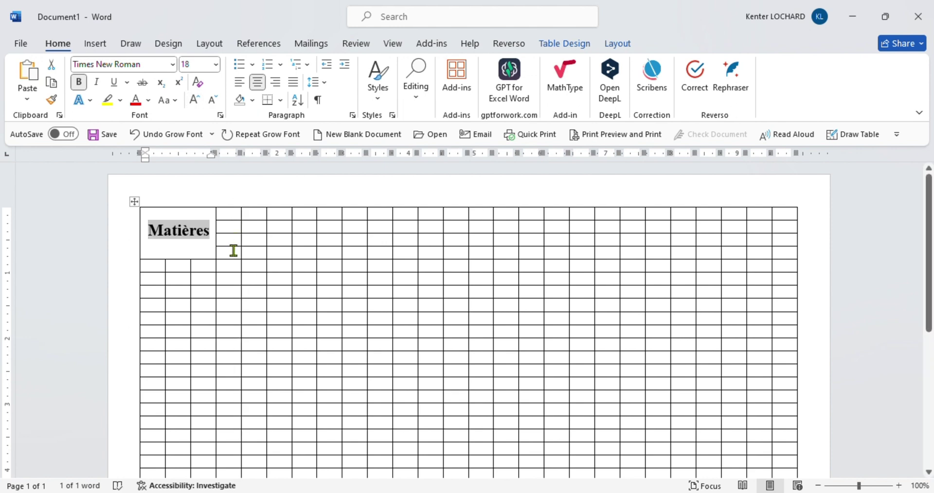
- Count the columns between the "Matières" cell and the table's last column
left_click_drag(233, 251, 232, 215)
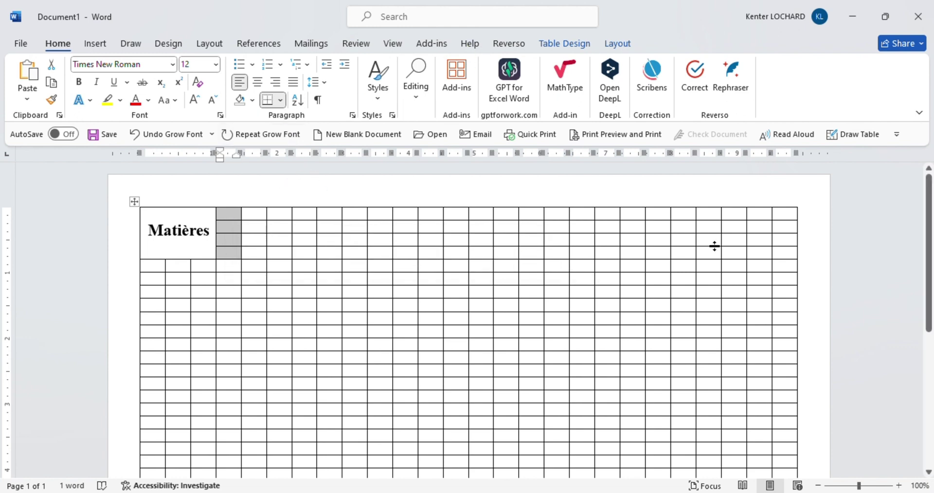
left_click(232, 243)
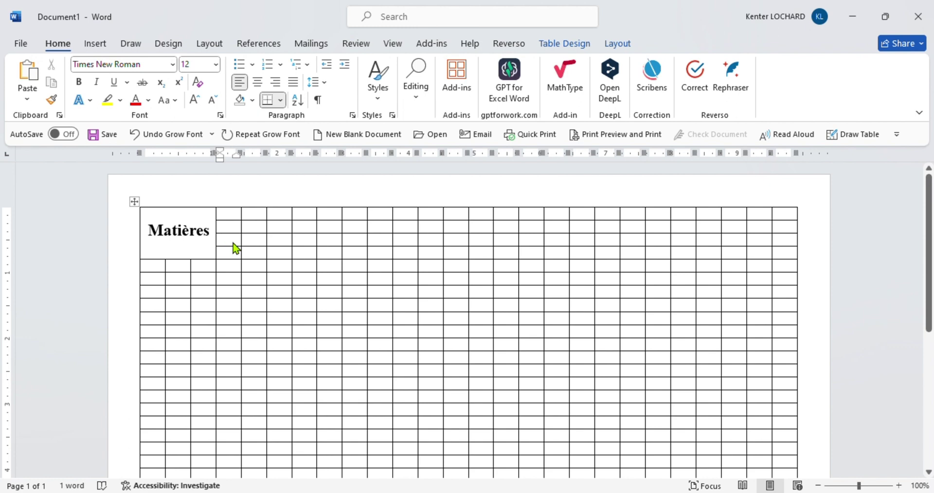
key("Right")
key("Right")
key("Right")
key("Right")
key("Right")
key("Right")
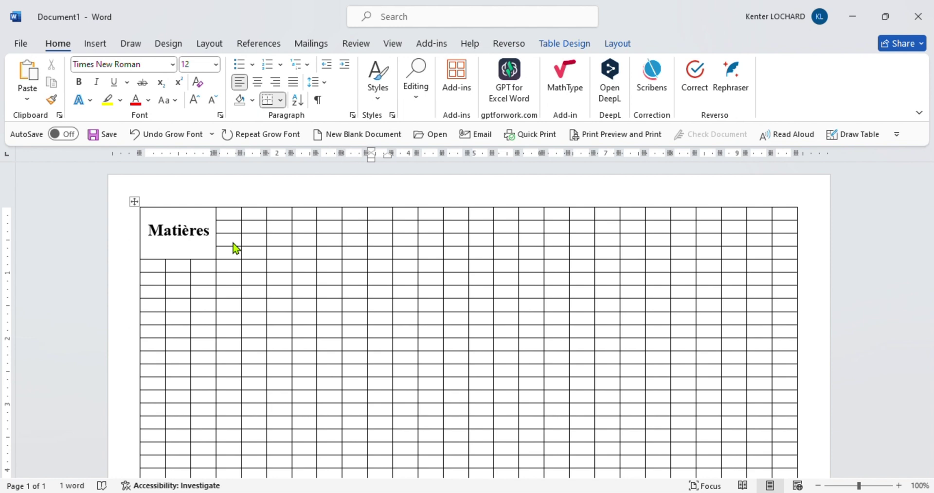
key("Right")
key("Right")
key("Right")
key("Right")
key("Right")
key("Right")
key("Right")
key("Right")
key("Right")
key("Right")
key("Right")
key("Right")
key("Right")
key("Right")
key("Right")
key("Right")
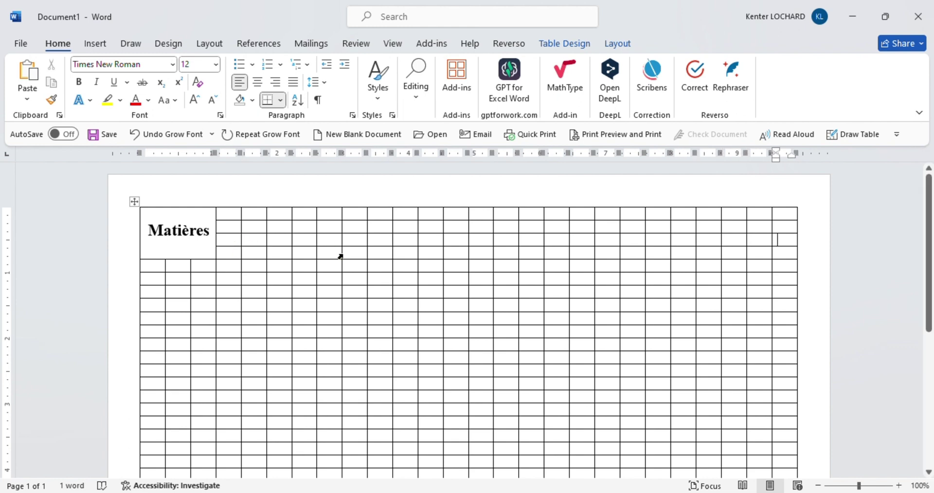
- Insert one extra column after the table's last column
left_click(781, 214)
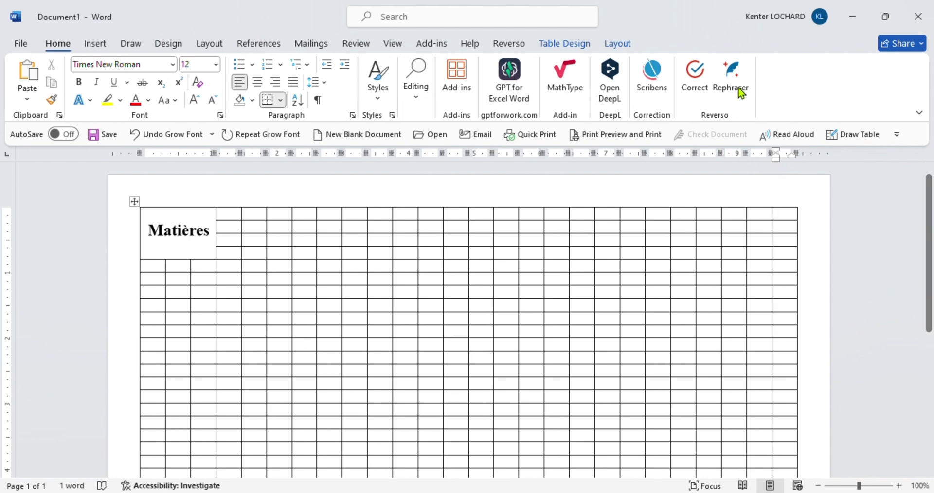
left_click(618, 46)
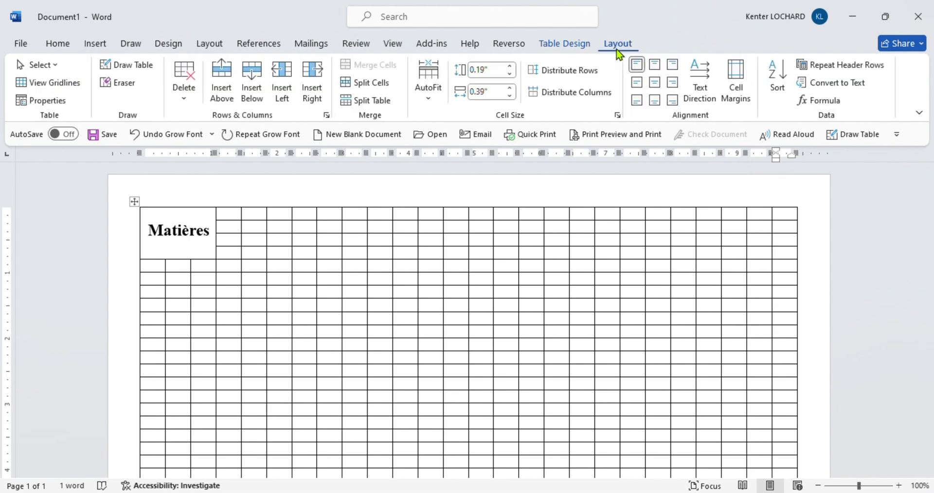
left_click(310, 88)
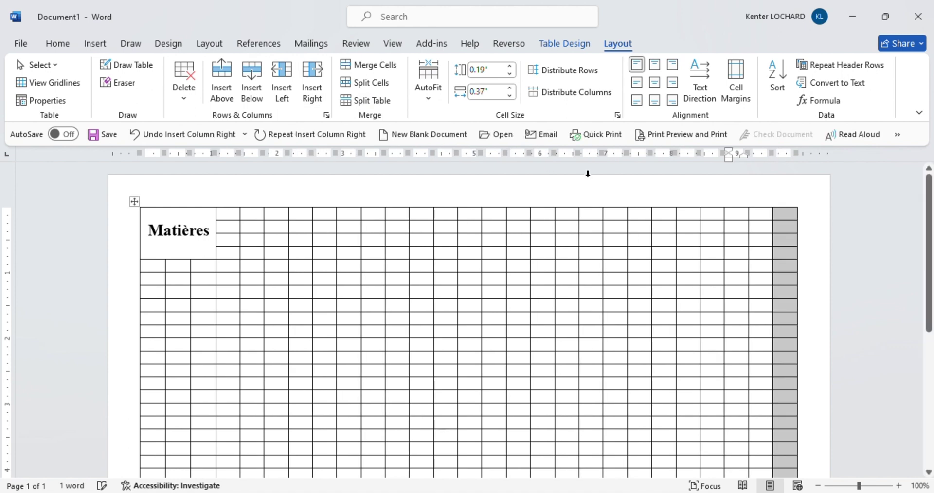
- Merge the four stacked header cells immediately to the right of "Matières" into one cell
left_click(787, 222)
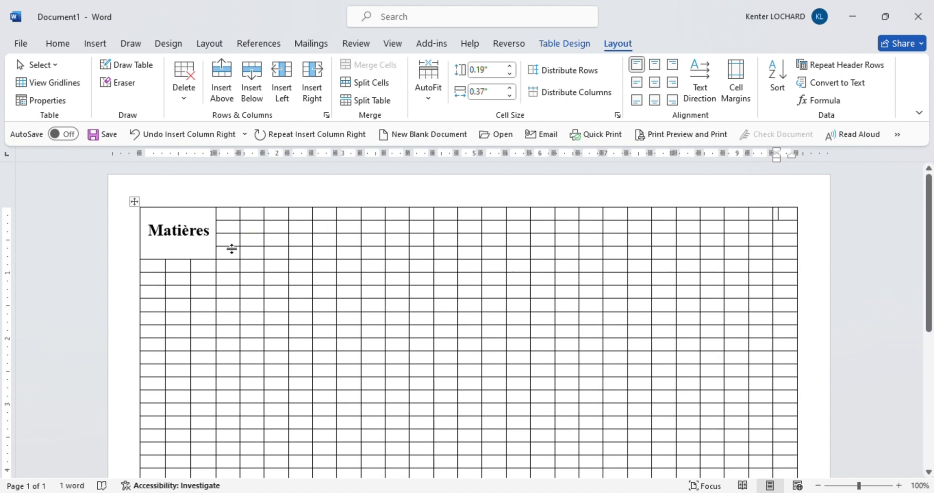
left_click_drag(227, 254, 782, 217)
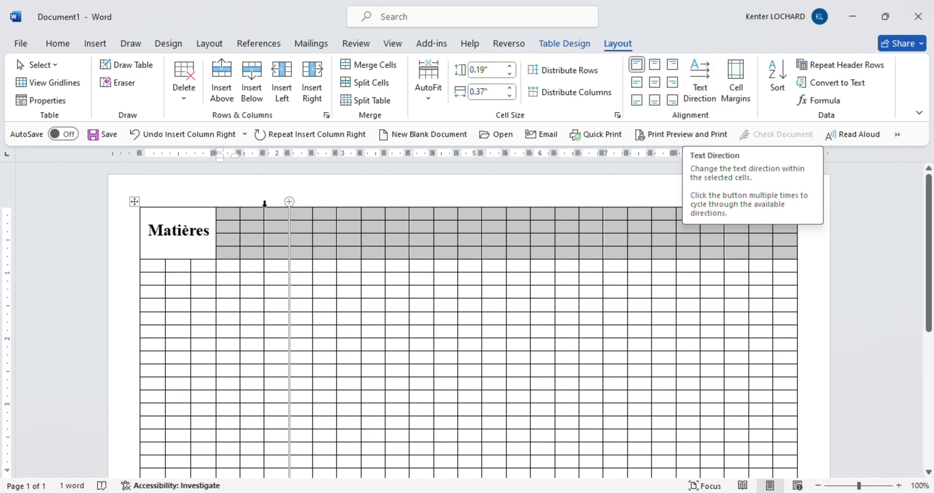
left_click(229, 255)
left_click_drag(231, 253, 225, 214)
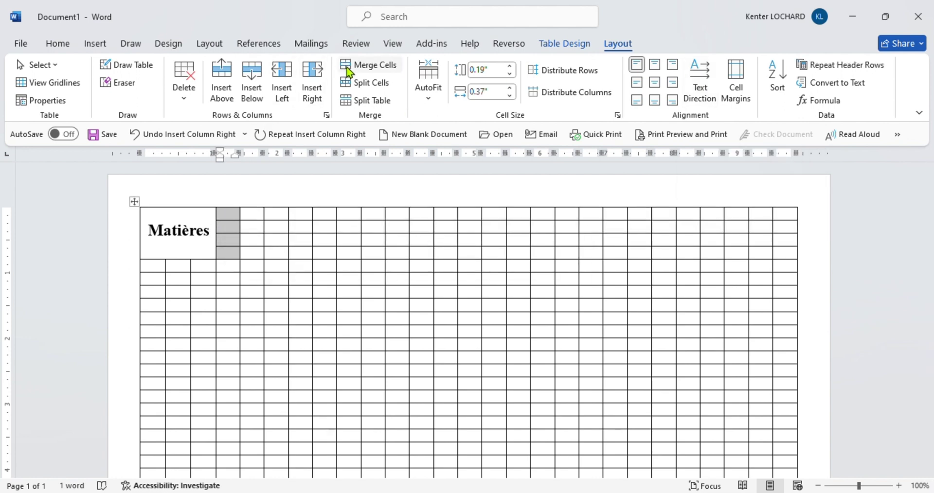
left_click(368, 64)
- Enter "Coefficient" in the merged header cell next to "Matières"
left_click(221, 248)
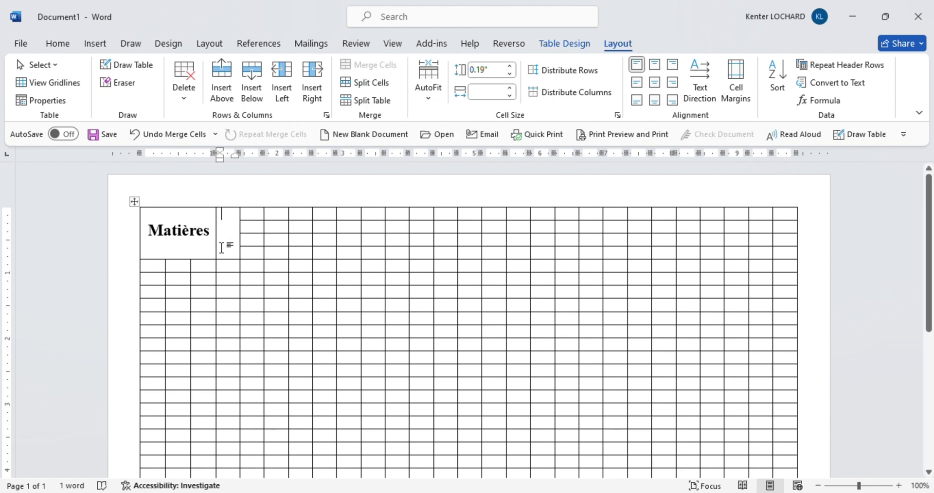
type("co")
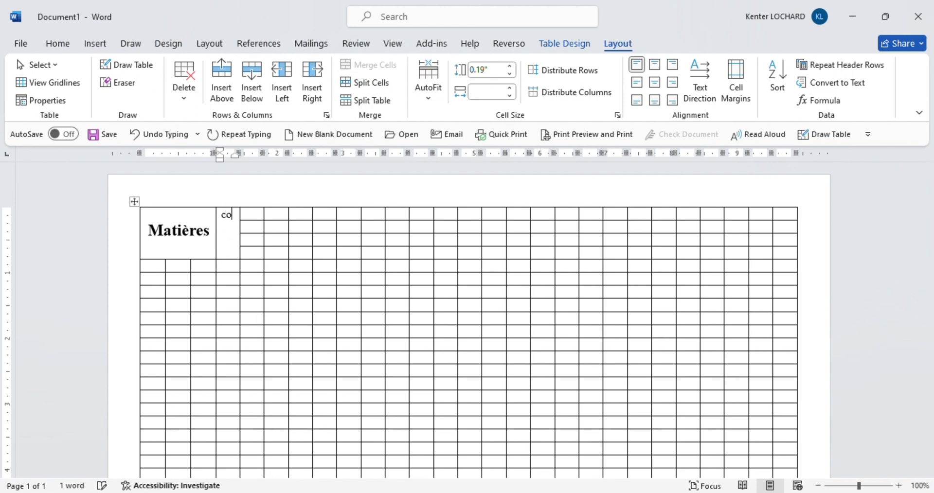
type("efficient")
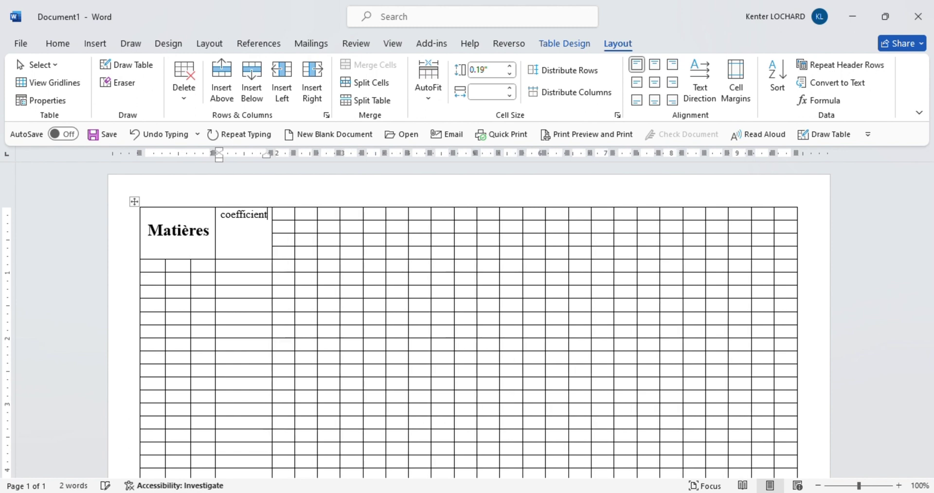
- Rotate the text direction to read bottom to top in all header cells from "Coefficient" to the last column
mouse_move(235, 242)
left_mouse_down()
mouse_move(340, 215)
mouse_move(549, 244)
mouse_move(758, 244)
mouse_move(794, 258)
left_mouse_up()
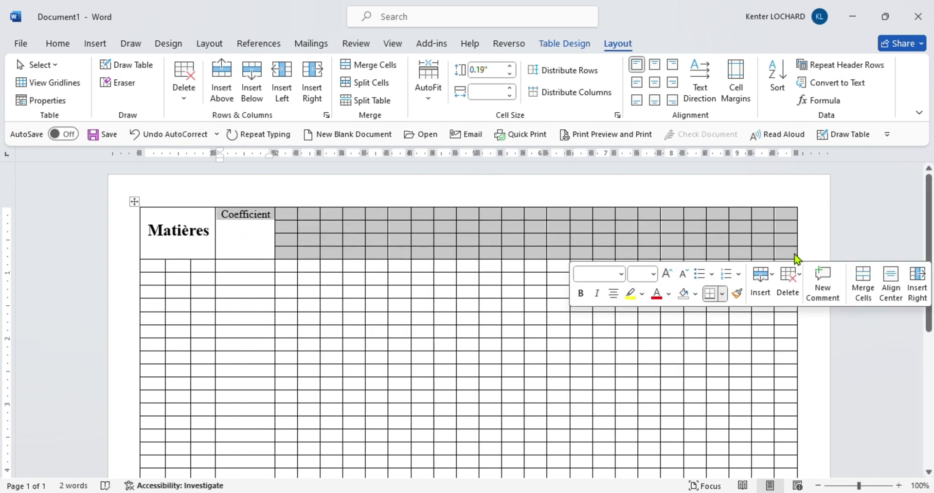
left_click(706, 80)
left_click(708, 82)
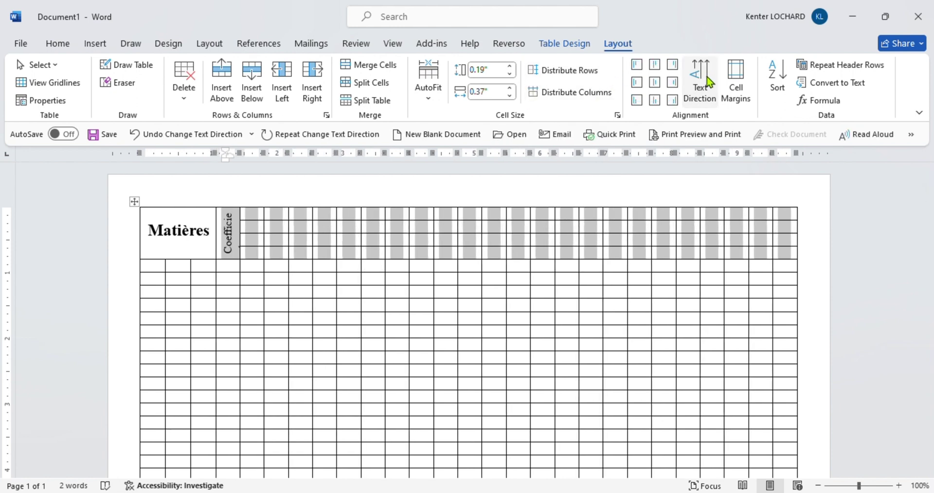
left_click(236, 264)
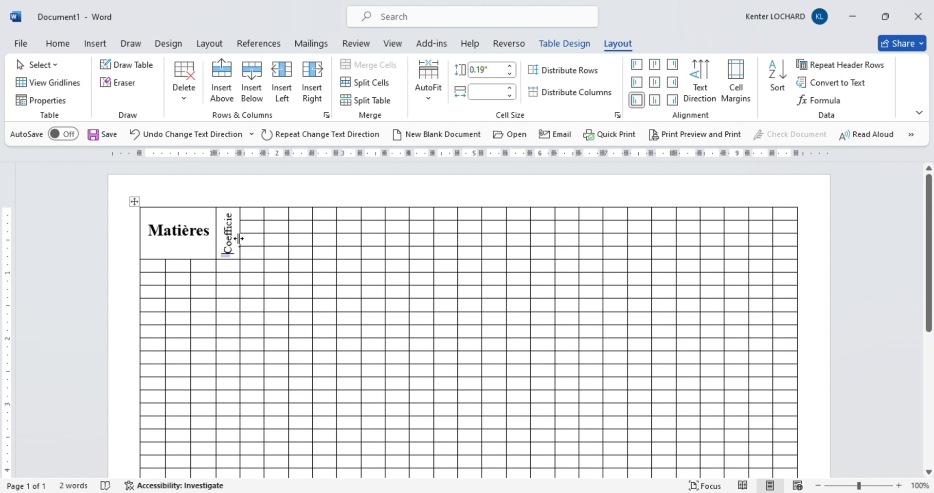
- Increase the height of the fourth header row so that "Coefficient" fits on one line in its cell
left_click_drag(239, 238, 247, 238)
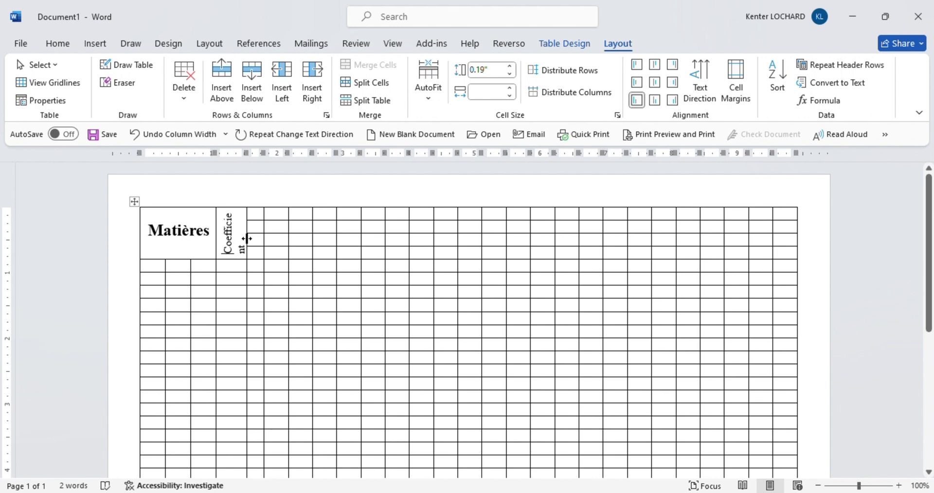
key("ctrl+z")
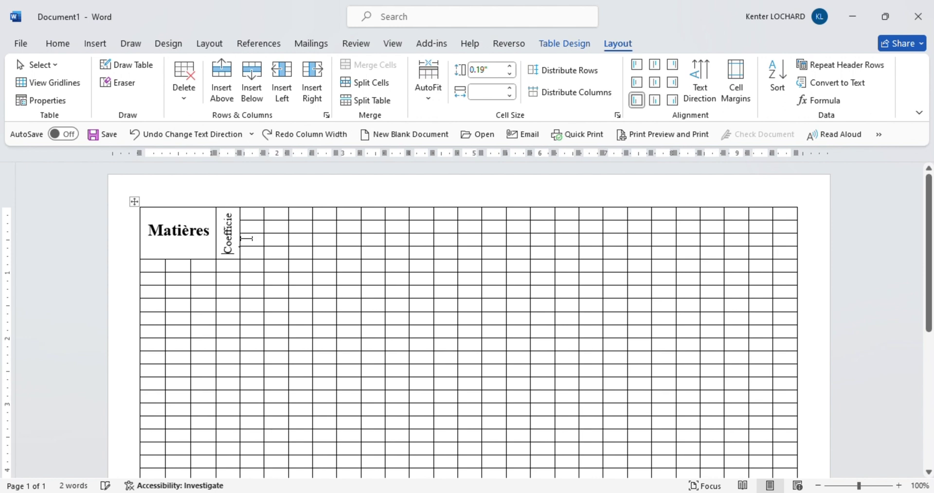
left_click_drag(229, 259, 228, 273)
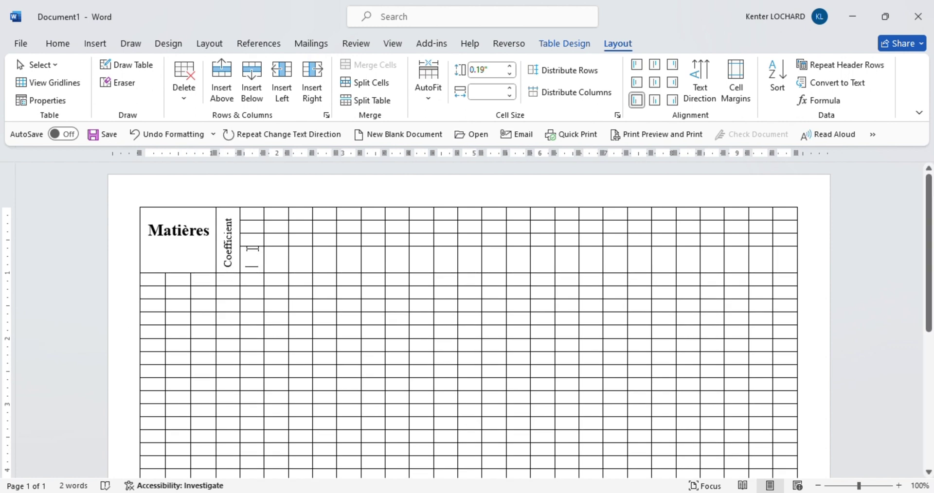
- Merge the four stacked header cells immediately after "Coefficient" into one cell and enter "Septembre" in it
left_click_drag(249, 265, 249, 210)
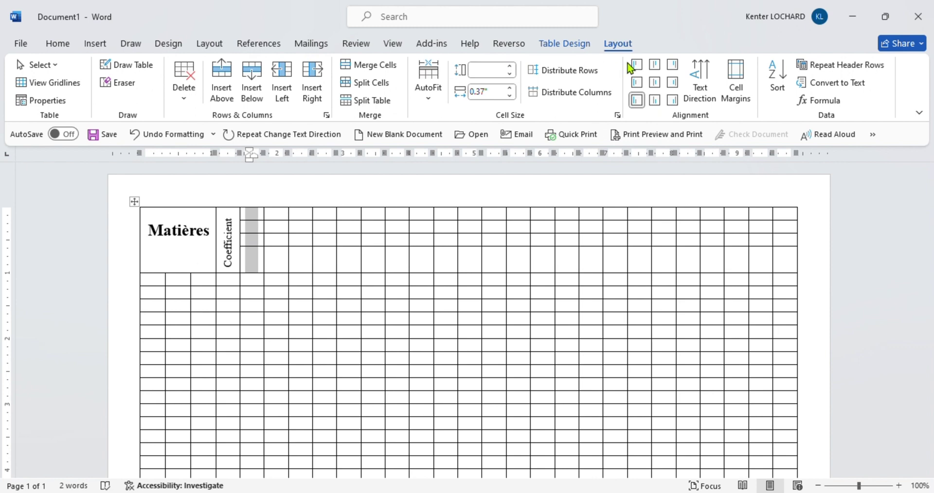
left_click(368, 65)
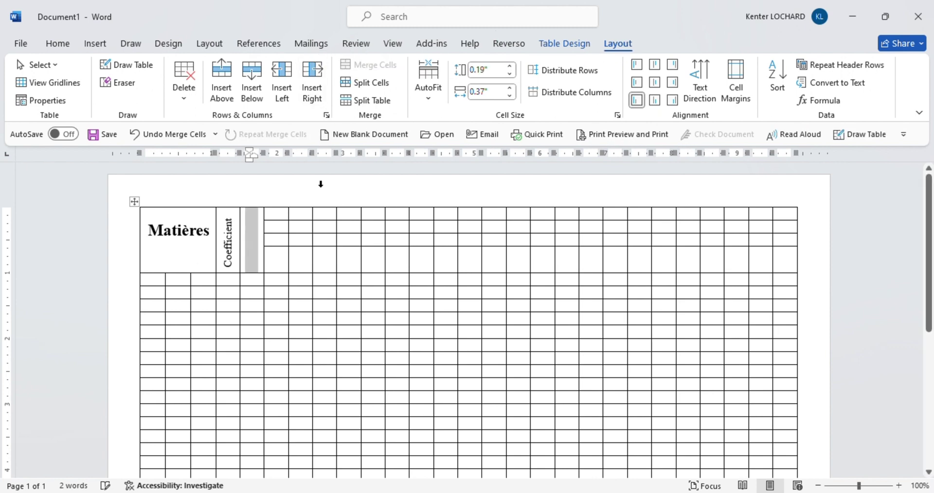
type("sep")
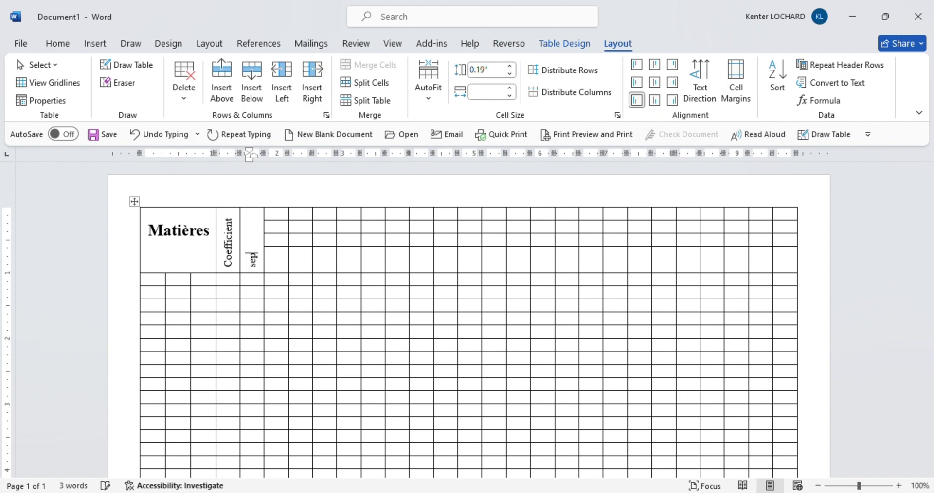
type("tembre")
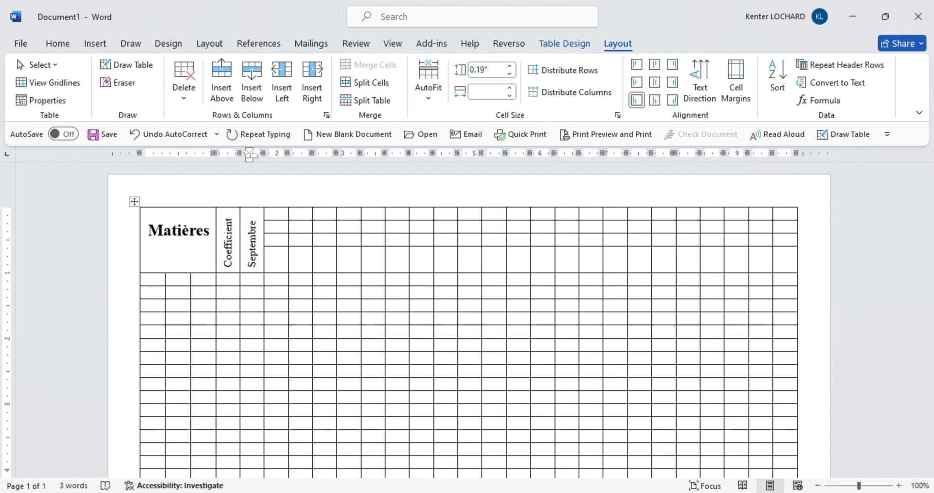
- Merge the four stacked header cells into one in each of the four columns following "Septembre"
left_click_drag(282, 254, 282, 210)
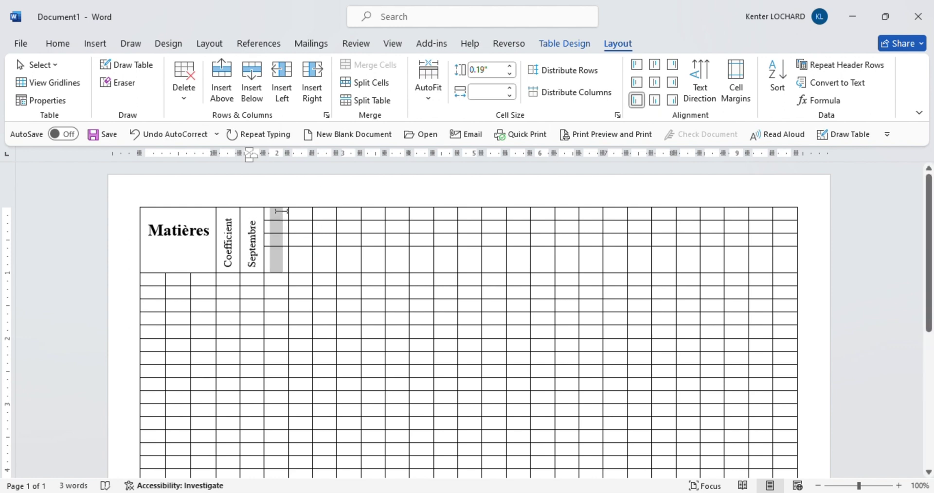
left_click(385, 70)
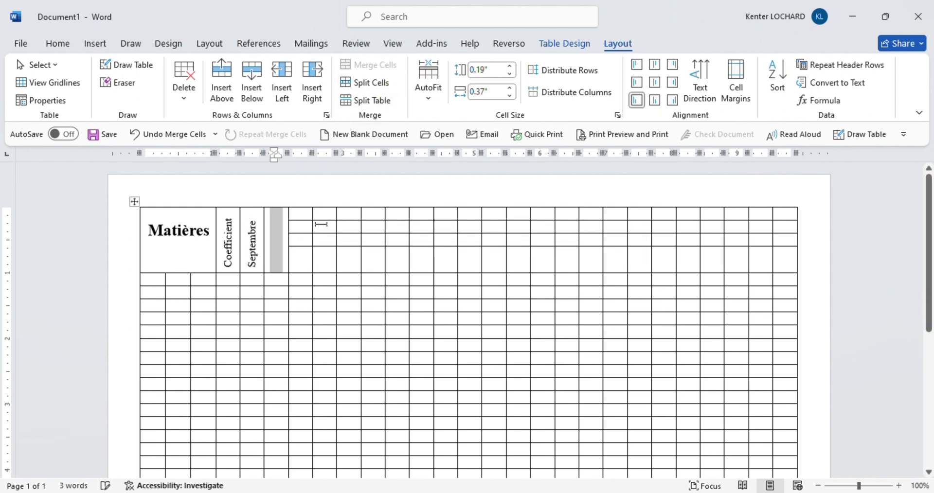
left_click_drag(307, 256, 308, 219)
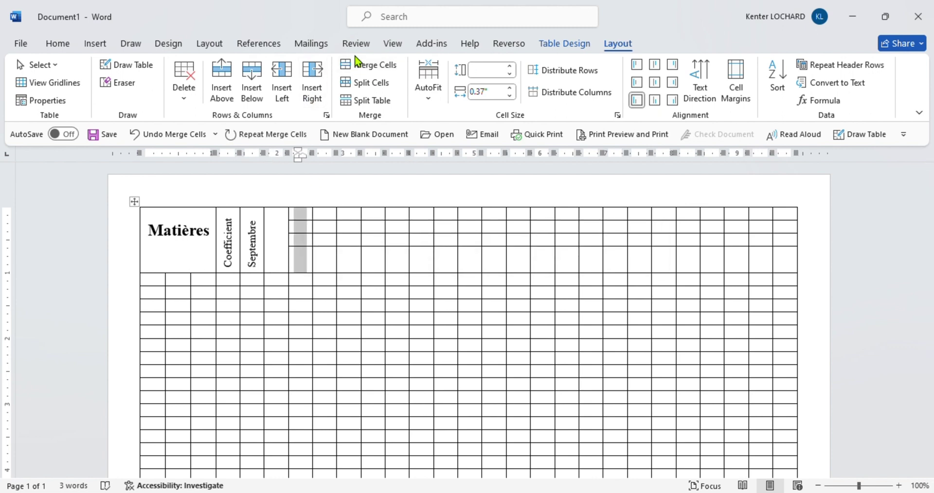
left_click(370, 66)
left_click_drag(324, 258, 323, 210)
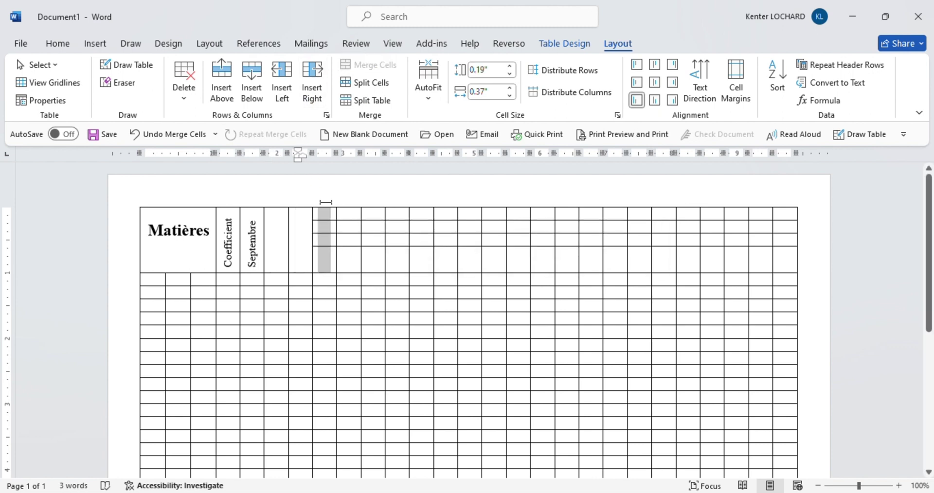
left_click(370, 65)
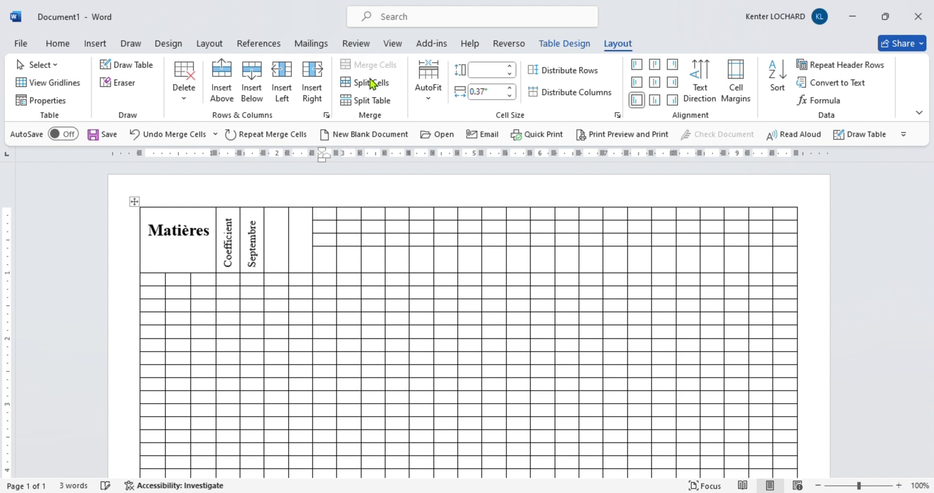
left_click_drag(353, 270, 353, 209)
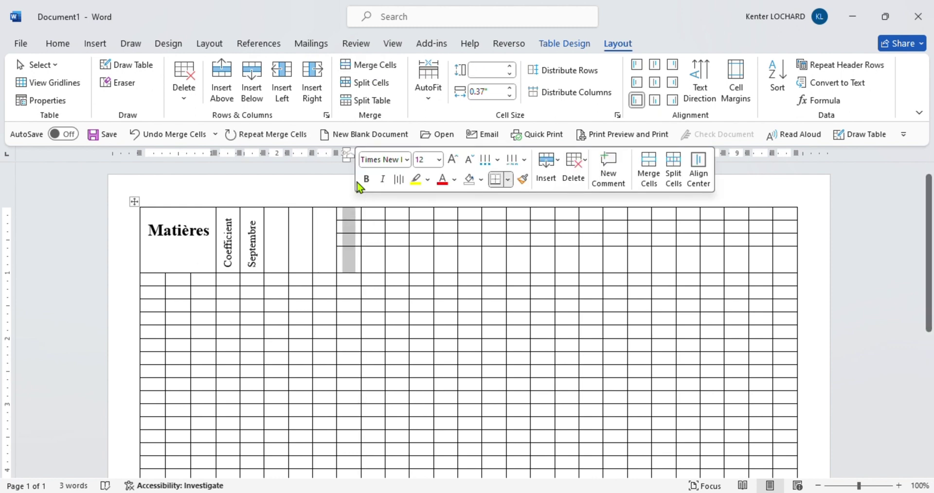
left_click(372, 66)
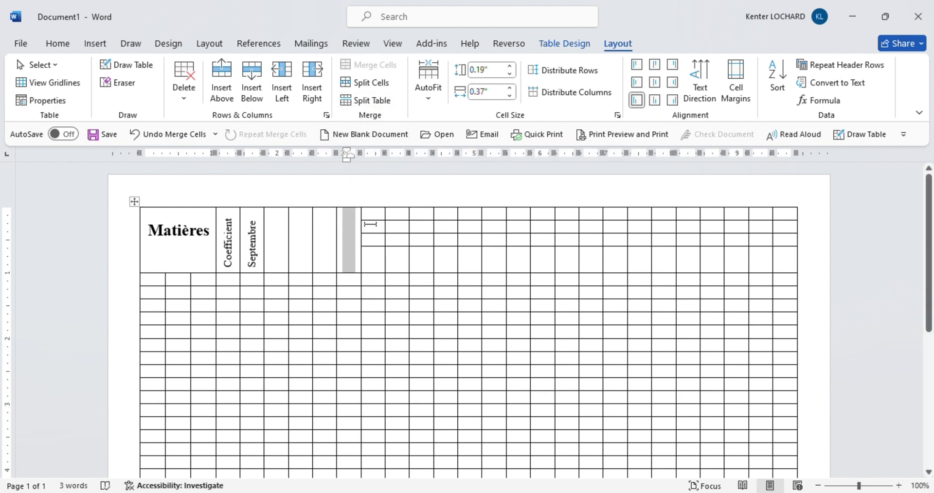
- Merge the four stacked header cells column by column in the fifth through ninth columns after "Septembre"
left_click_drag(373, 260, 372, 179)
left_click(372, 65)
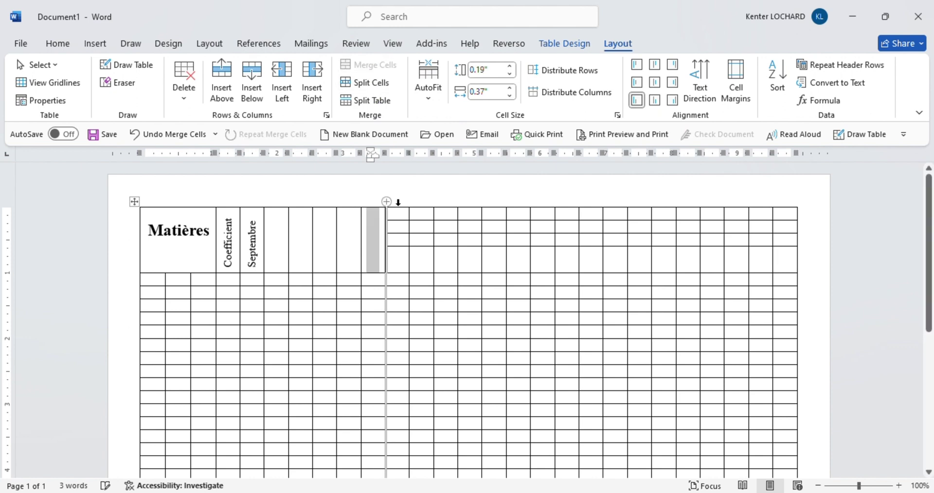
left_click_drag(397, 262, 396, 194)
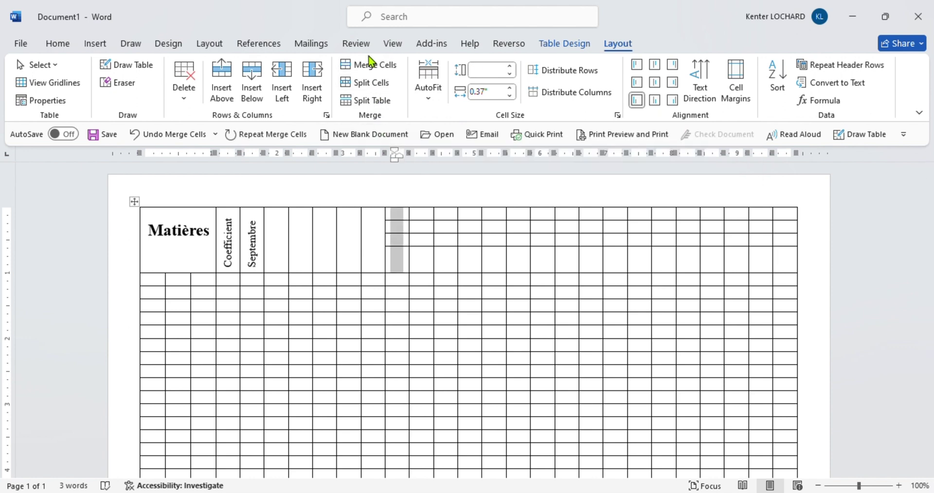
left_click(373, 66)
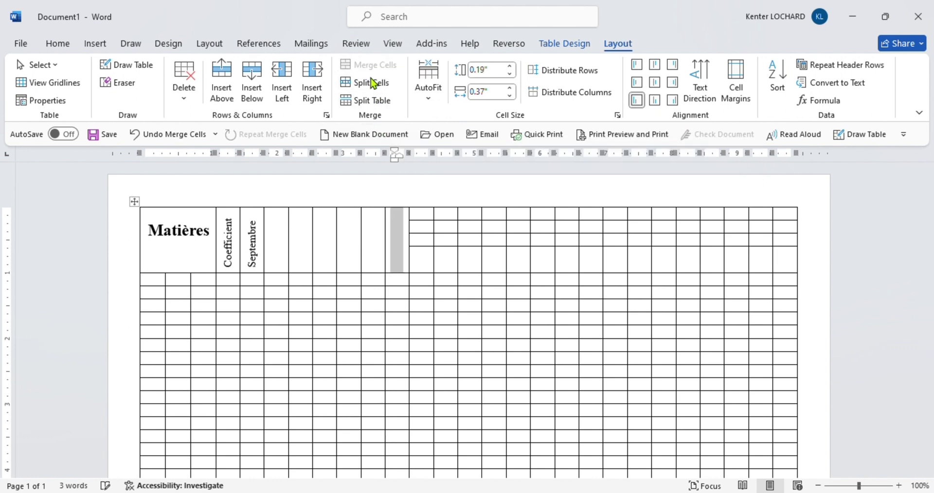
left_click_drag(423, 256, 421, 195)
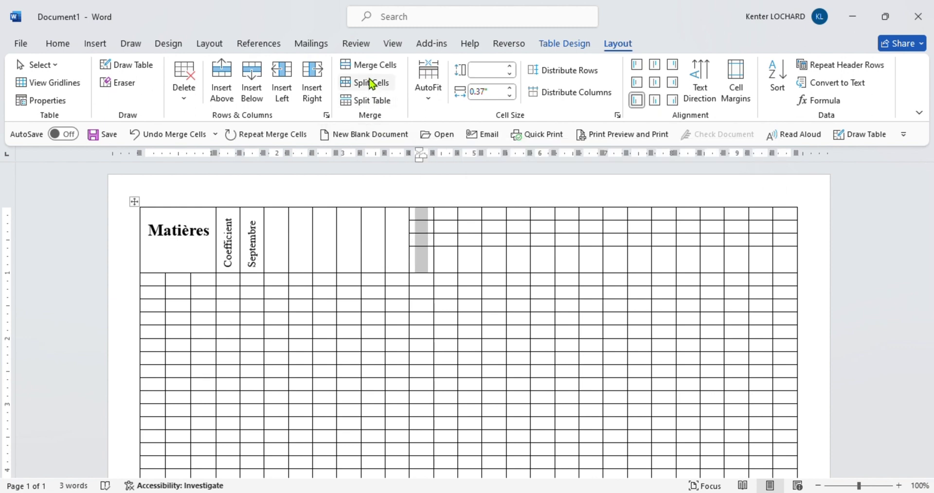
left_click(366, 69)
left_click_drag(444, 254, 443, 197)
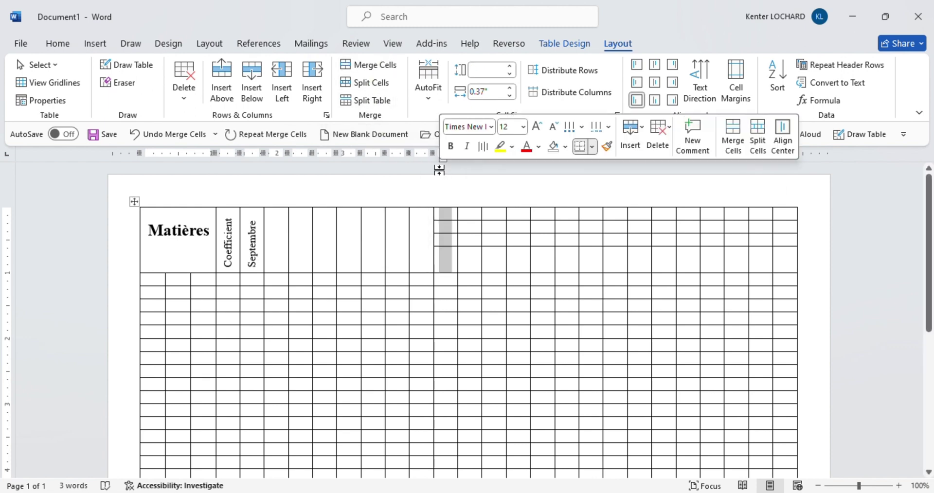
left_click(352, 62)
left_click_drag(469, 267, 463, 200)
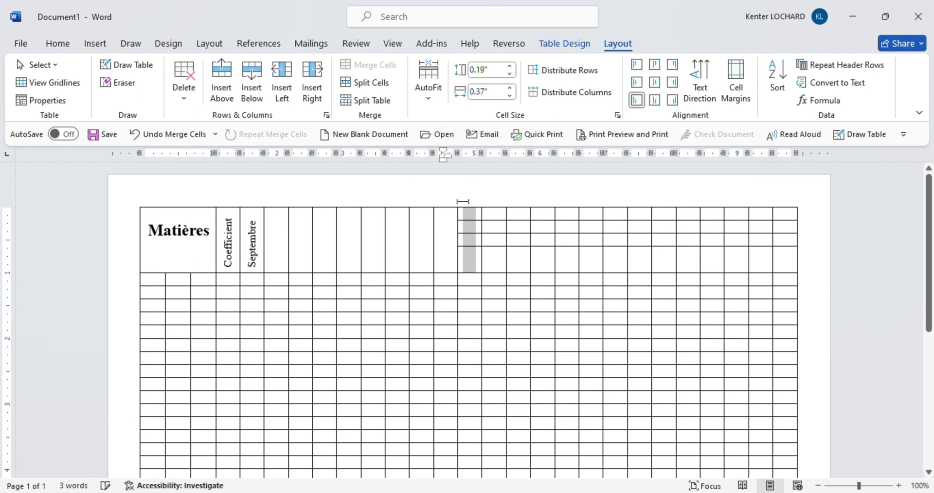
left_click(381, 65)
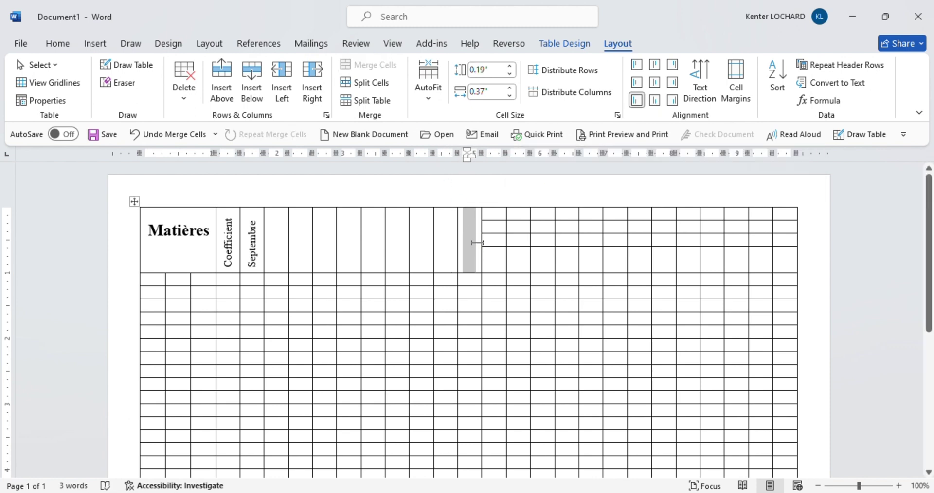
left_click_drag(495, 258, 494, 211)
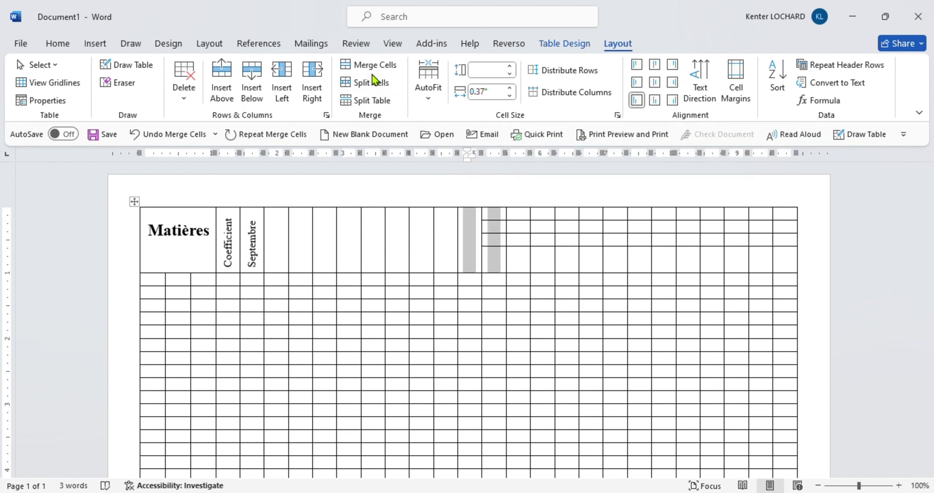
left_click(372, 64)
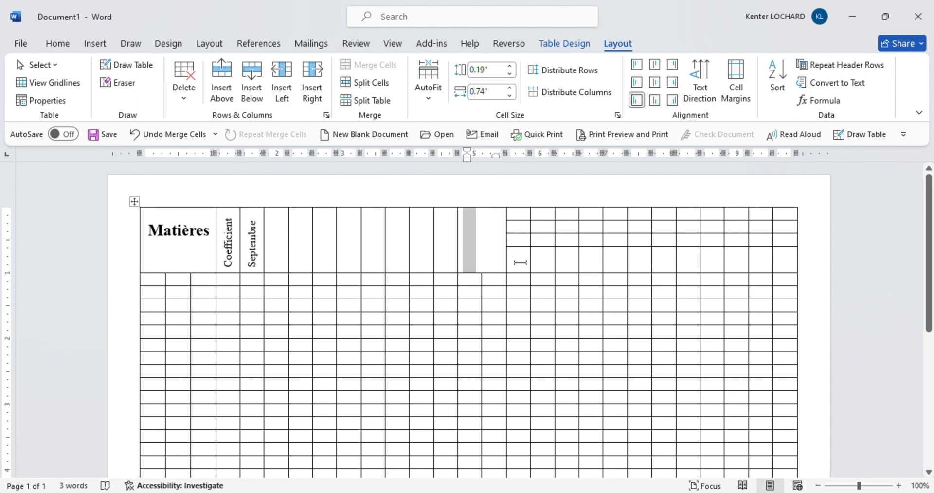
key("ctrl+z")
- Merge the stacked header cells separately in the tenth and eleventh columns after "Septembre"
left_click(494, 272)
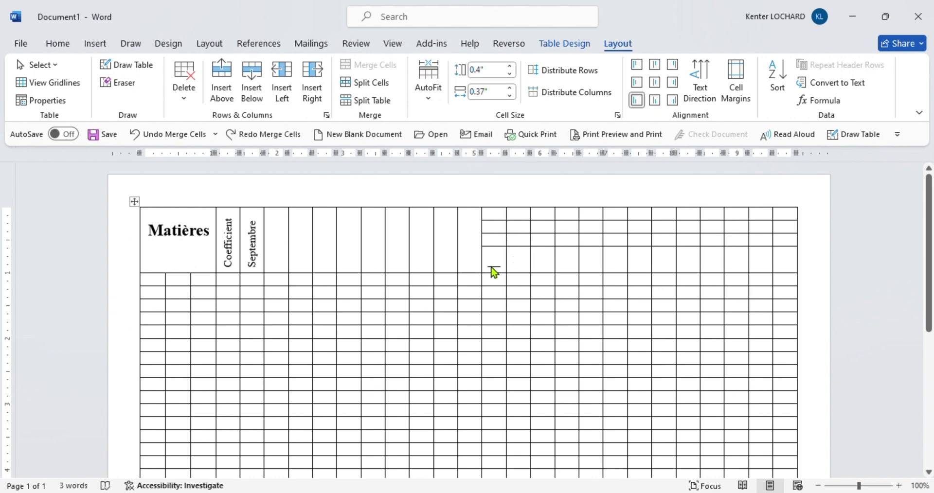
left_click_drag(492, 265, 492, 210)
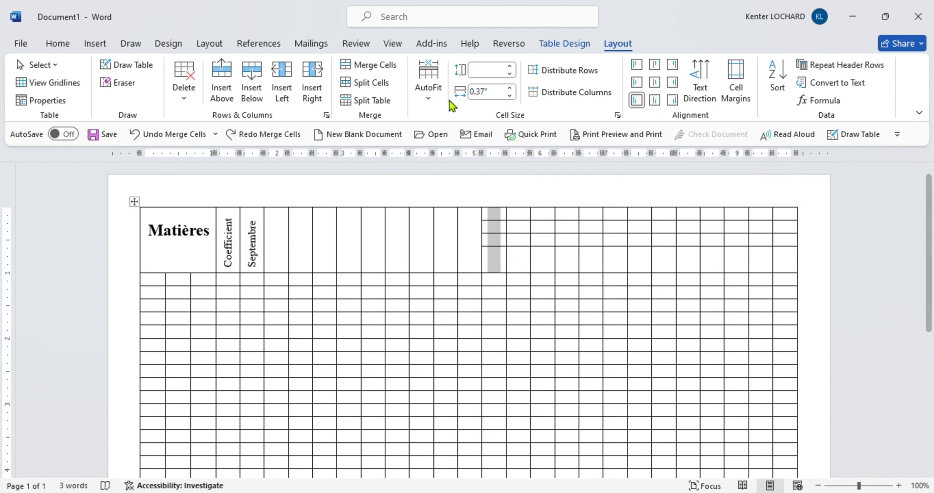
left_click(368, 65)
left_click_drag(517, 262, 517, 153)
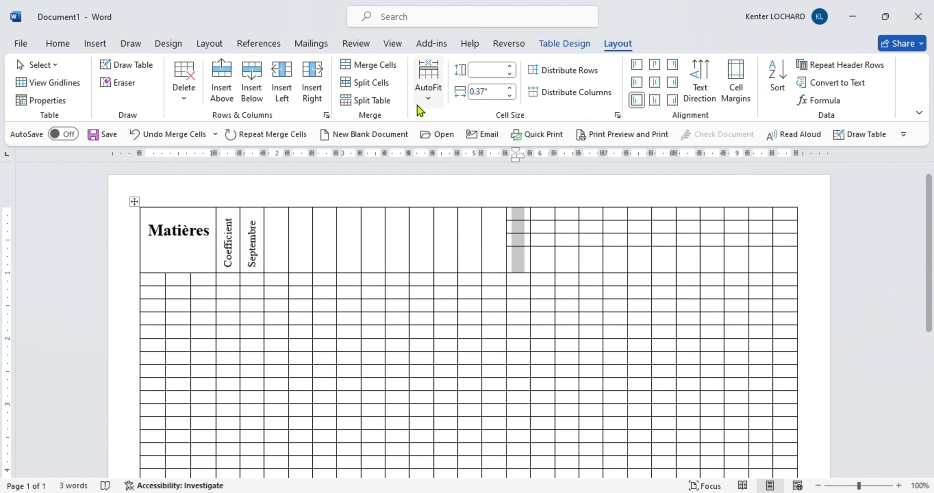
left_click(369, 65)
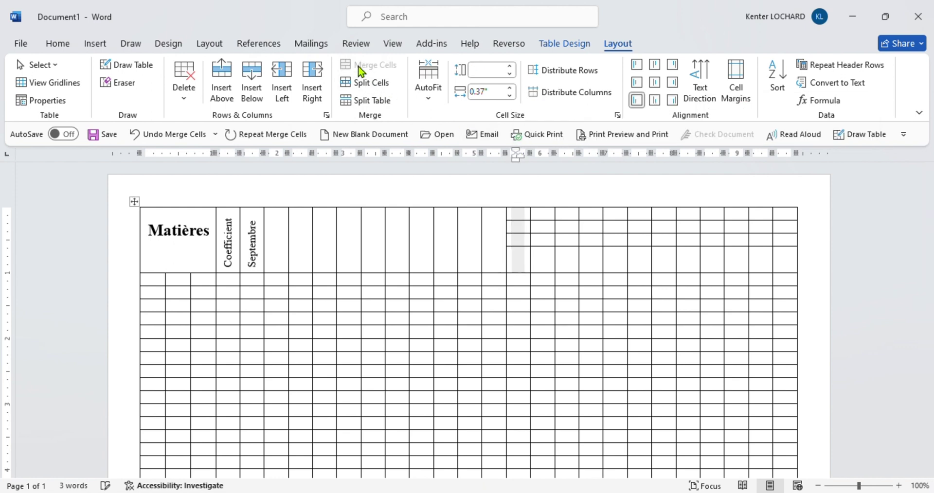
- Enter "Octobre" and "Novembre" in the two merged header cells following "Septembre"
left_click(277, 248)
type("Oct")
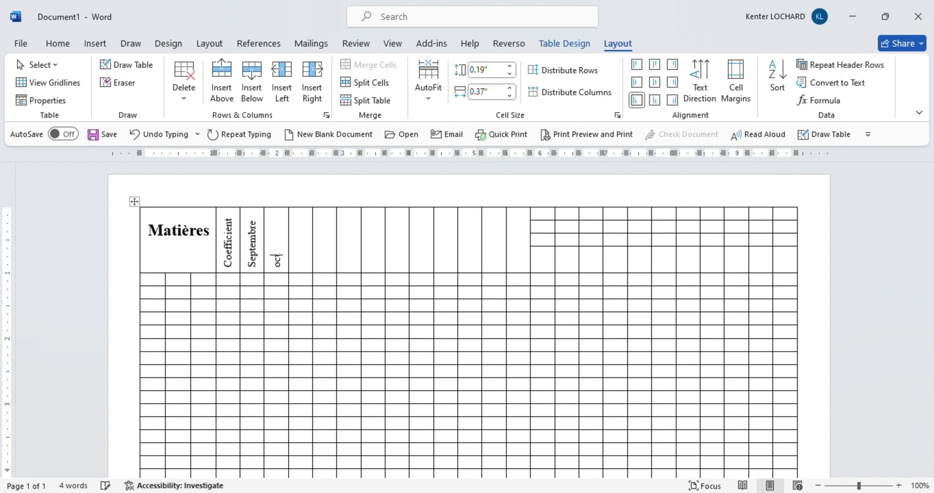
type("obre")
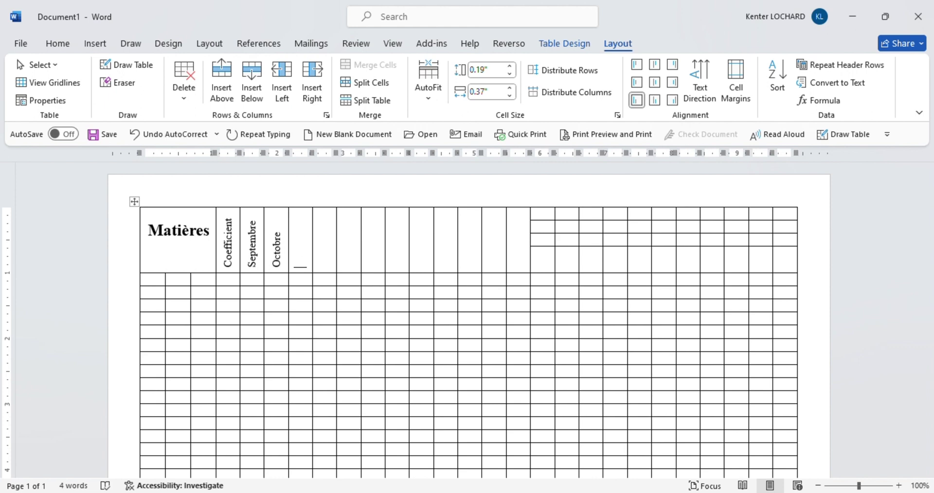
key("Tab")
type("Novembre")
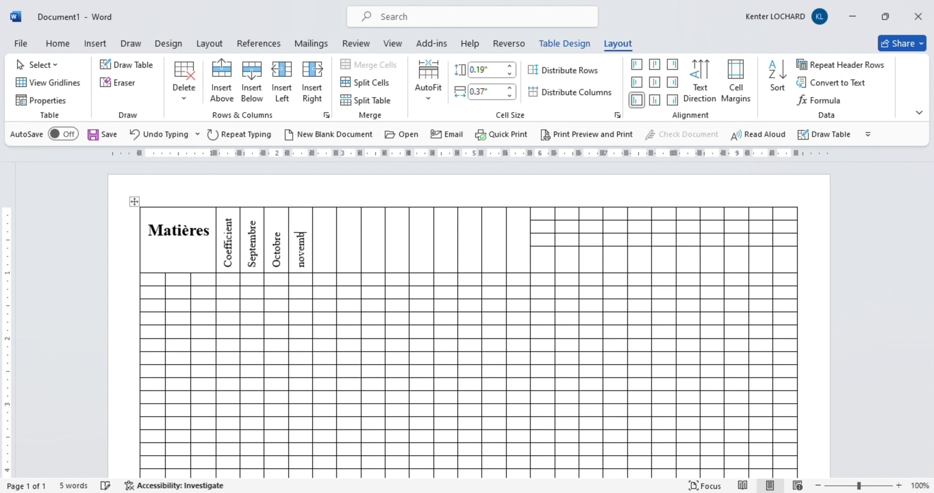
- Fill the four header cells after "Novembre" with "1er contrôle", "Décembre", "Janvier" and "Février"
left_click(324, 265)
type("1er ")
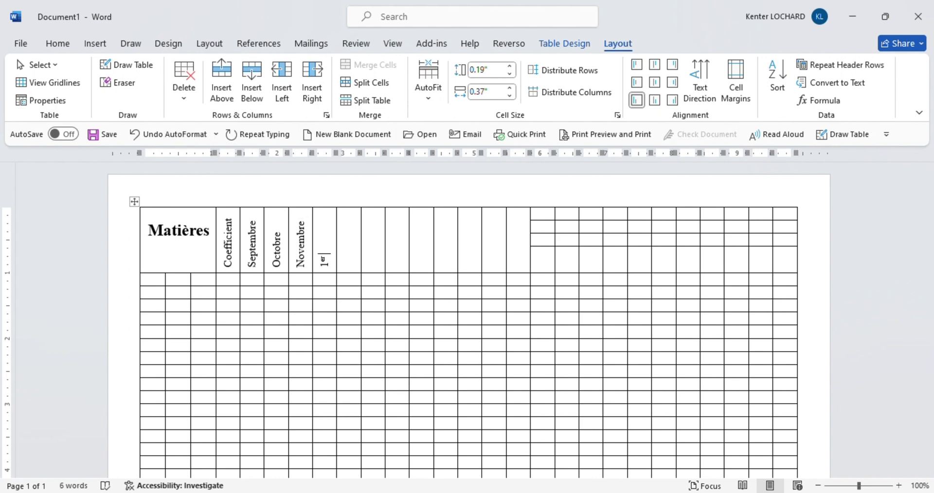
type("contr")
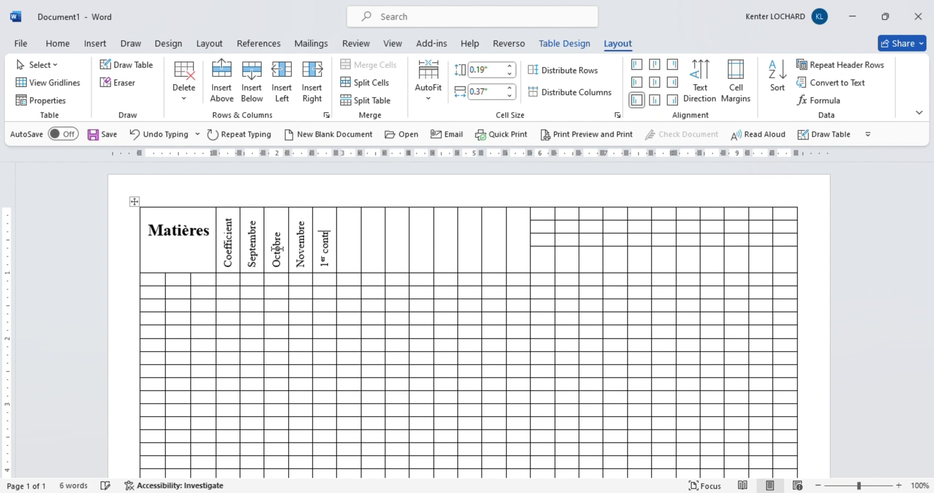
type("ôle")
type("2écembre ")
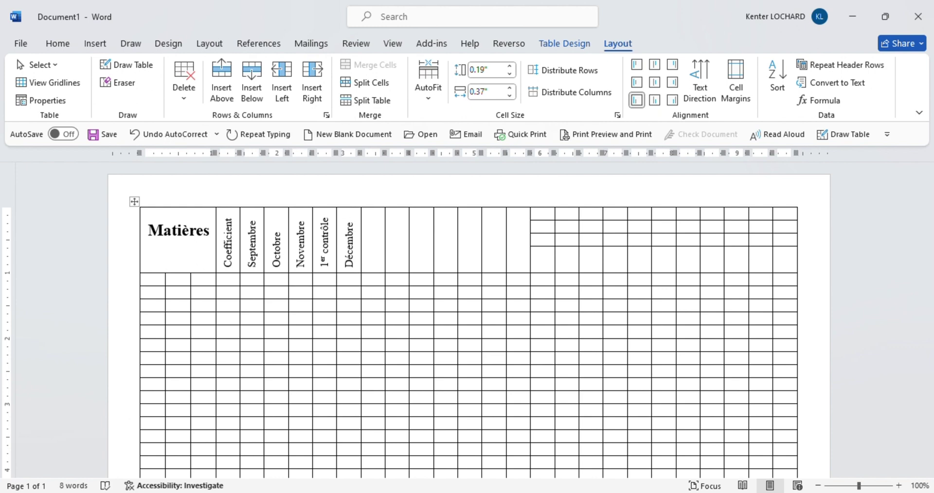
type("janvier ")
type("Février")
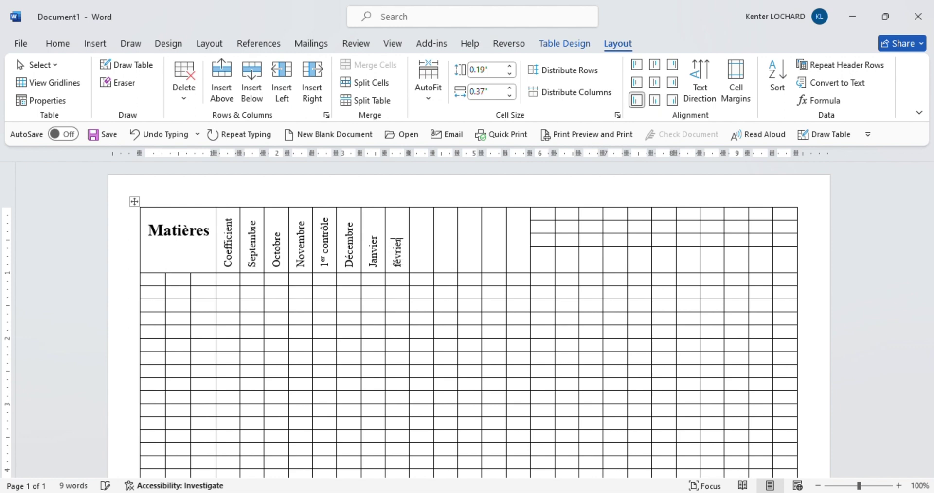
key("Tab")
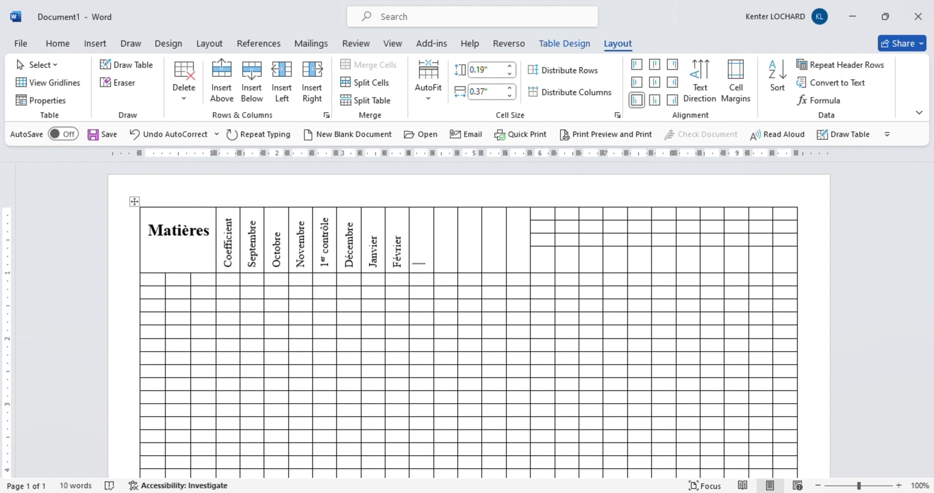
- Enter "2ème contrôle" in the header cell after "Février" and increase the header row's height slightly to fit it on one line
type("2ème ")
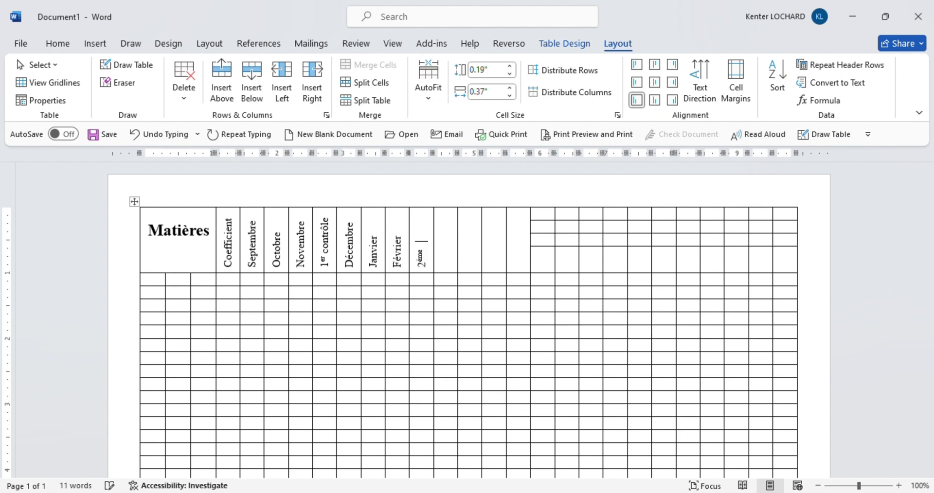
type("contr")
left_click(435, 222)
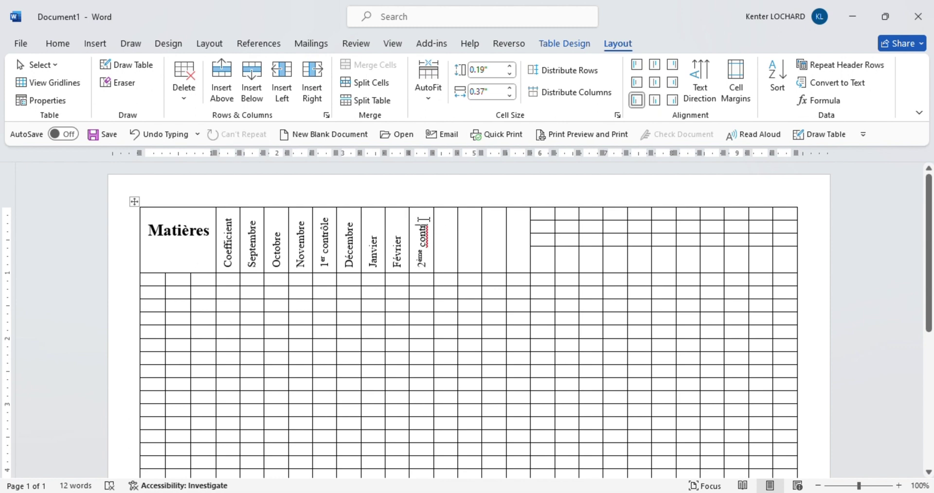
key("ctrl+BackSpace")
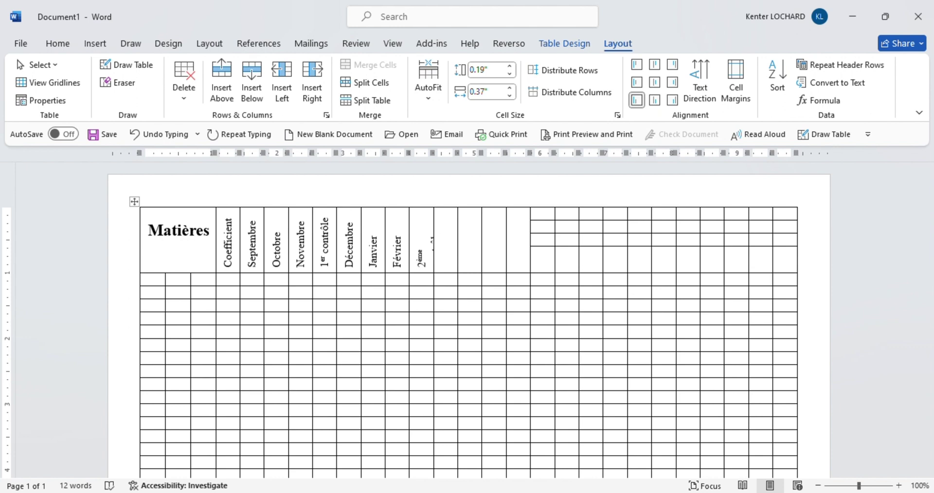
type("contrôl")
key("ctrl+BackSpace")
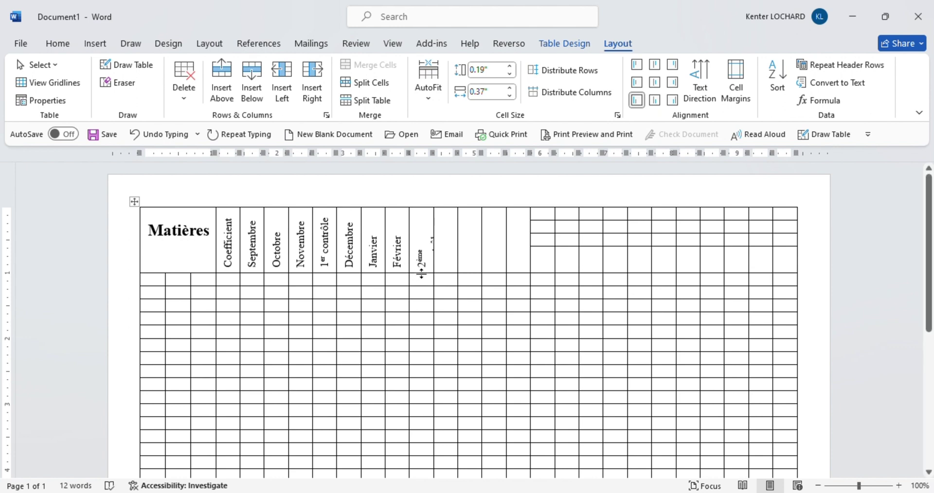
left_click_drag(421, 274, 426, 276)
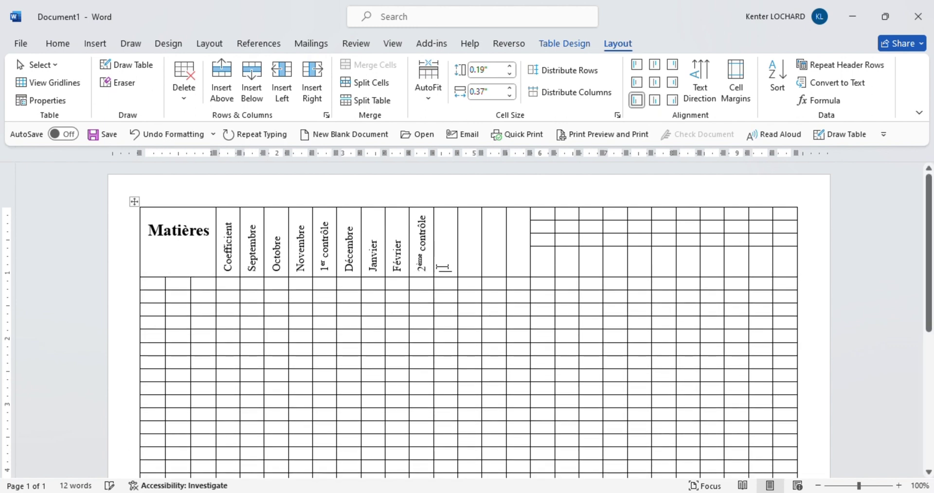
- Fill the three header cells after "2ème contrôle" with "Mars", "Avril" and "3e contrôle"
left_click(444, 267)
type("Mars")
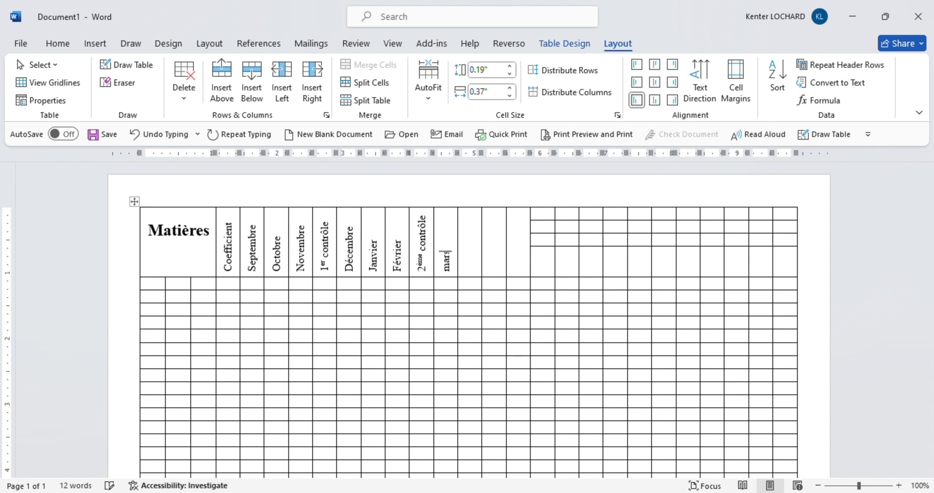
type("Avril")
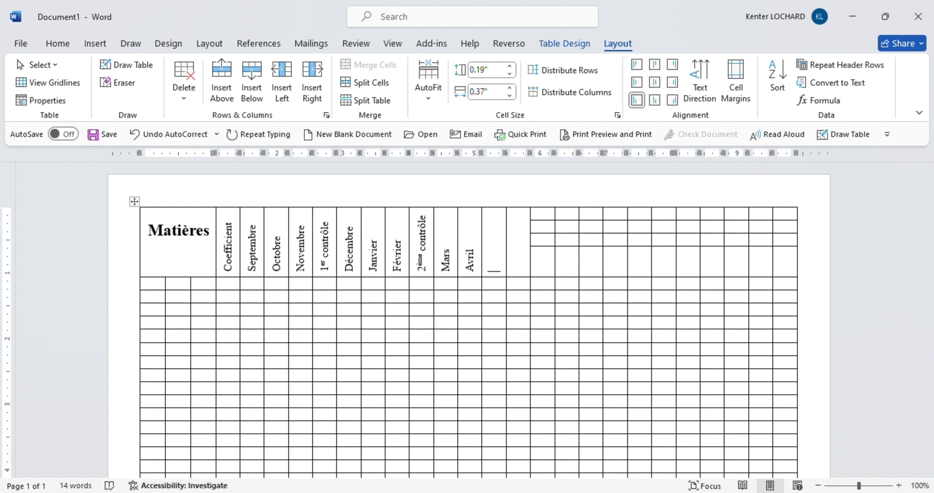
type("3e c")
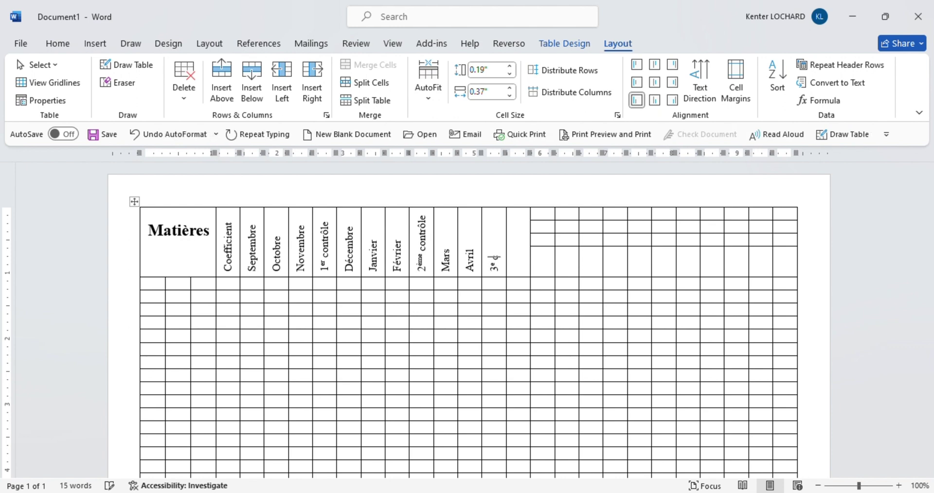
type("ontr")
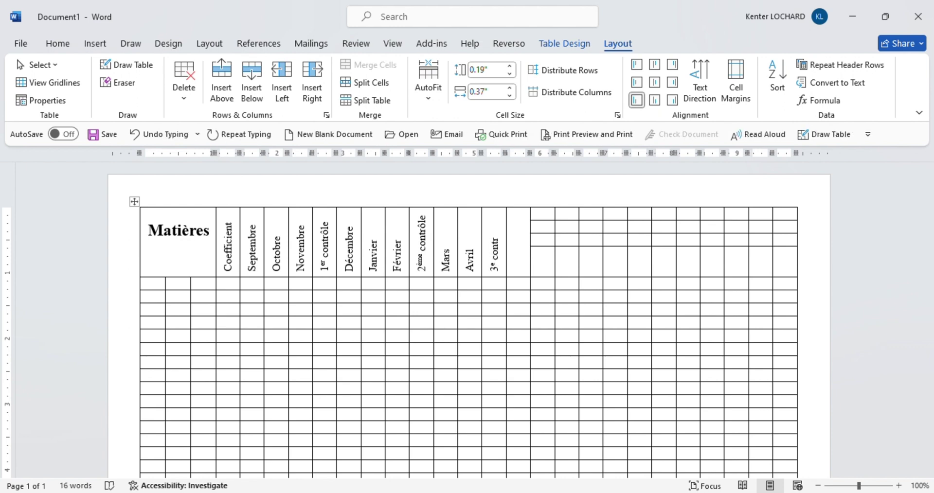
type("ôle")
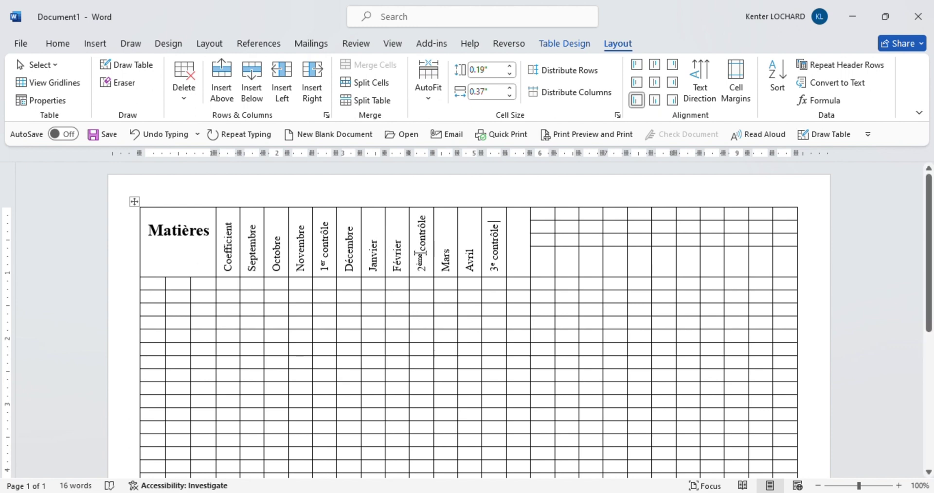
- Shorten the "2ème contrôle" heading to "2e contrôle" and reduce the header row's height to fit the headings
key("BackSpace")
key("BackSpace")
key("BackSpace")
key("BackSpace")
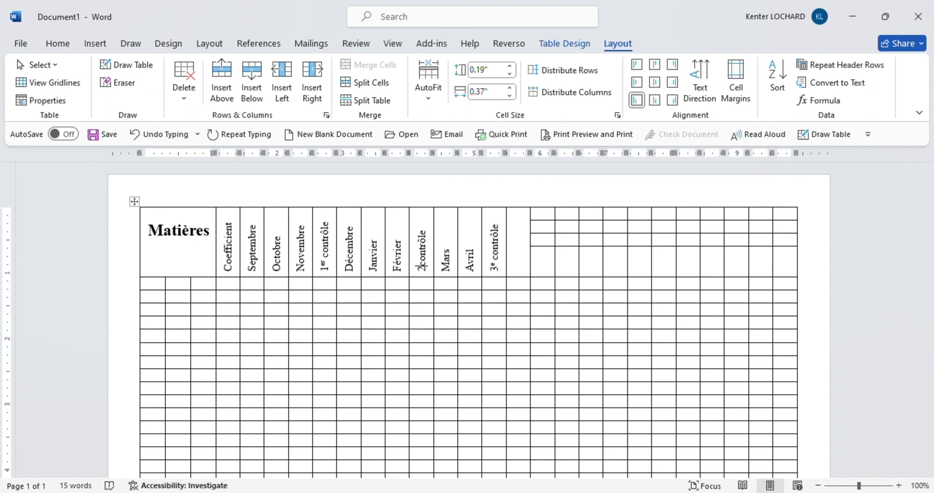
type("e")
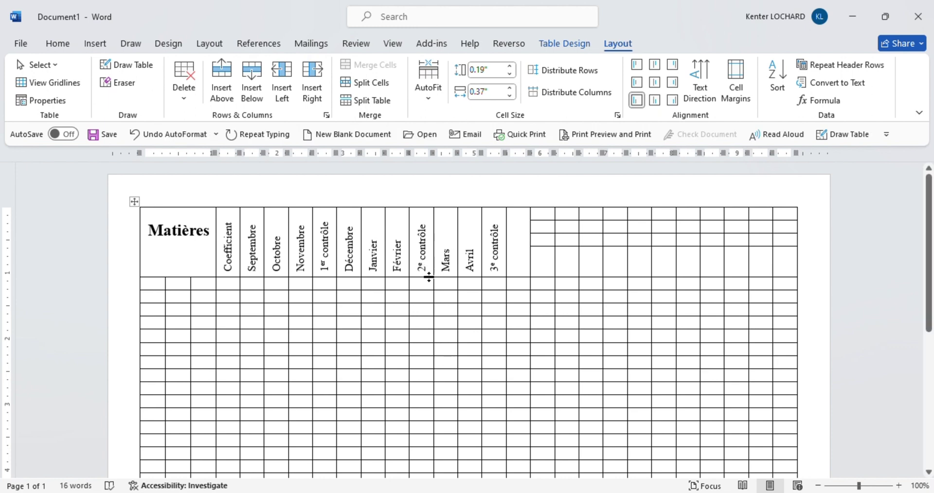
left_click_drag(428, 276, 427, 268)
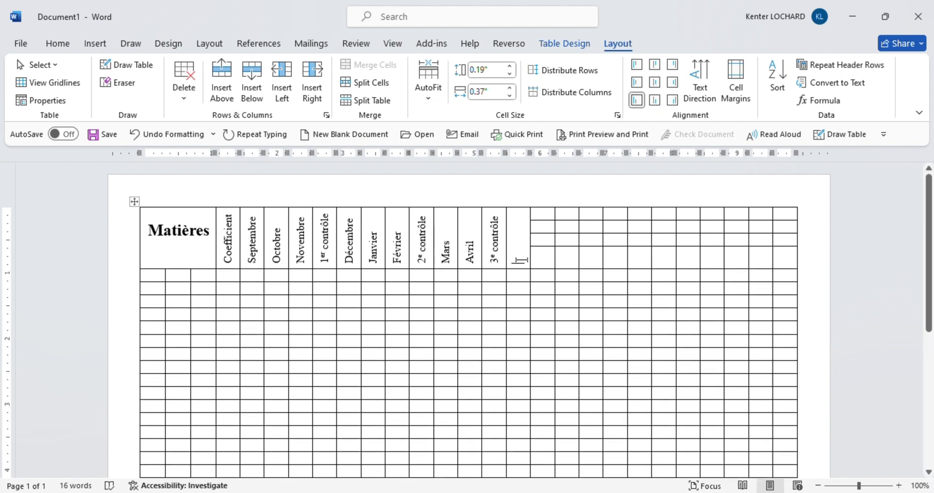
- Enter "Mai" after "3e contrôle" and merge the stacked header cells column by column in the following three columns
left_click(520, 261)
type("mai")
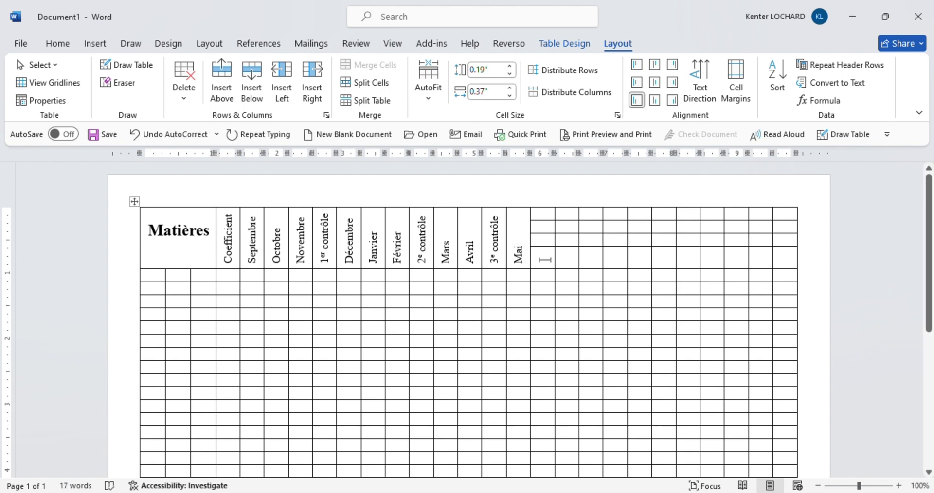
left_click_drag(545, 259, 542, 212)
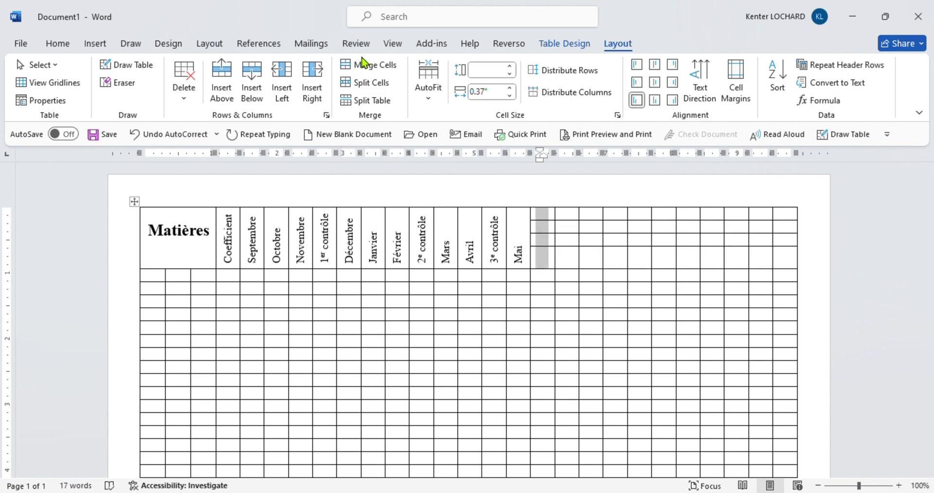
left_click(363, 63)
left_click_drag(564, 258, 564, 209)
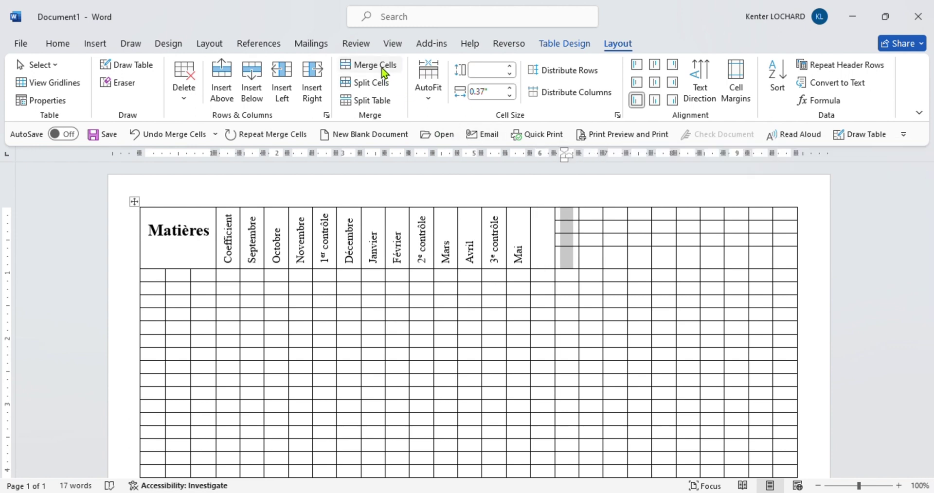
left_click(385, 70)
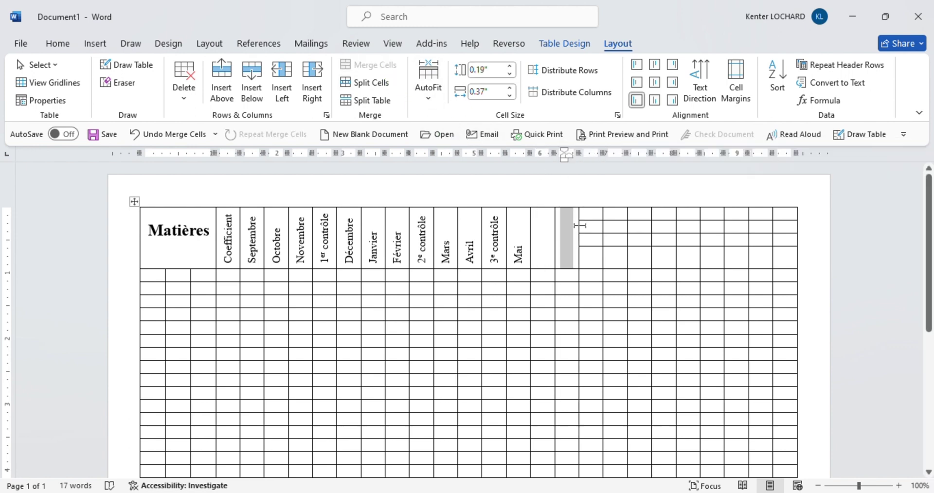
left_click_drag(588, 257, 590, 214)
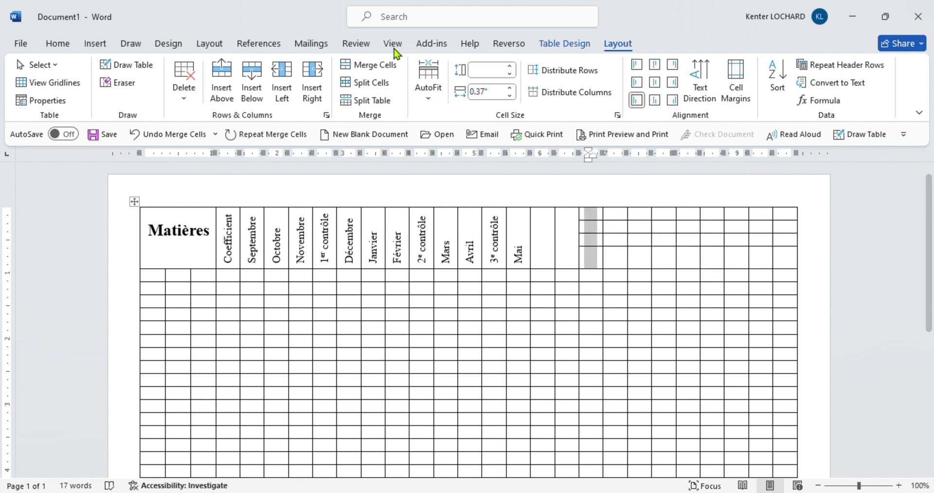
left_click(382, 65)
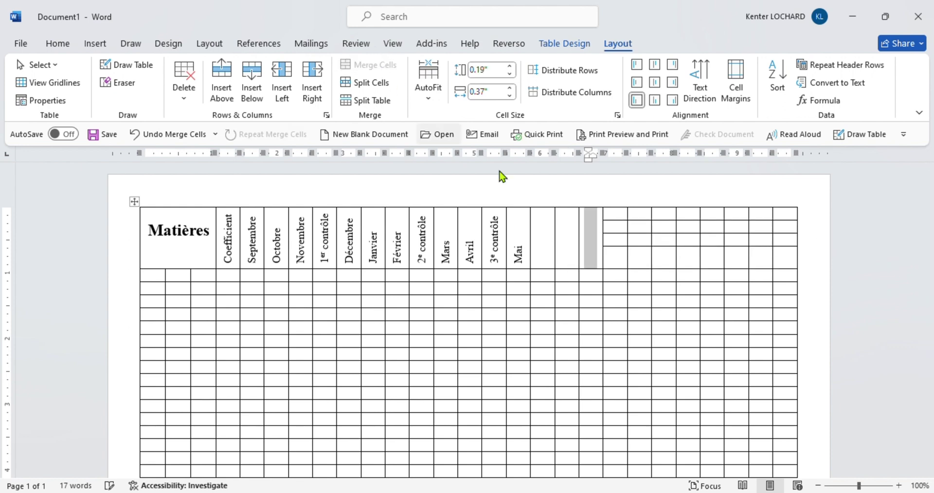
- Enter "Juin" and "4e contrôle" in the two merged header cells after "Mai"
left_click(545, 251)
type("Juin ")
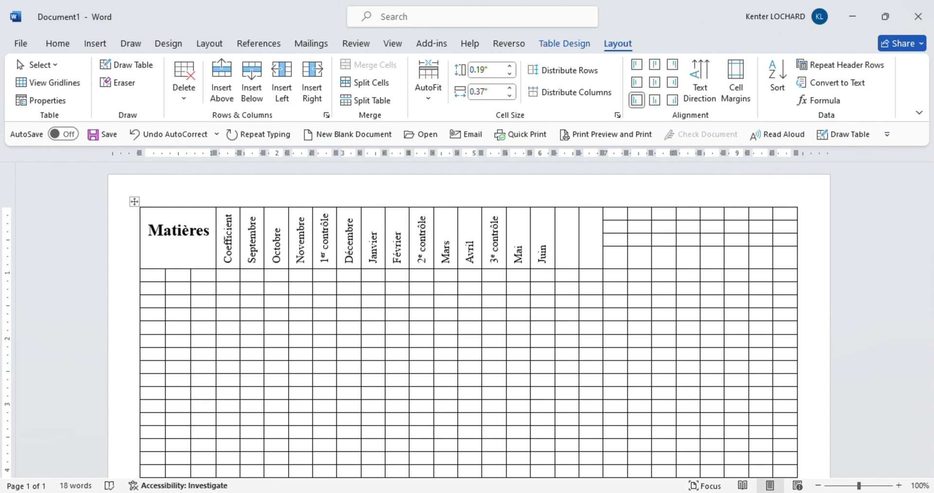
type("4e con")
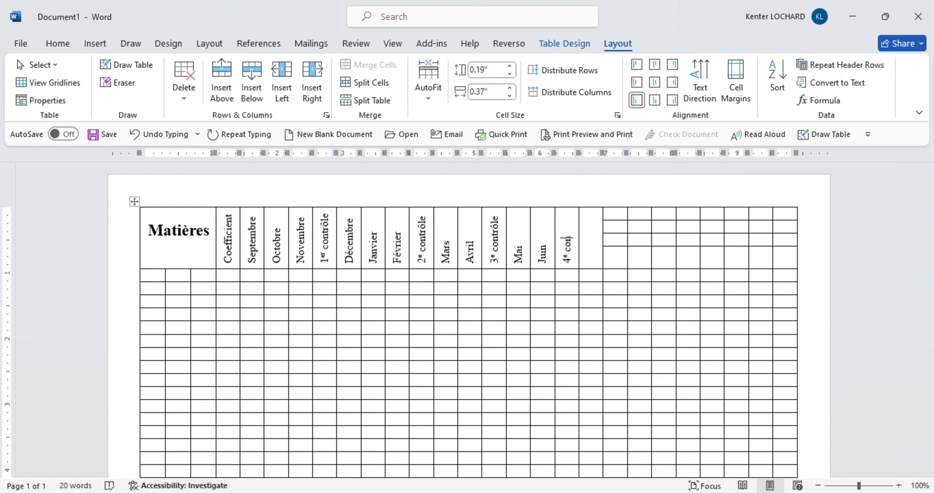
type("trôle")
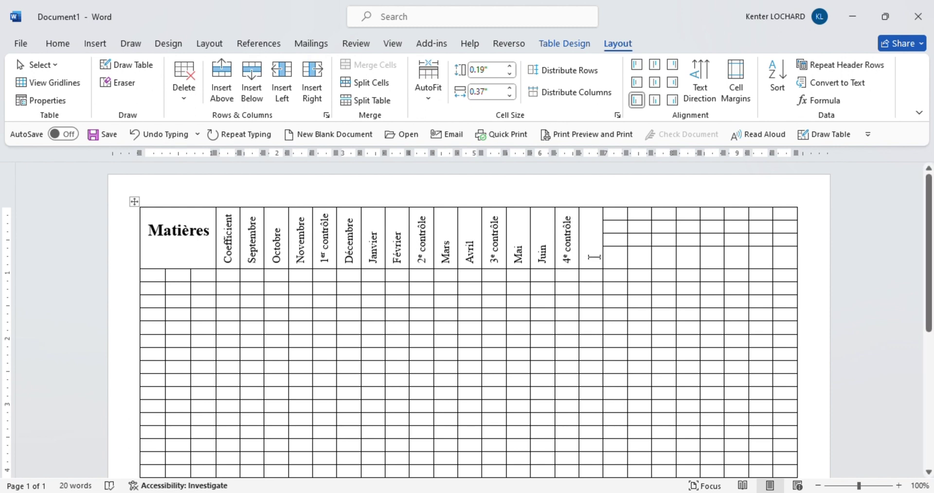
- Enter "TOTAL DE L'ANNÉE" in the header cell after "4e contrôle" and widen its column slightly
left_click(595, 257)
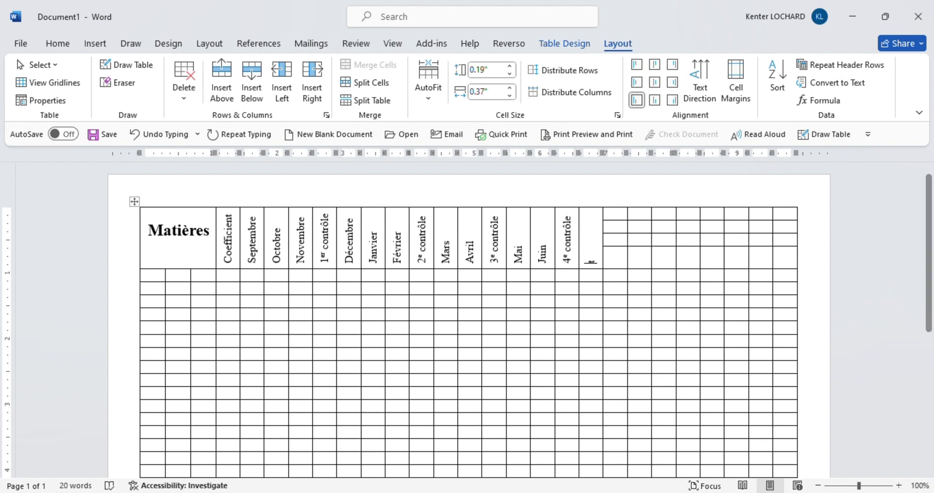
type("TOTA")
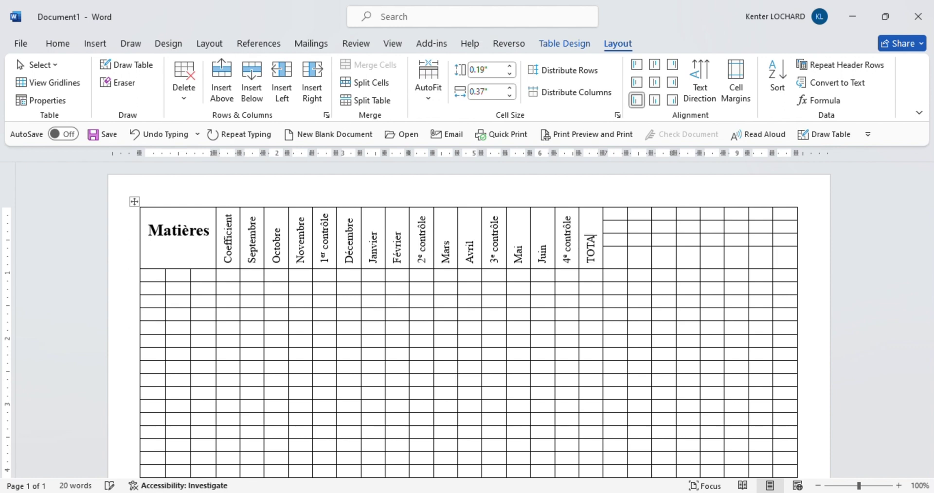
type("L DE L'ANN")
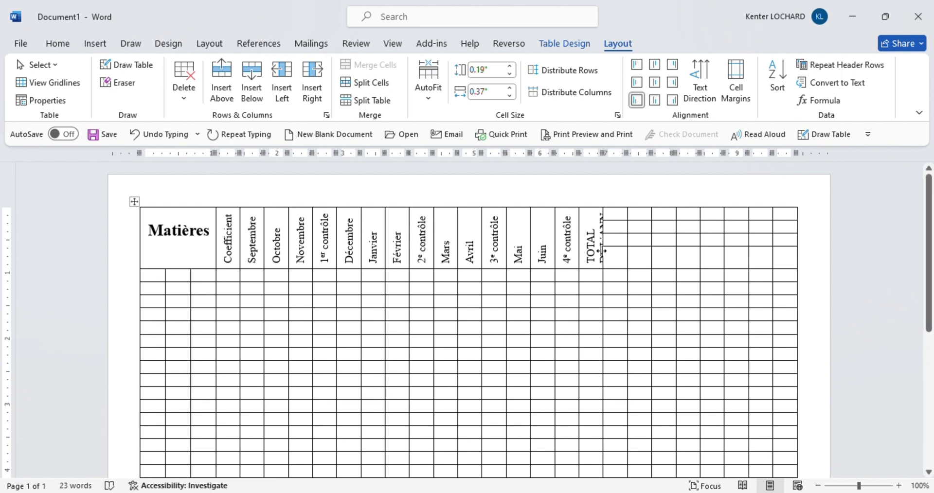
left_click_drag(603, 250, 609, 250)
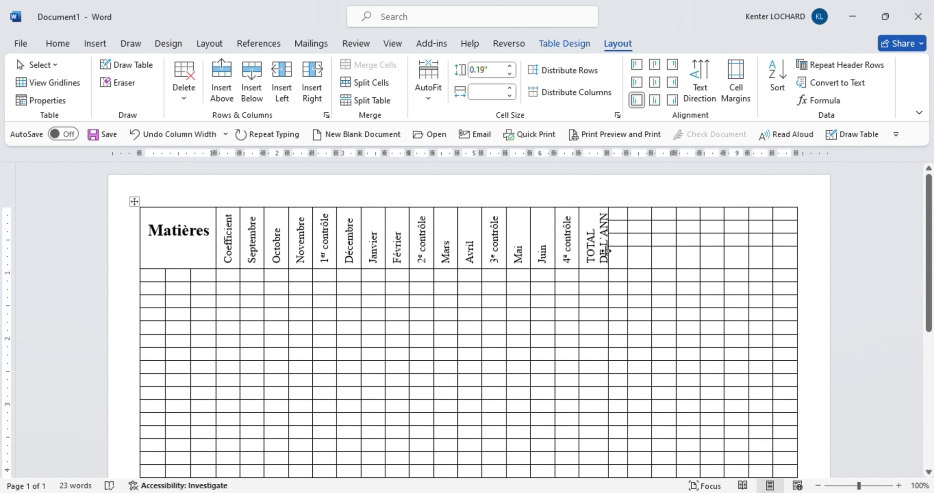
key("BackSpace")
key("BackSpace")
key("BackSpace")
key("BackSpace")
key("BackSpace")
key("BackSpace")
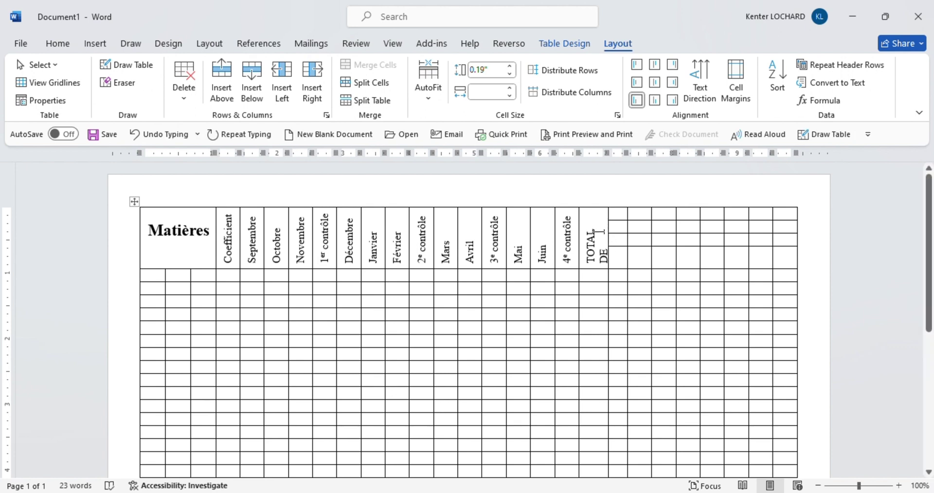
- Reduce the "TOTAL DE L'ANNÉE" heading's font size to 11 and centre its text
left_click_drag(594, 225, 607, 271)
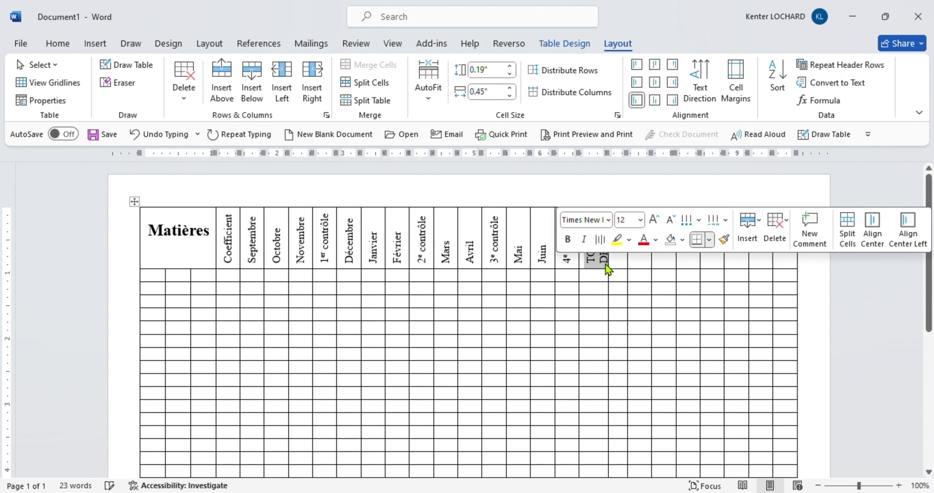
left_click(59, 44)
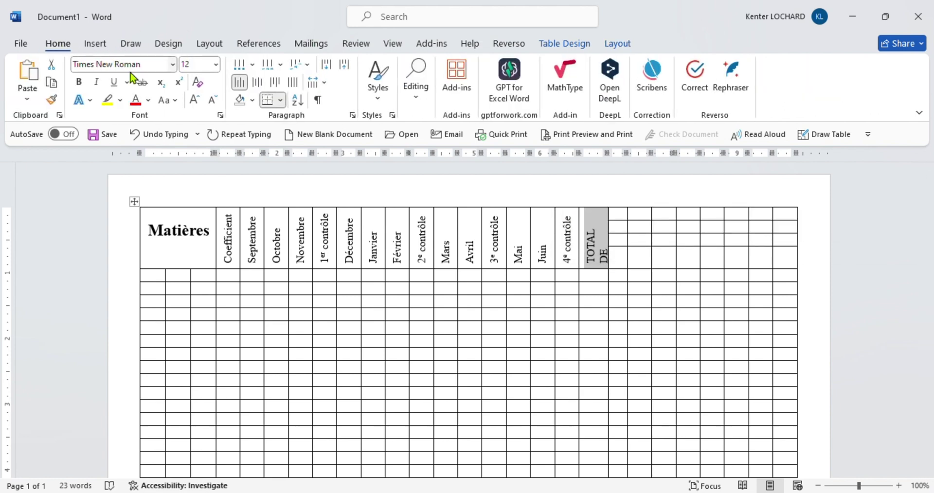
left_click(211, 105)
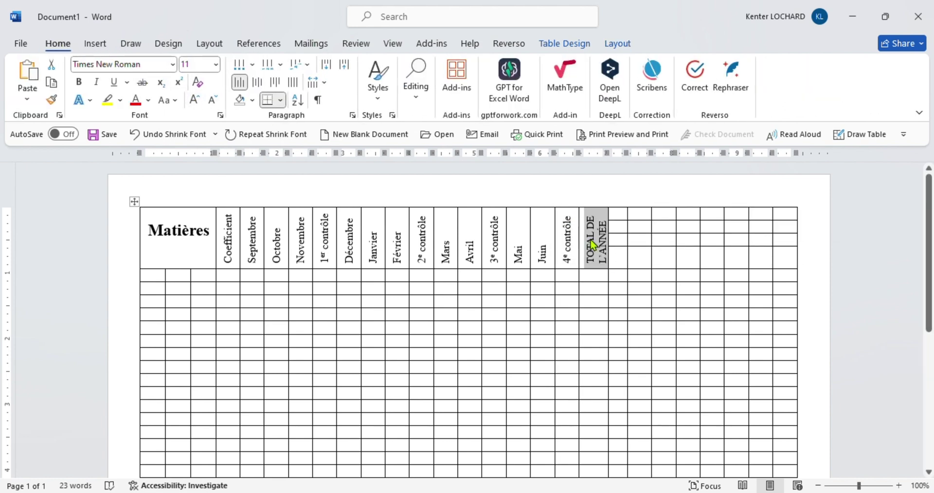
left_click(258, 83)
- Merge the four stacked header cells in the column after "TOTAL DE L'ANNÉE"
left_click(619, 262)
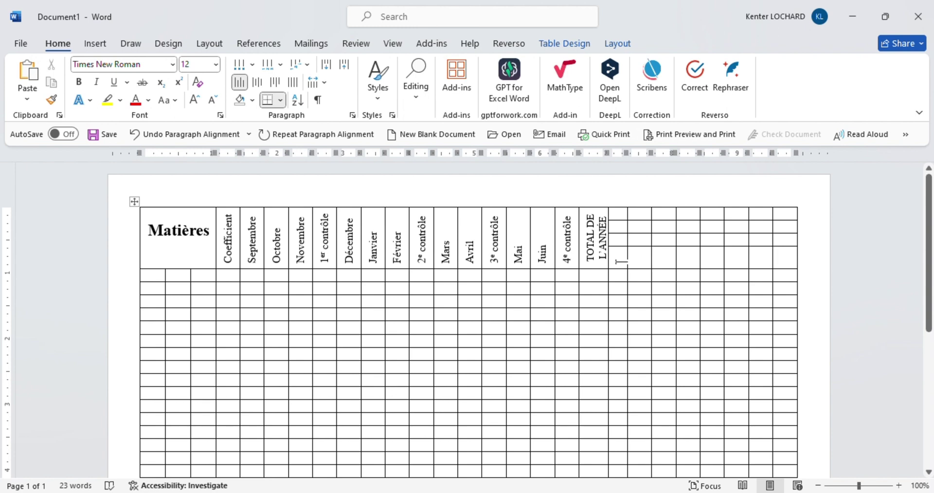
left_click_drag(621, 259, 620, 210)
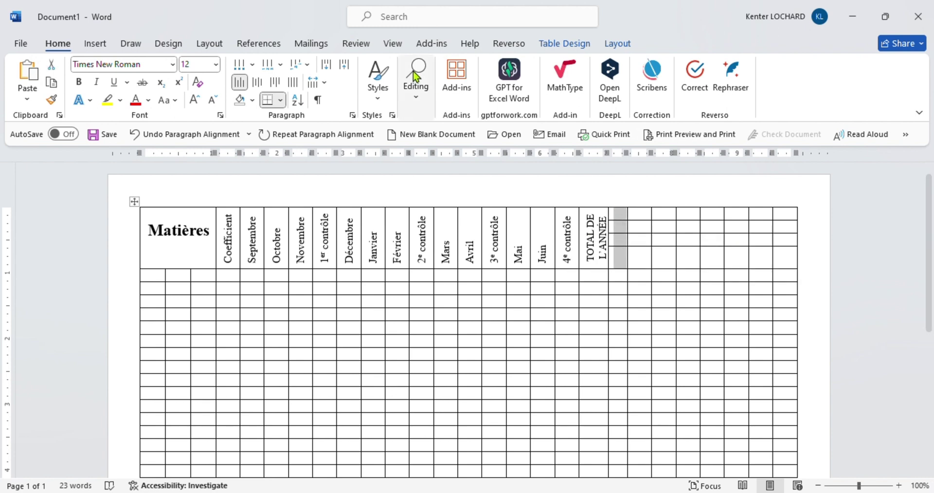
left_click(617, 44)
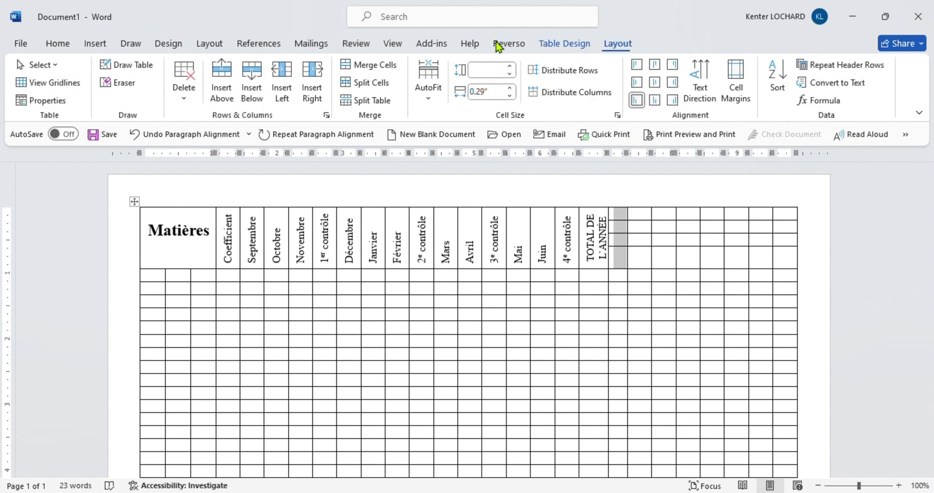
left_click(386, 66)
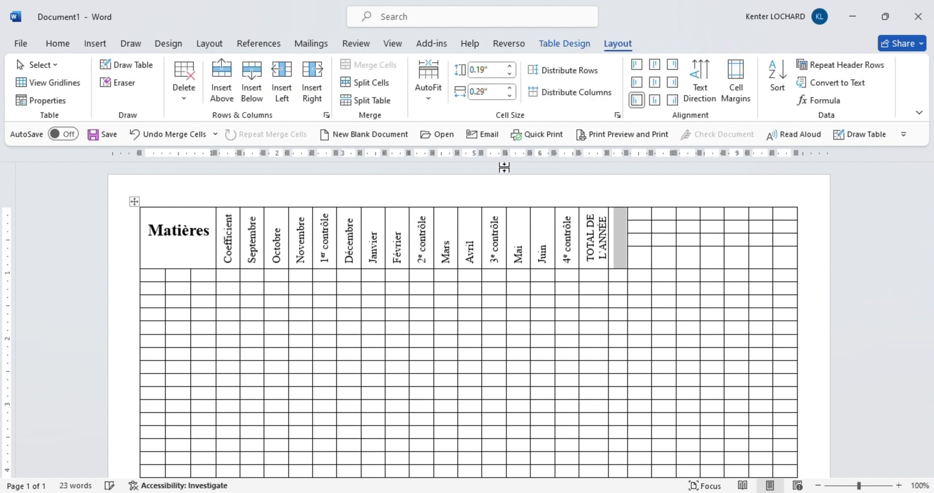
- Enter "Personne responsabl" in the merged header cell after "TOTAL DE L'ANNÉE" and widen its column to fit two lines
left_click(621, 265)
type("Pe")
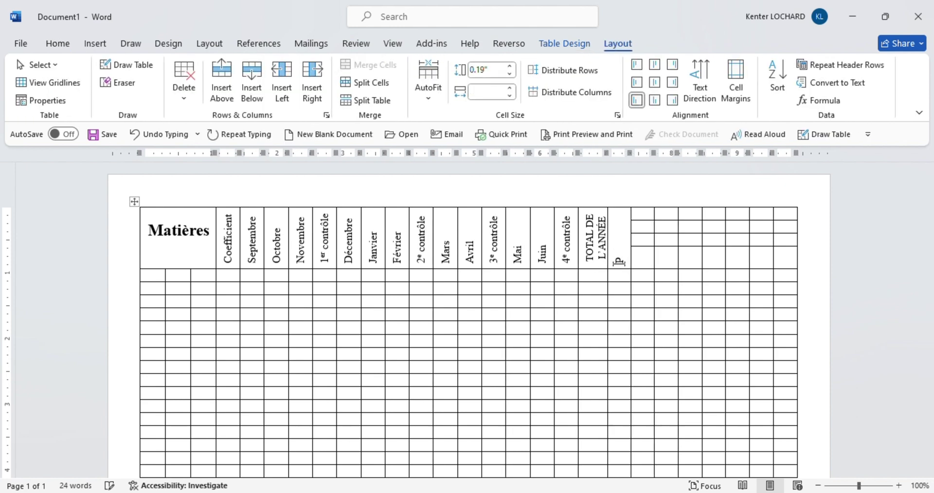
type("rsome")
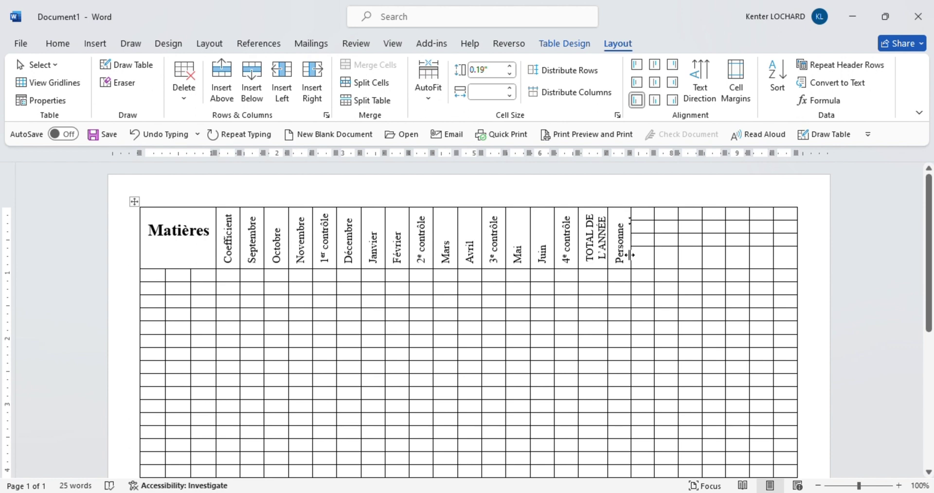
left_click_drag(630, 255, 642, 252)
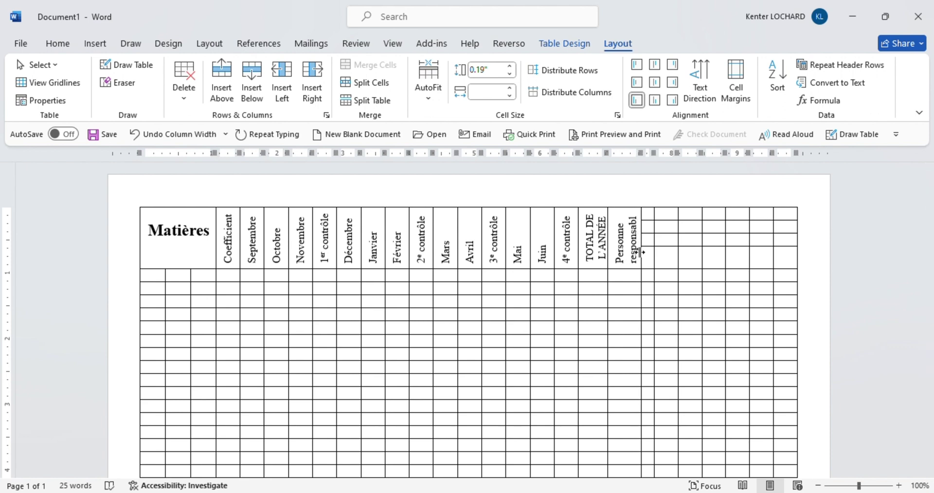
left_click(633, 219)
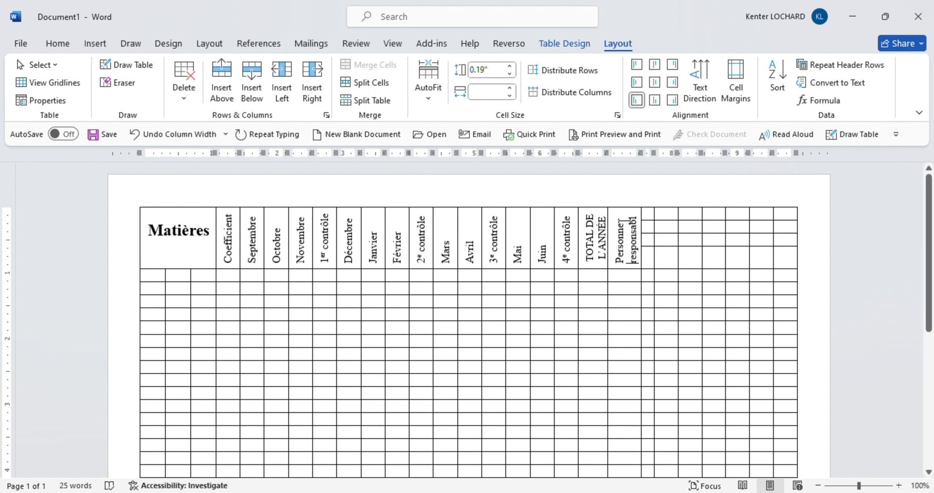
- Centre the text of the "Personne responsabl" heading
left_click_drag(620, 217, 612, 241)
type("onne")
left_click(626, 225)
left_click_drag(632, 219, 624, 267)
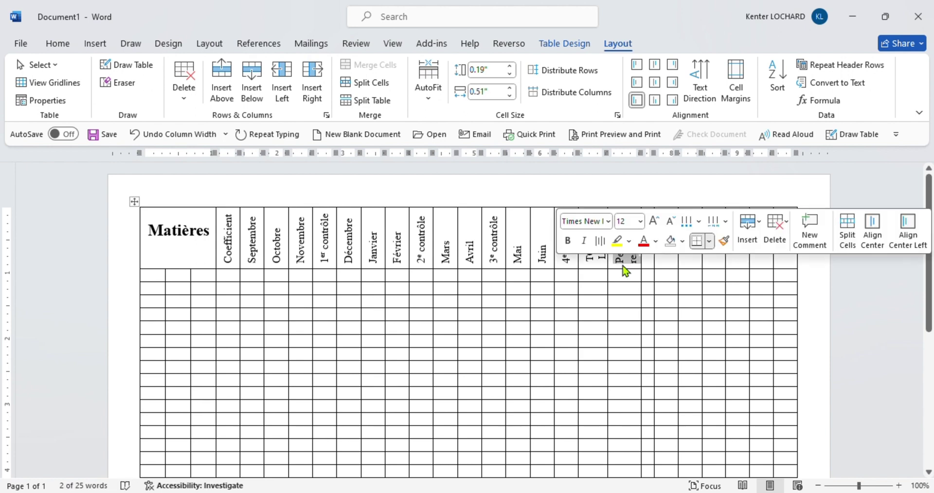
key("ctrl+e")
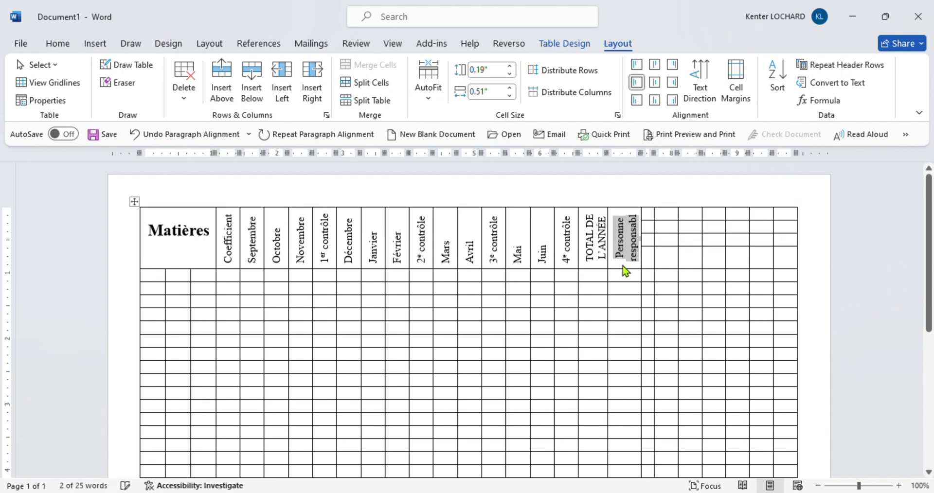
- Merge the four stacked header cells into one in each of the four columns following "Personne responsabl"
left_click(651, 261)
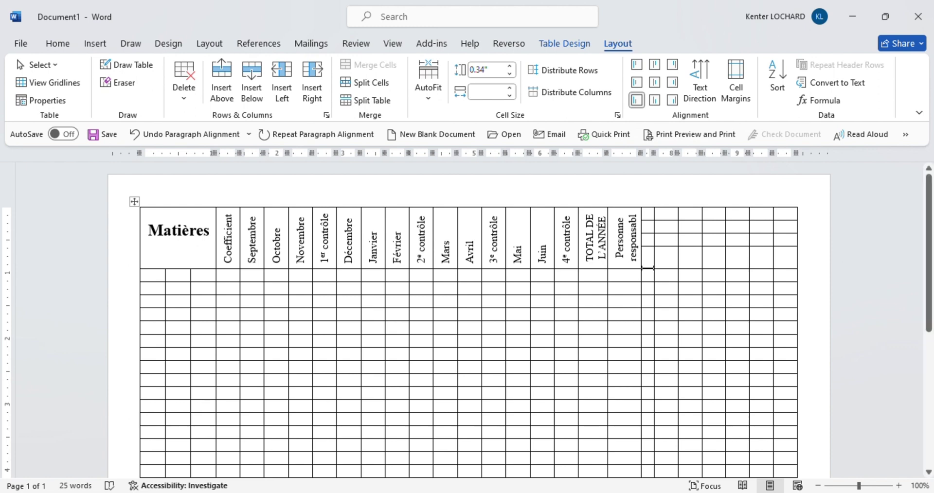
left_click(644, 196)
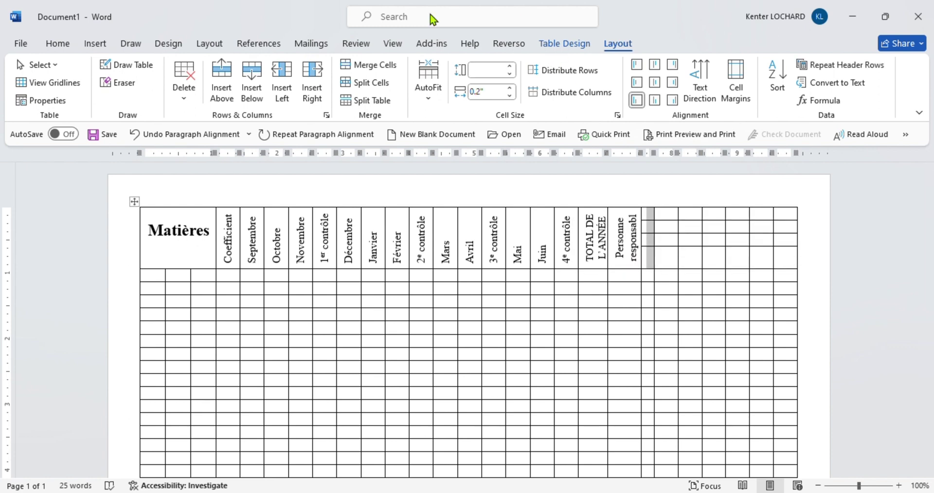
left_click(368, 65)
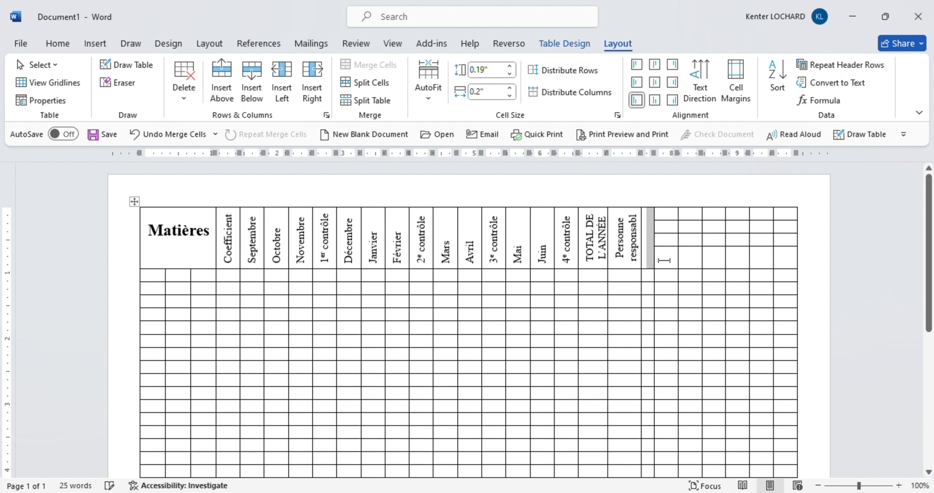
left_click_drag(664, 262, 666, 212)
left_click(395, 71)
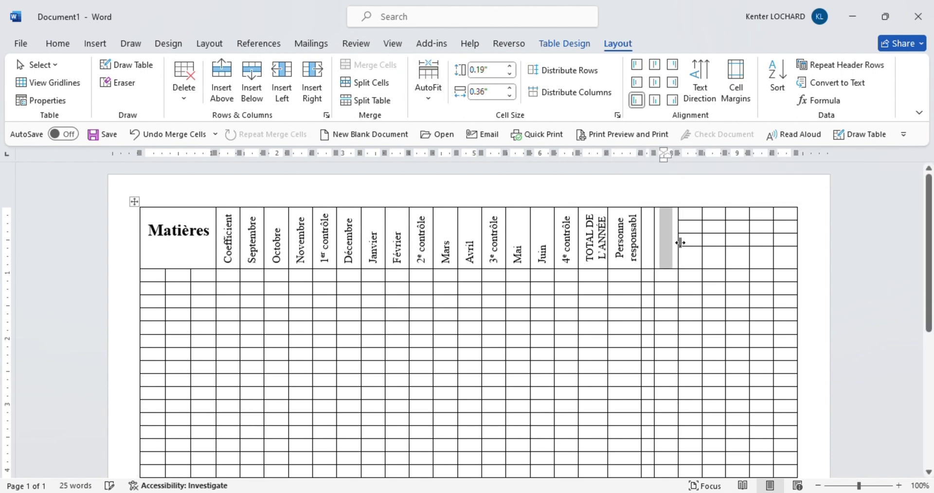
left_click_drag(690, 263, 690, 209)
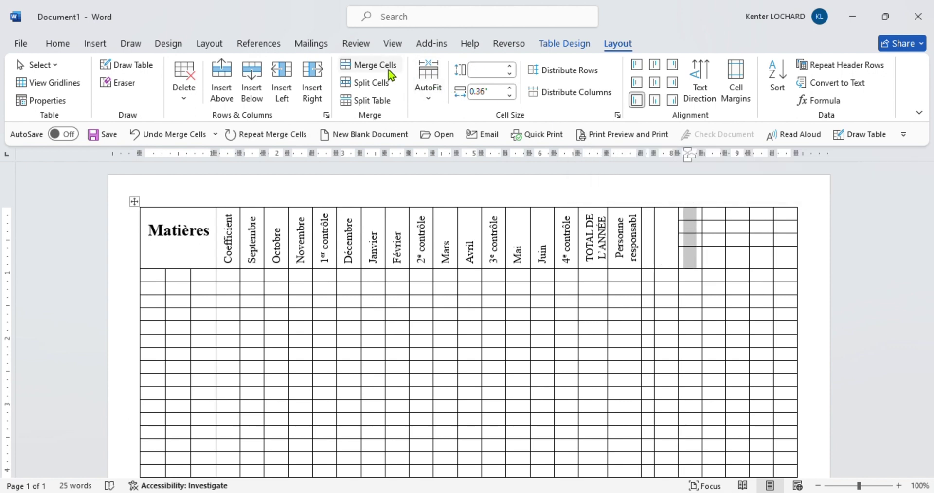
left_click(386, 66)
left_click_drag(721, 270, 714, 210)
left_click(395, 70)
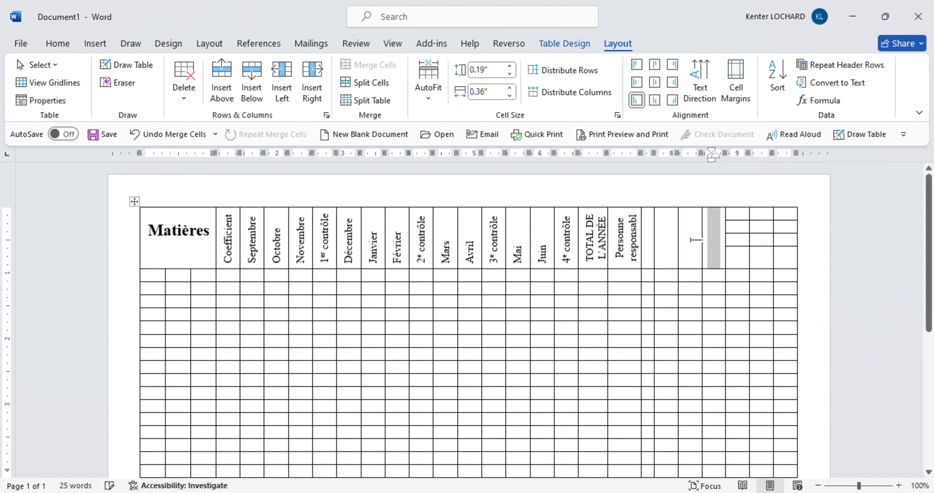
- Merge the four stacked header cells into one in each of the table's last three columns
left_click_drag(736, 260, 725, 194)
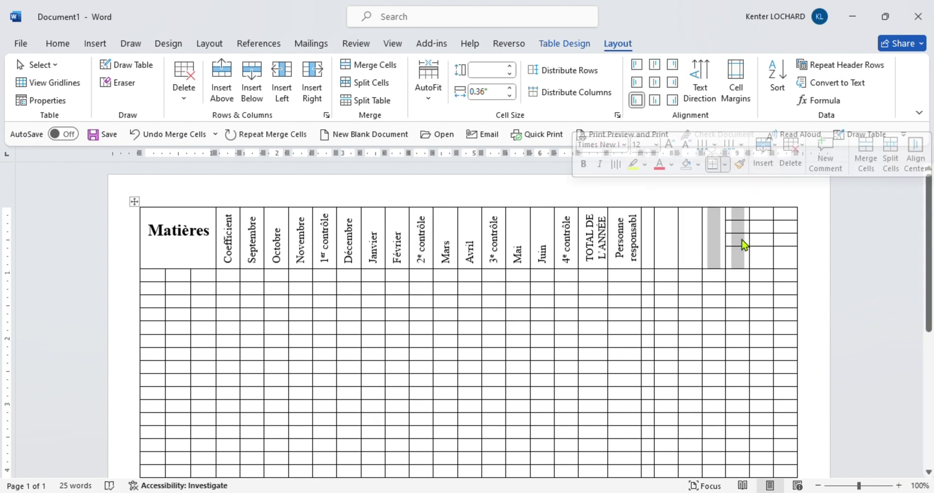
left_click(744, 255)
left_click_drag(744, 255, 737, 209)
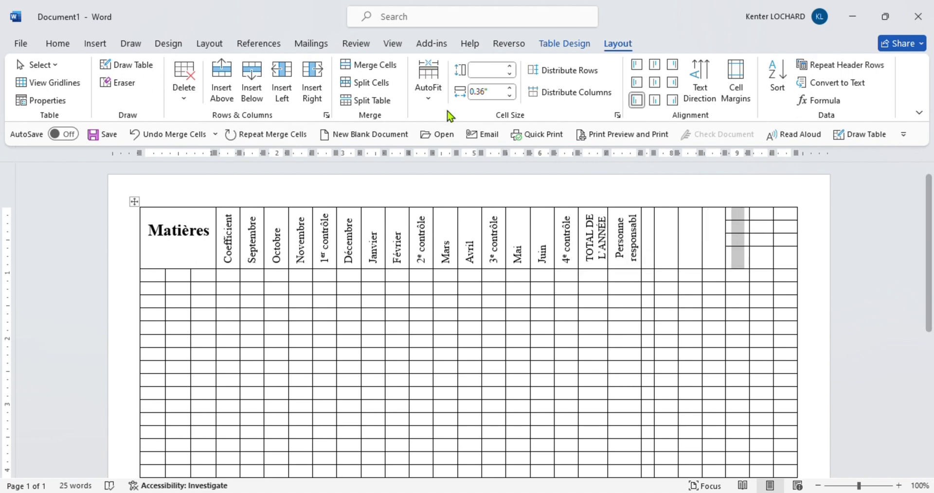
left_click(371, 72)
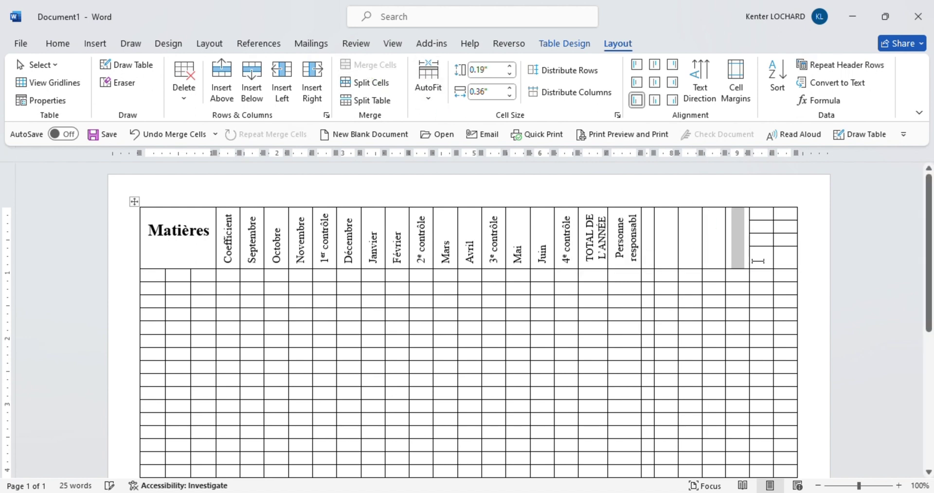
left_click_drag(763, 263, 764, 212)
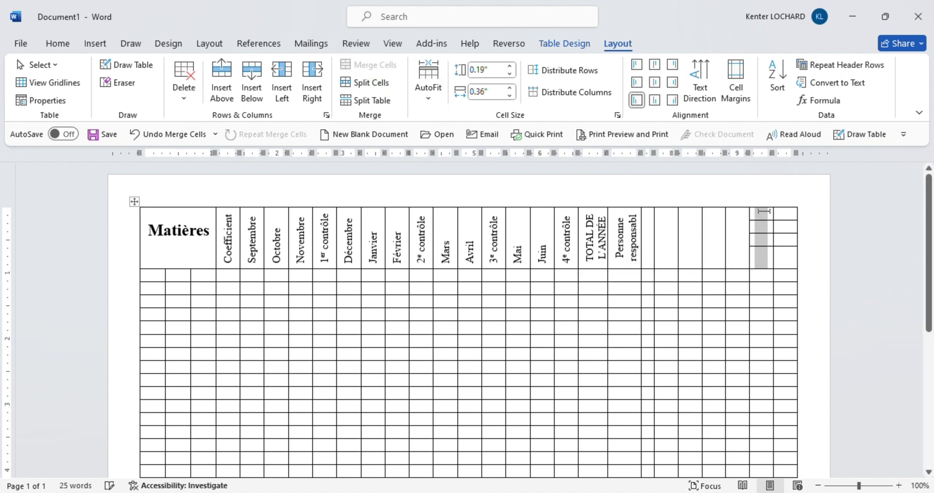
left_click(370, 65)
left_click_drag(789, 262, 785, 213)
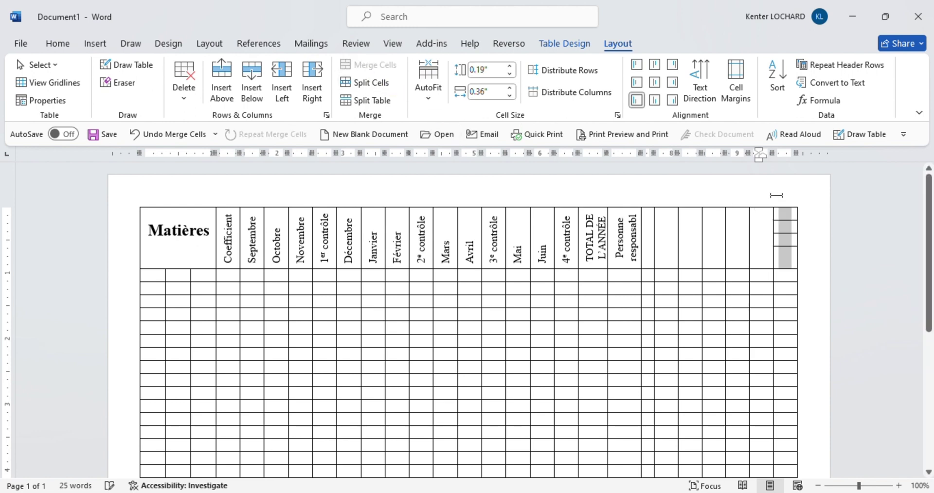
left_click(383, 67)
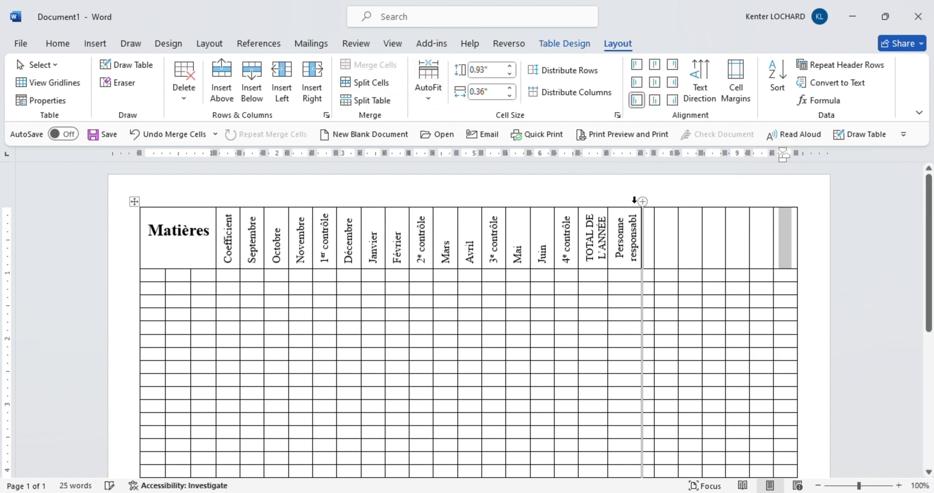
- Enter "Signature" in the last header cell and slightly widen the narrow column after "Personne responsabl"
left_click(787, 253)
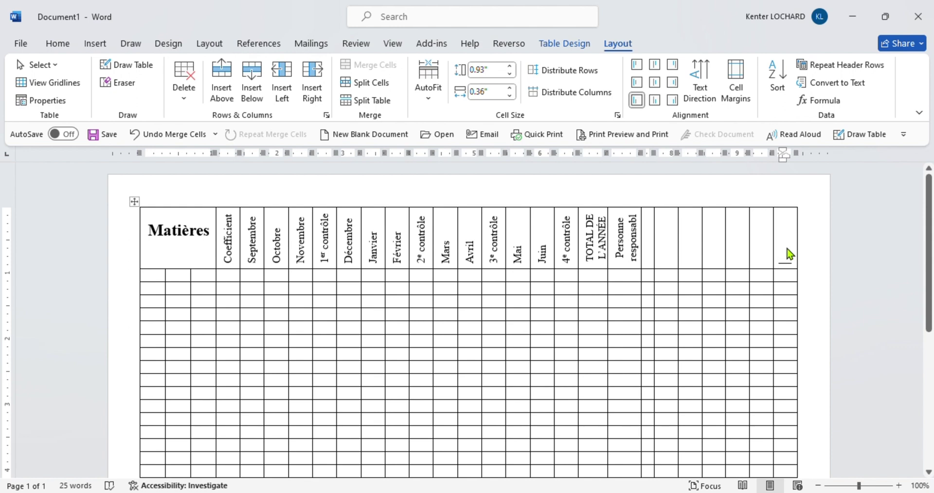
type("s")
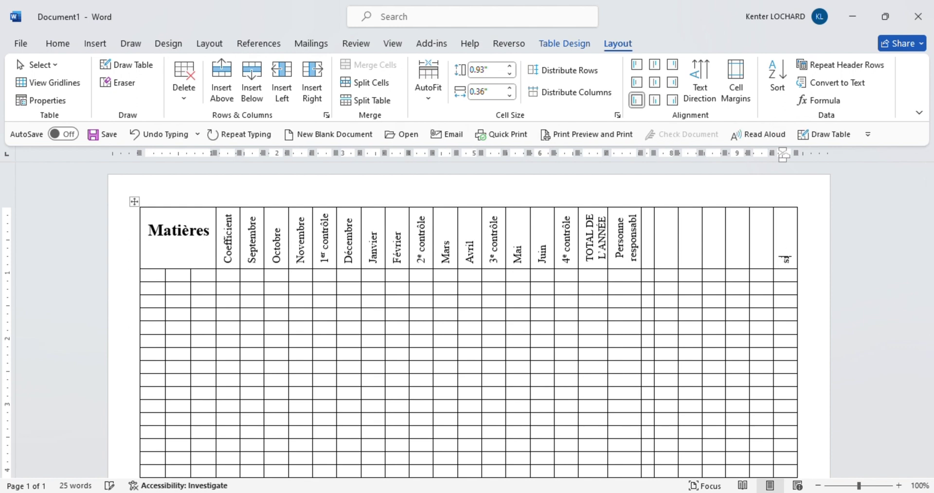
type("ignature")
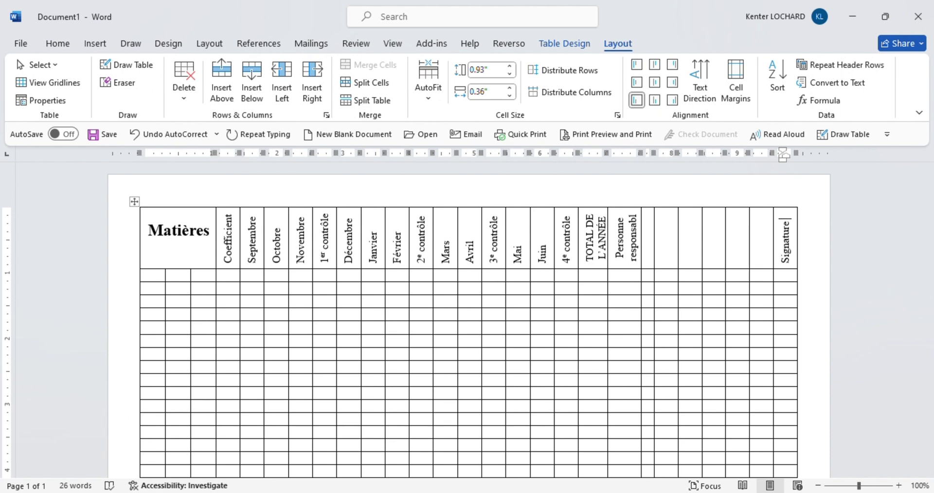
left_click(769, 254)
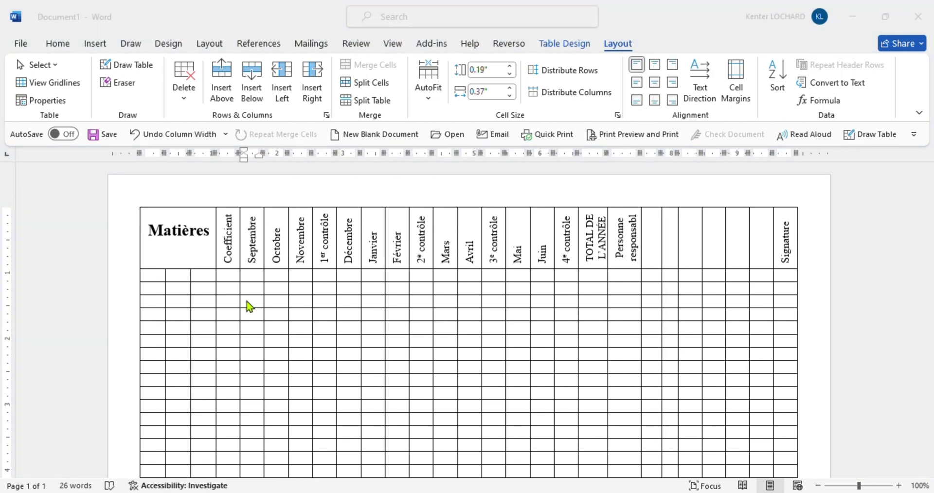
- Merge the three cells under "Matières" into one in each of the first four rows below the header
left_click_drag(156, 276, 201, 275)
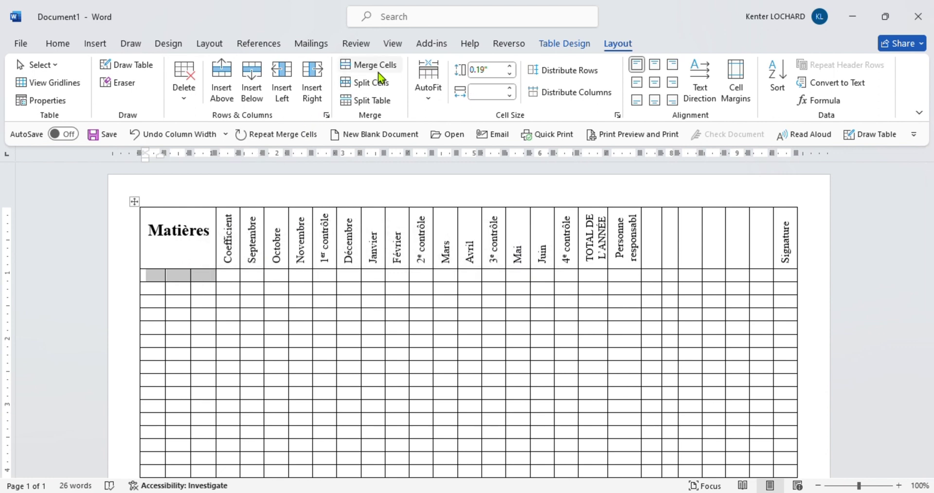
left_click(375, 68)
left_click_drag(152, 287, 205, 286)
left_click(368, 72)
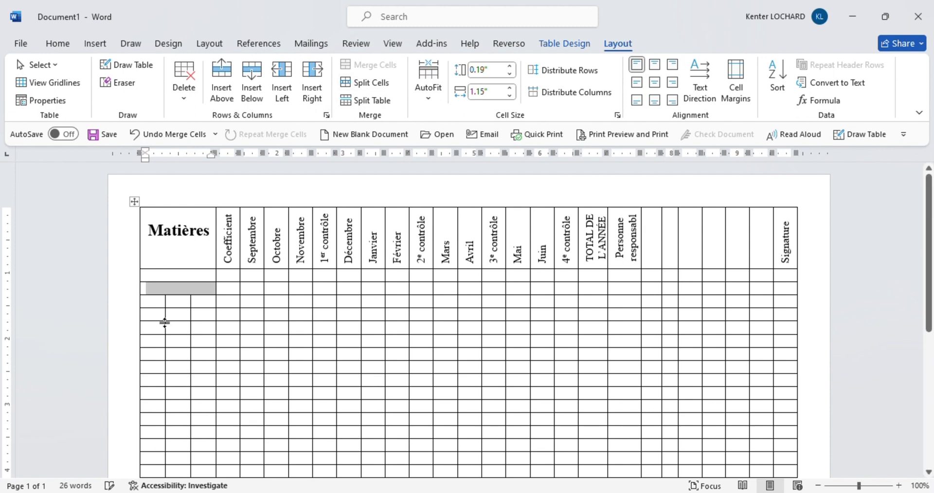
left_click_drag(152, 302, 201, 303)
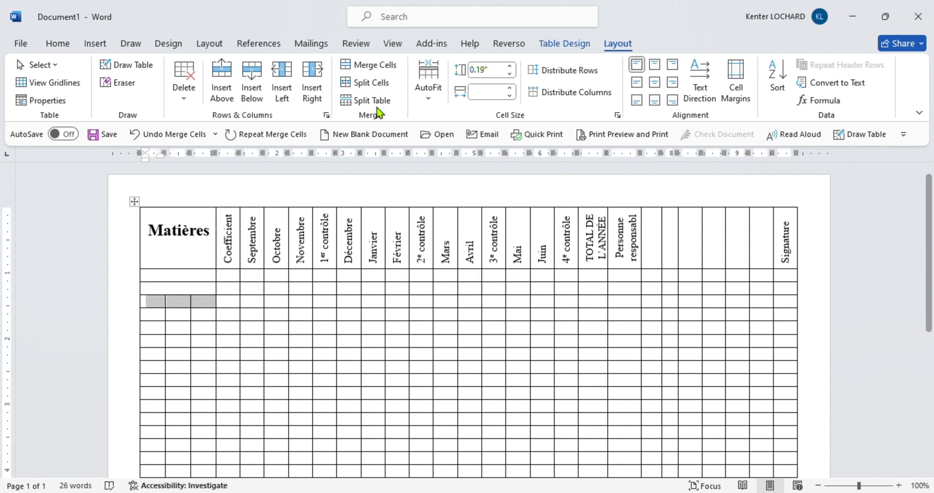
left_click(369, 66)
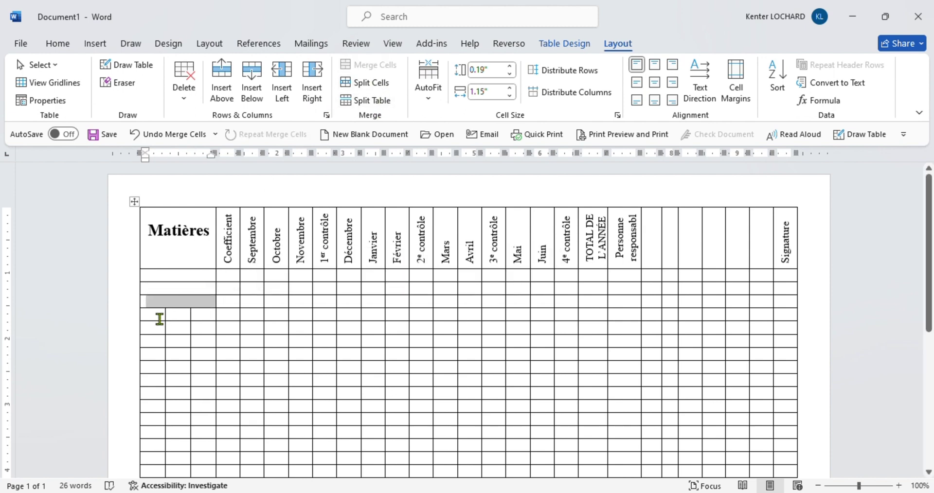
left_click_drag(166, 314, 206, 319)
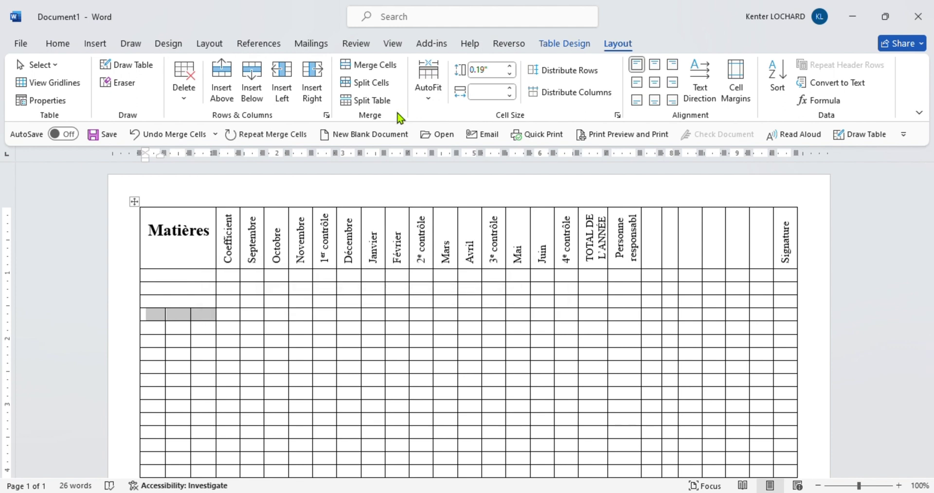
left_click(370, 67)
- Merge the three cells under "Matières" into one in each of body rows five, six and seven
left_click_drag(149, 327, 202, 327)
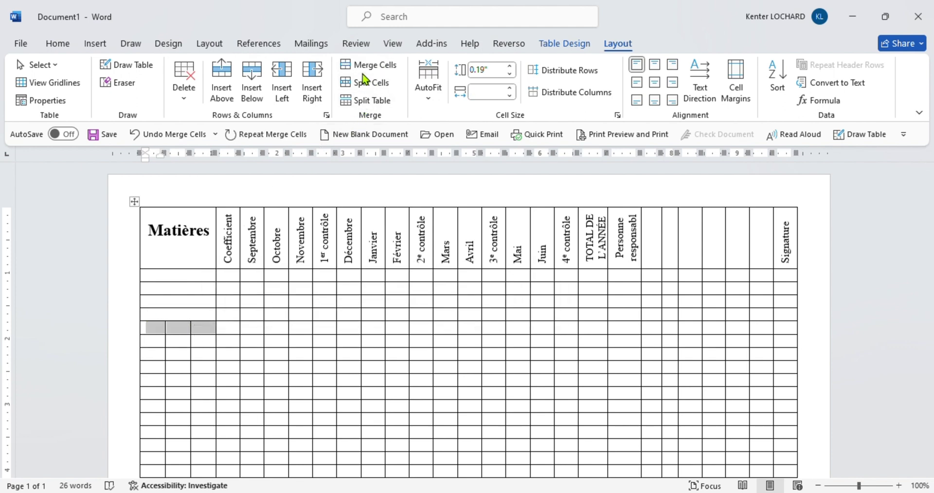
left_click(371, 66)
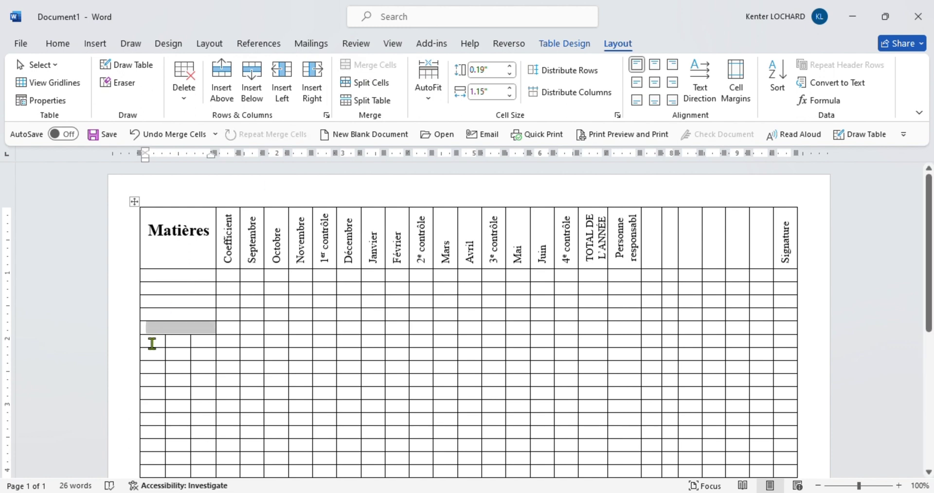
left_click_drag(150, 341, 203, 341)
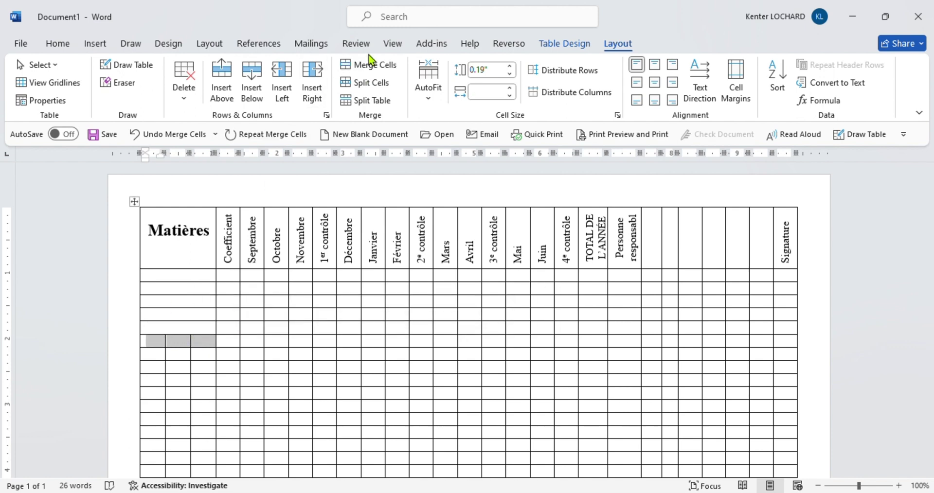
left_click(384, 65)
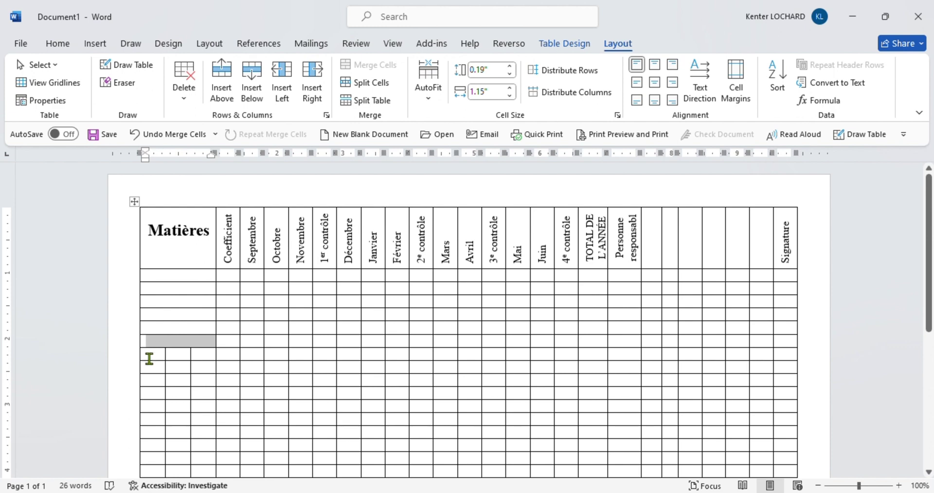
left_click_drag(150, 358, 204, 362)
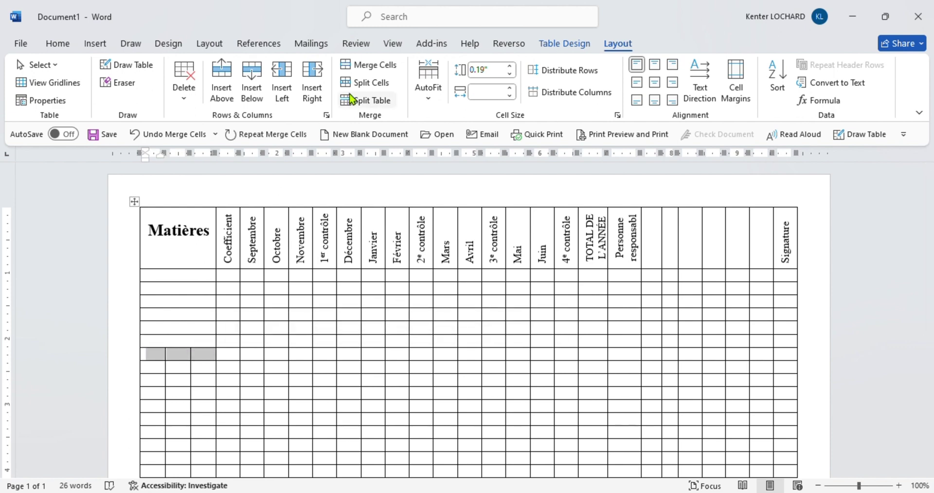
left_click(368, 65)
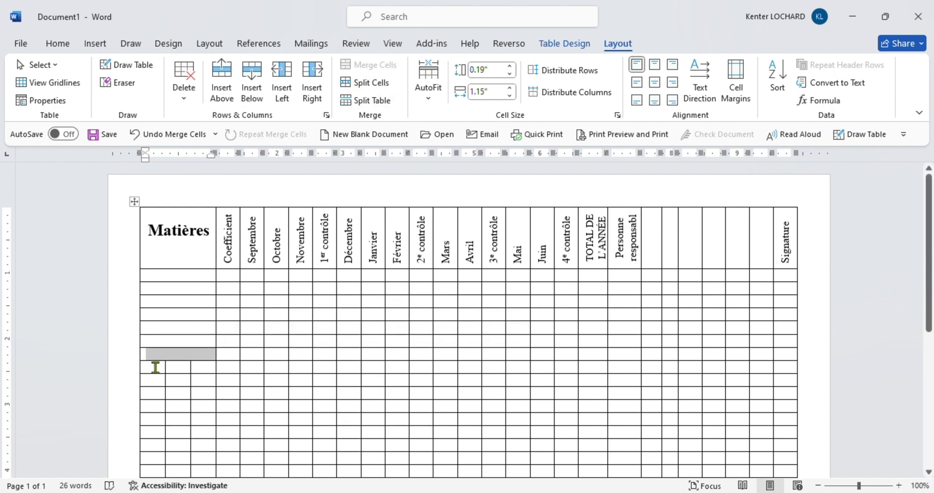
- Merge the three cells under "Matières" into one in each of body rows eight, nine and ten
left_click_drag(154, 367, 210, 369)
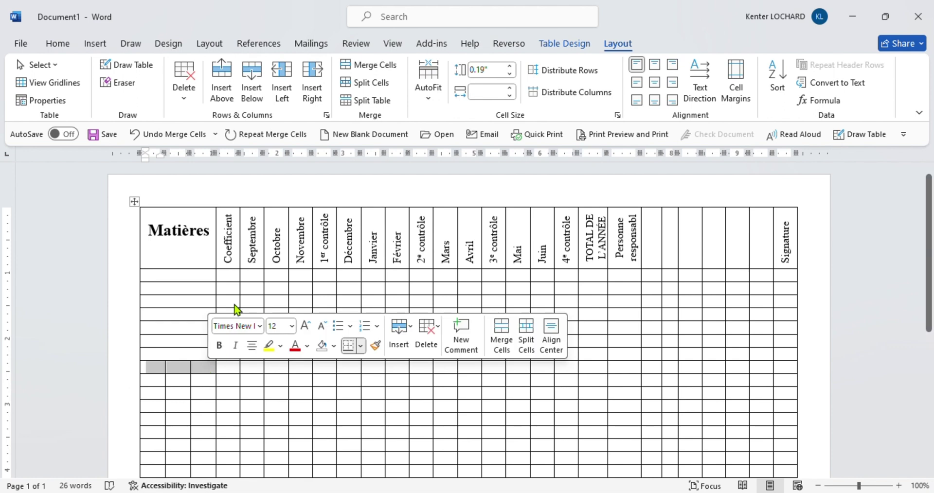
left_click(355, 68)
left_click_drag(154, 380, 204, 381)
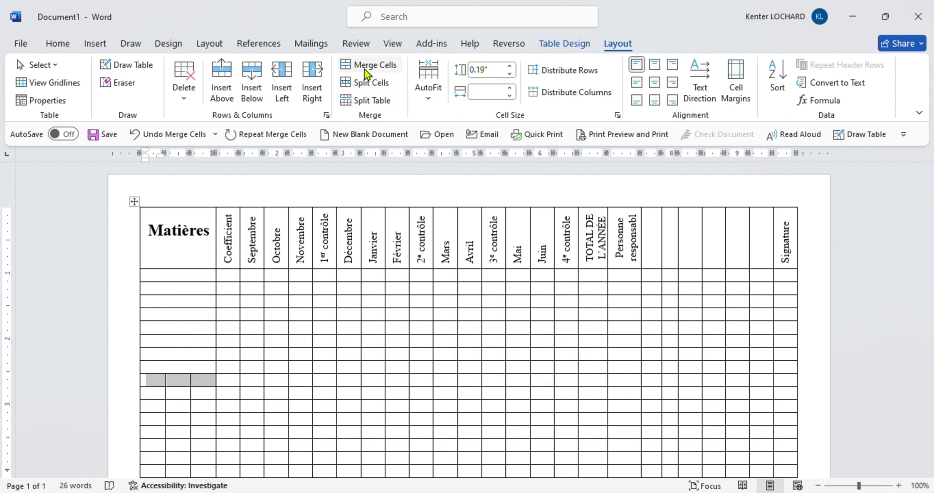
left_click(368, 68)
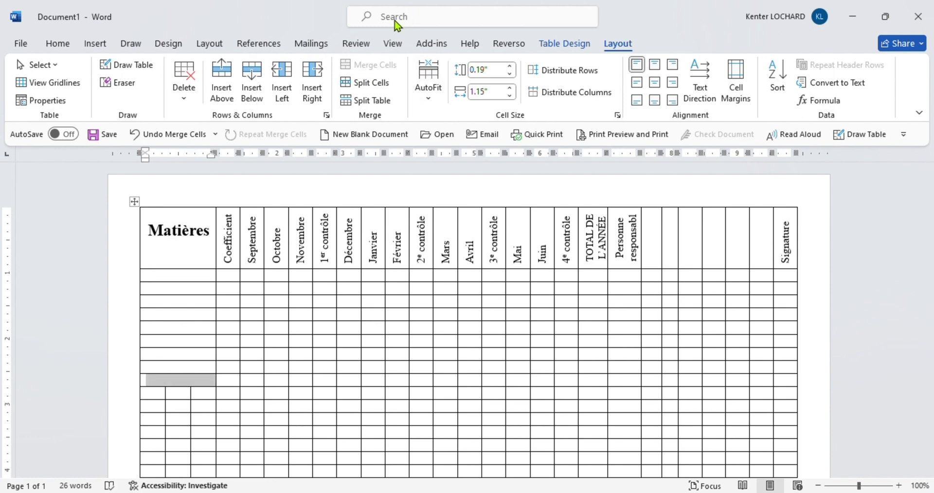
left_click(154, 395)
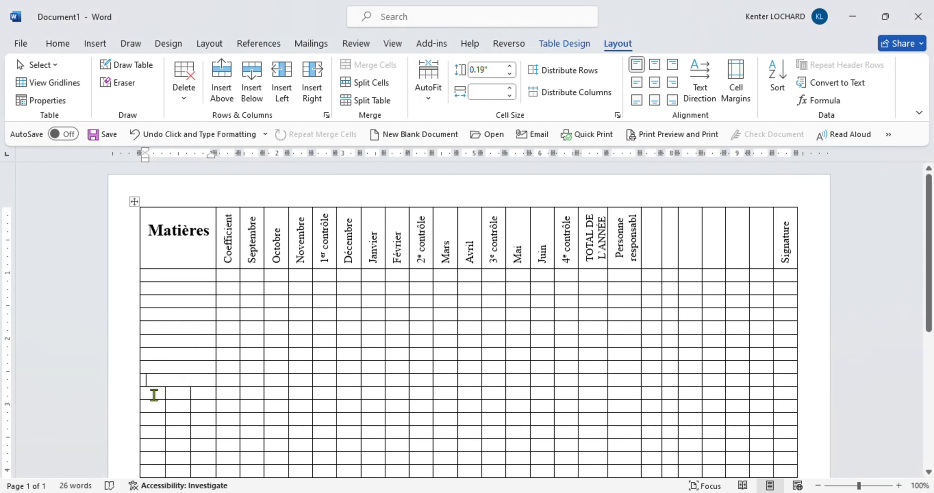
left_click_drag(154, 395, 199, 393)
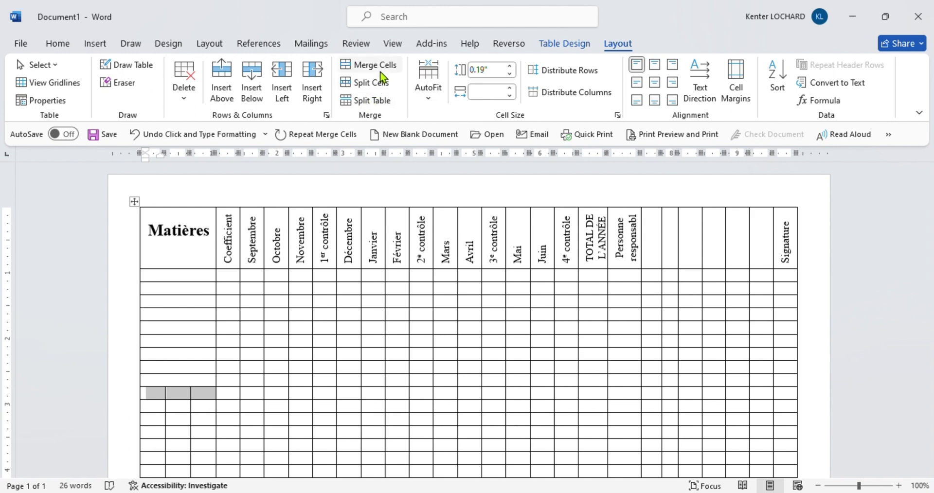
left_click(381, 71)
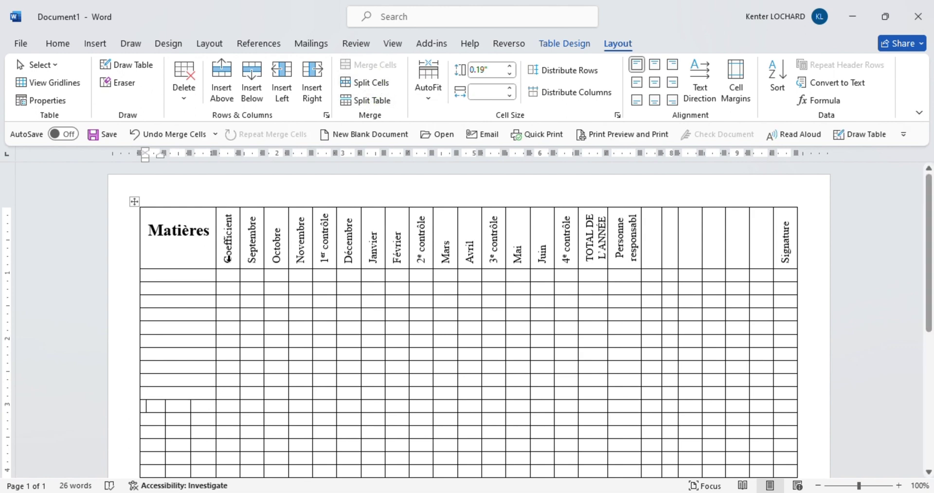
- Merge the three cells under "Matières" into one in each of body rows eleven, twelve and thirteen
left_click_drag(148, 404, 200, 402)
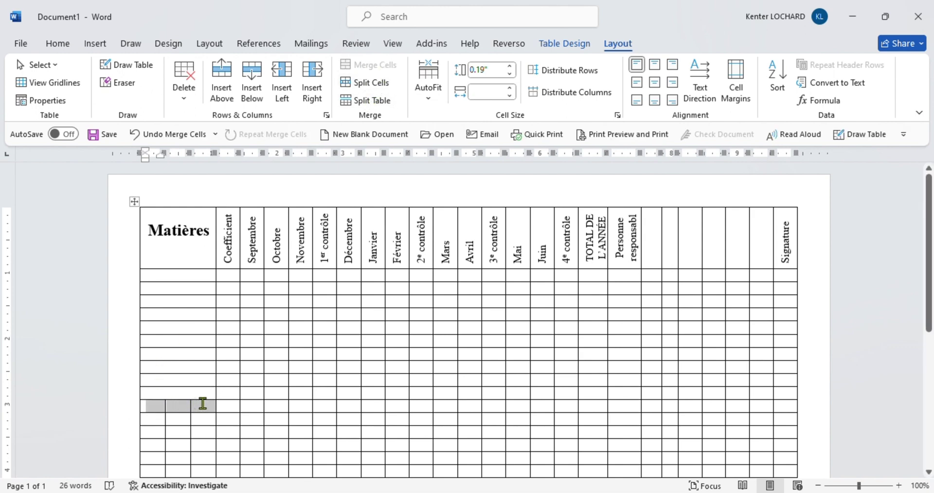
left_click(375, 64)
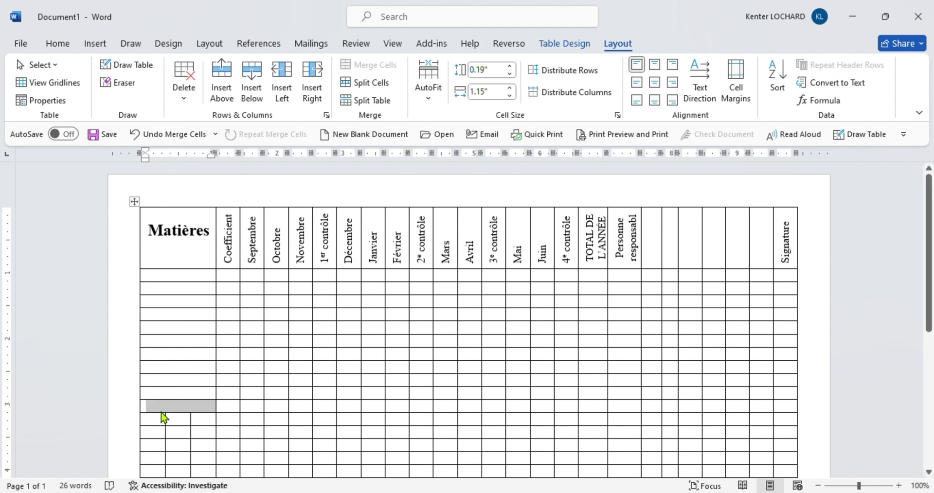
left_click_drag(152, 421, 201, 420)
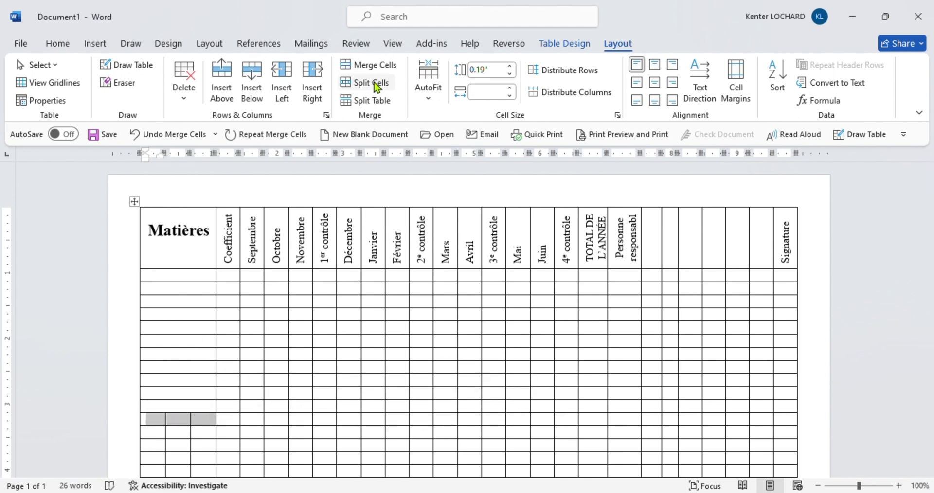
left_click(369, 68)
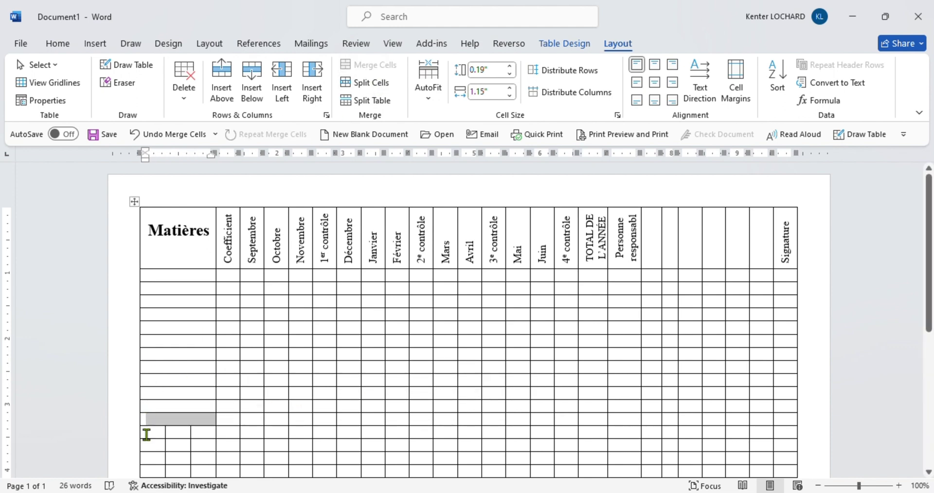
left_click_drag(153, 434, 198, 436)
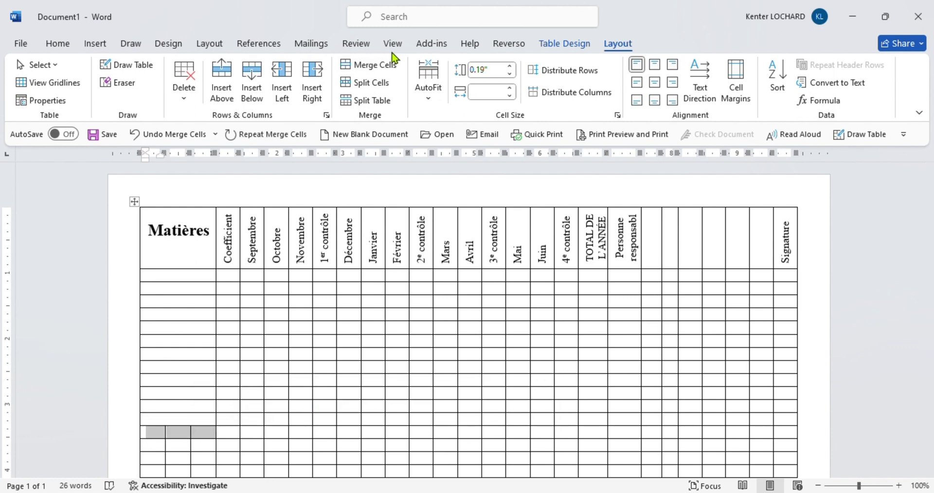
left_click(386, 66)
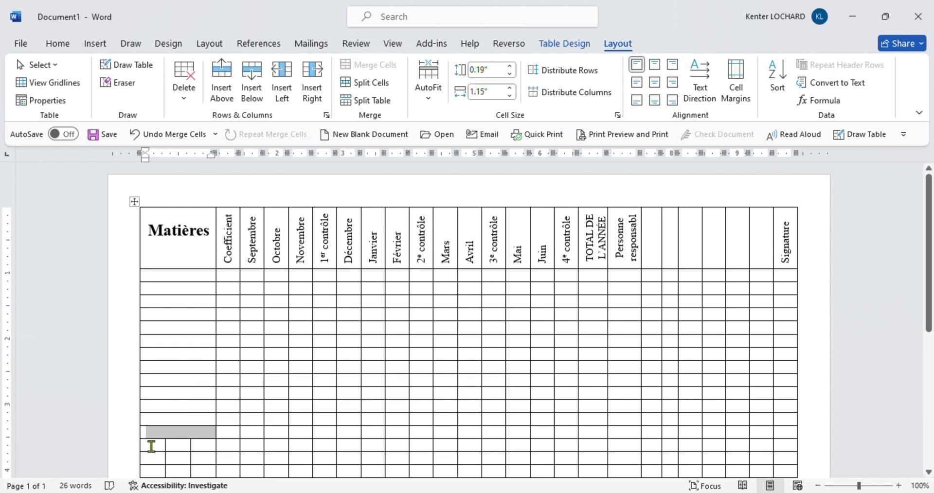
- Merge the three cells under "Matières" into one in each of body rows fourteen, fifteen and sixteen
left_click_drag(150, 444, 202, 448)
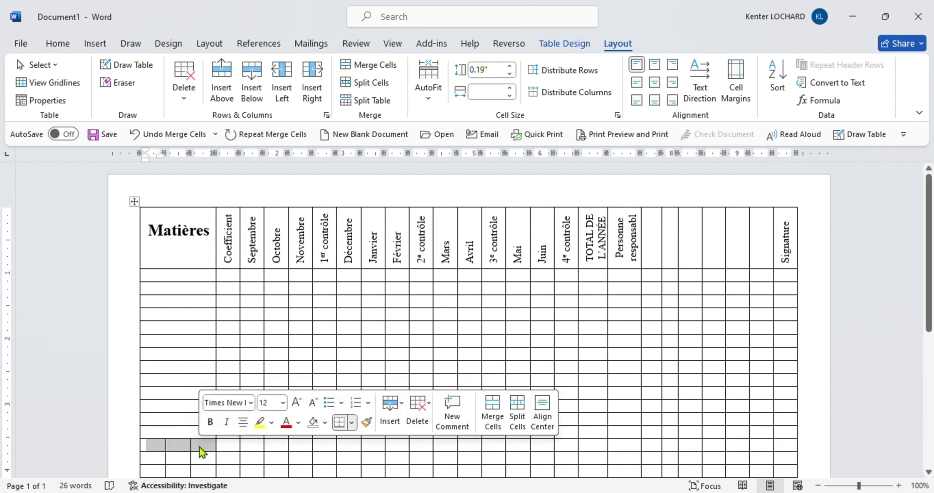
left_click(358, 70)
left_click_drag(159, 457, 204, 458)
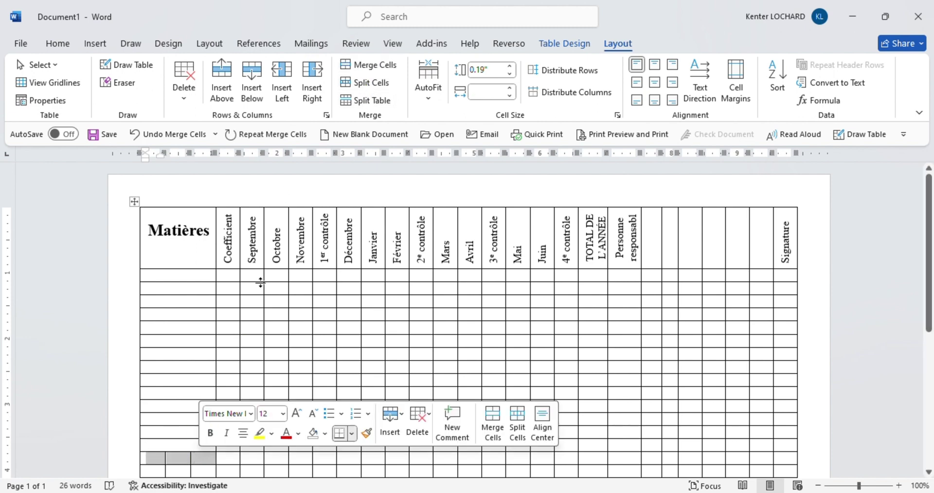
left_click(369, 68)
key("Down")
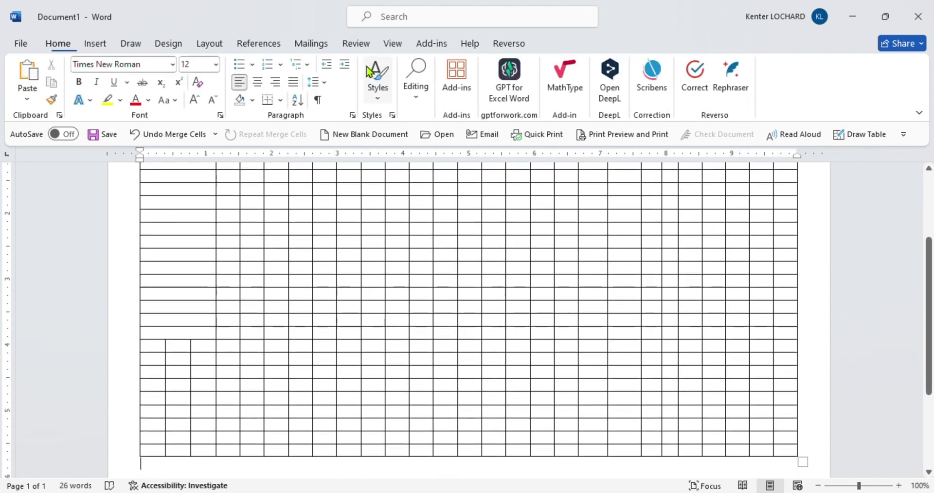
left_click_drag(156, 344, 199, 346)
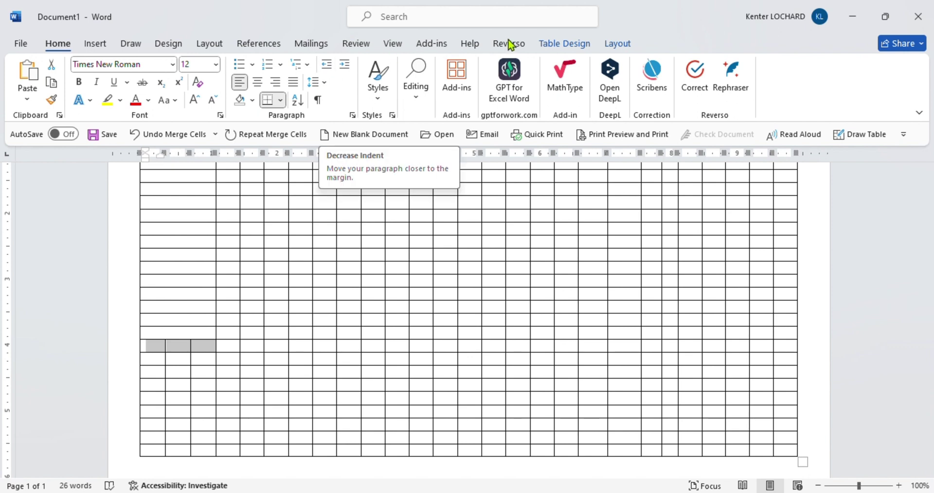
left_click(616, 51)
left_click(379, 67)
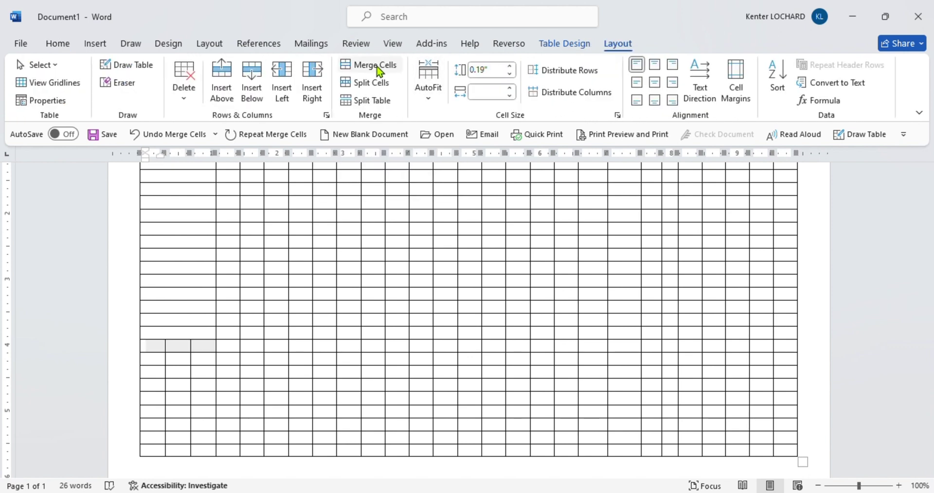
- Merge the three cells under "Matières" into one in each of body rows seventeen, eighteen and nineteen
left_click_drag(150, 363, 203, 363)
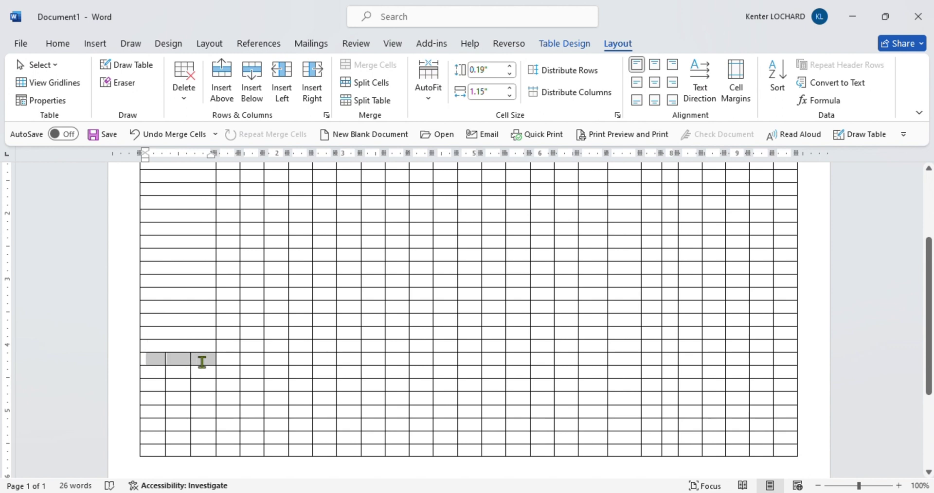
left_click(373, 65)
left_click_drag(153, 374, 202, 368)
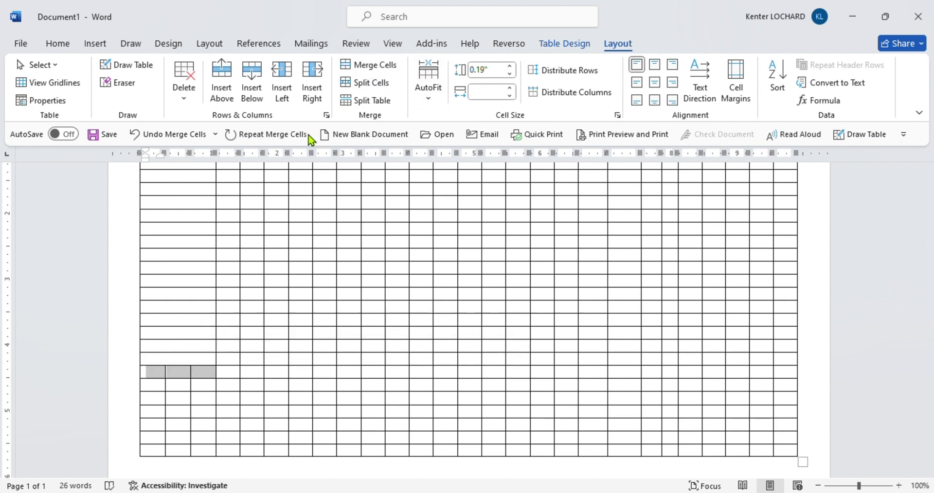
left_click(360, 64)
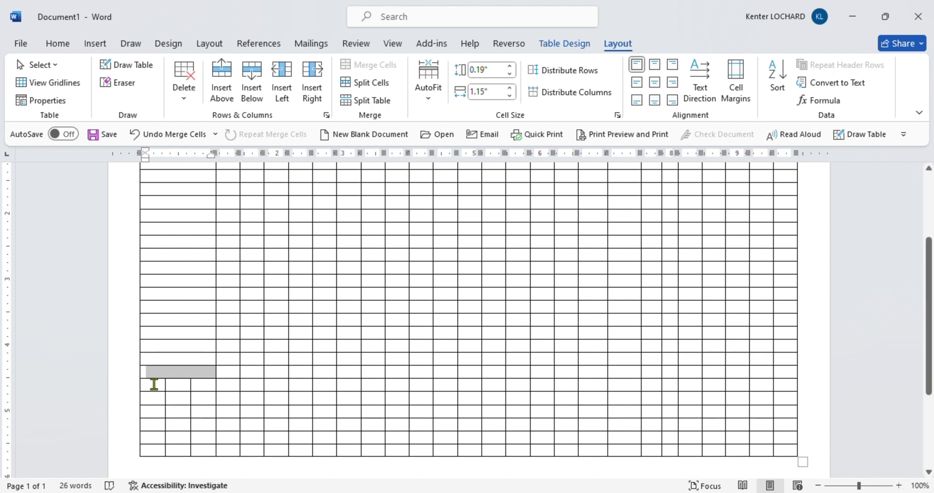
left_click_drag(157, 388, 198, 387)
left_click(372, 66)
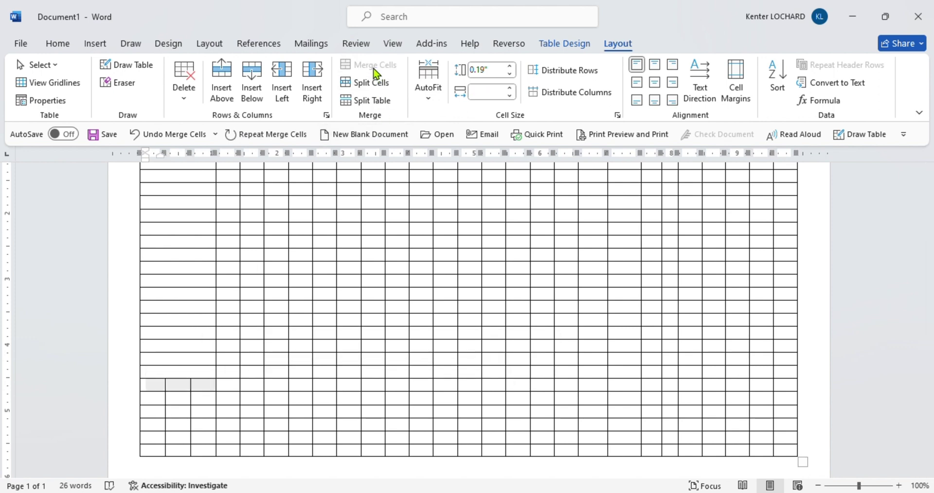
- Merge the three "Matières" column cells into one in each of the next three unmerged rows, leaving the last two rows
left_click_drag(158, 398, 197, 398)
left_click(373, 66)
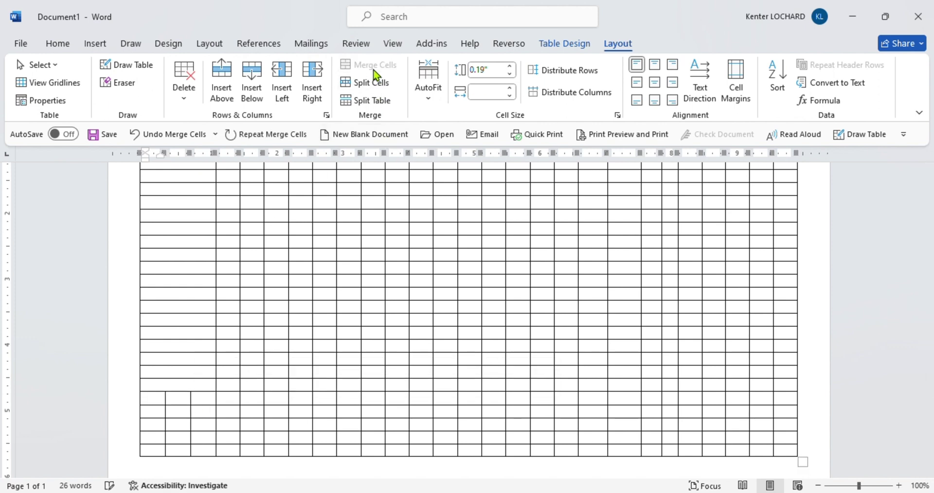
left_click_drag(153, 414, 202, 412)
left_click(370, 66)
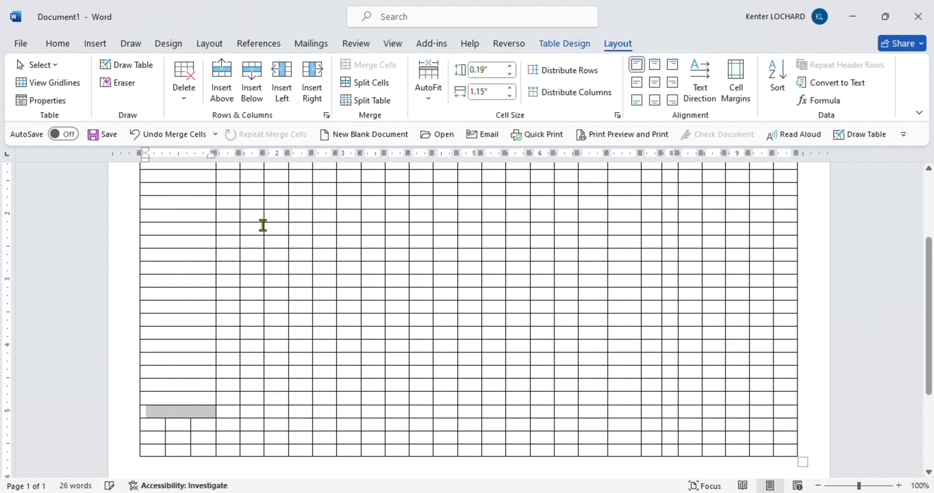
left_click(169, 424)
left_click_drag(169, 424, 200, 423)
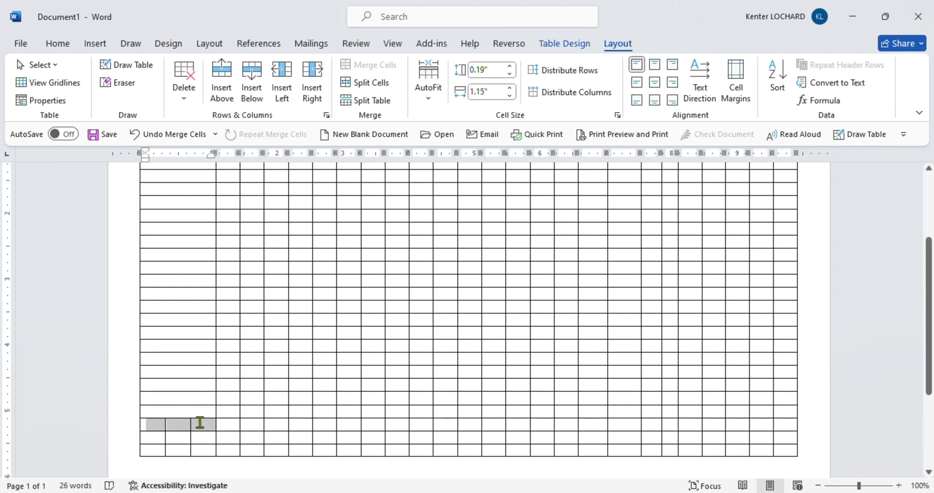
left_click(371, 66)
- Merge the three "Matières" column cells into one in each of the table's last two rows
left_click_drag(156, 439, 202, 439)
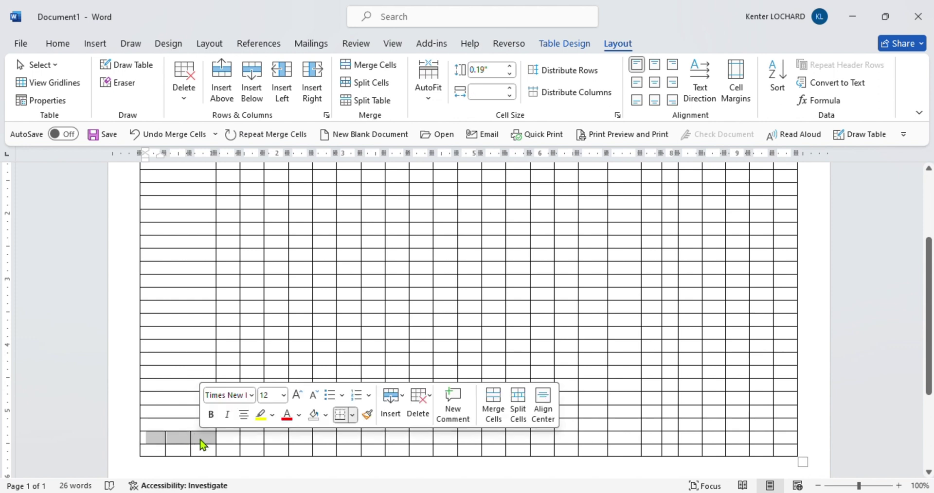
left_click(363, 71)
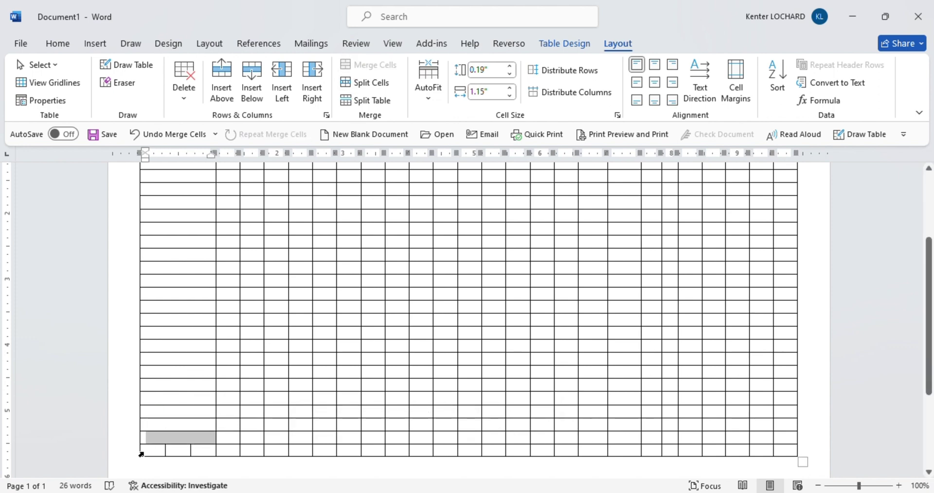
left_click_drag(152, 452, 211, 448)
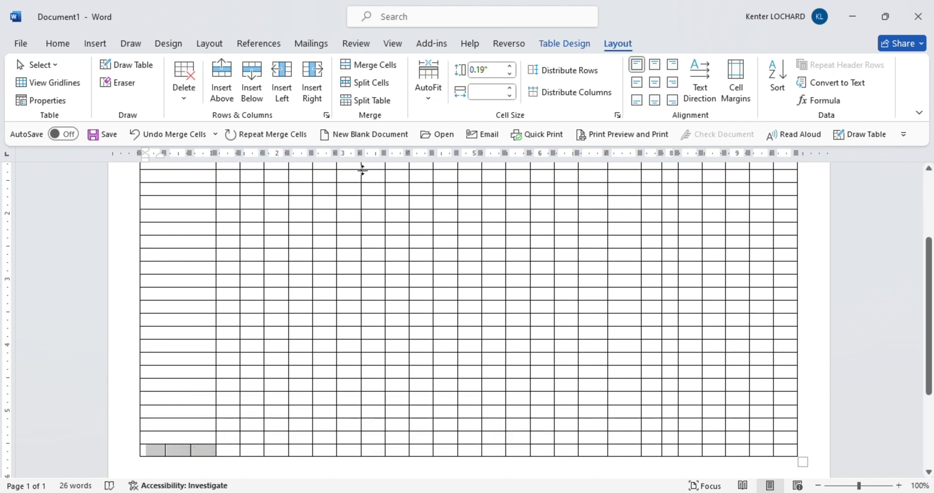
left_click(360, 68)
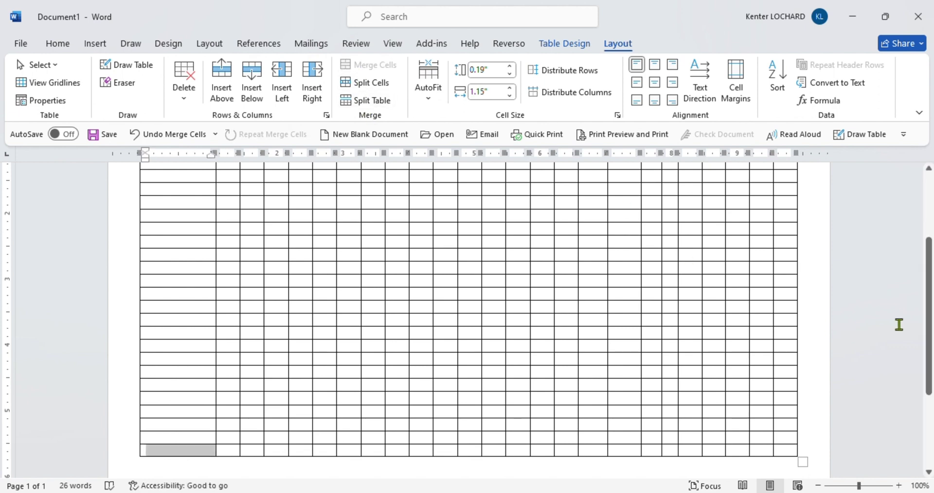
left_click_drag(929, 346, 929, 296)
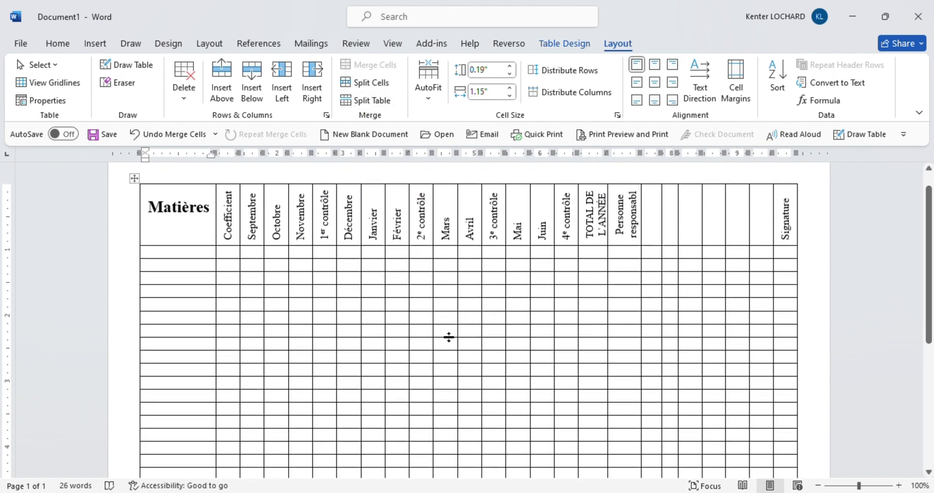
- Left-align all the body cells in the "Matières" column
left_click(197, 250)
key("Left")
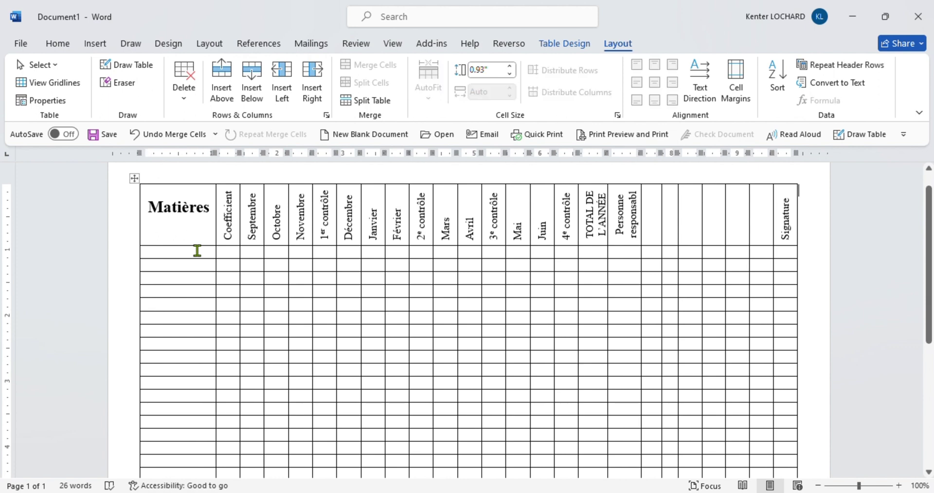
key("Right")
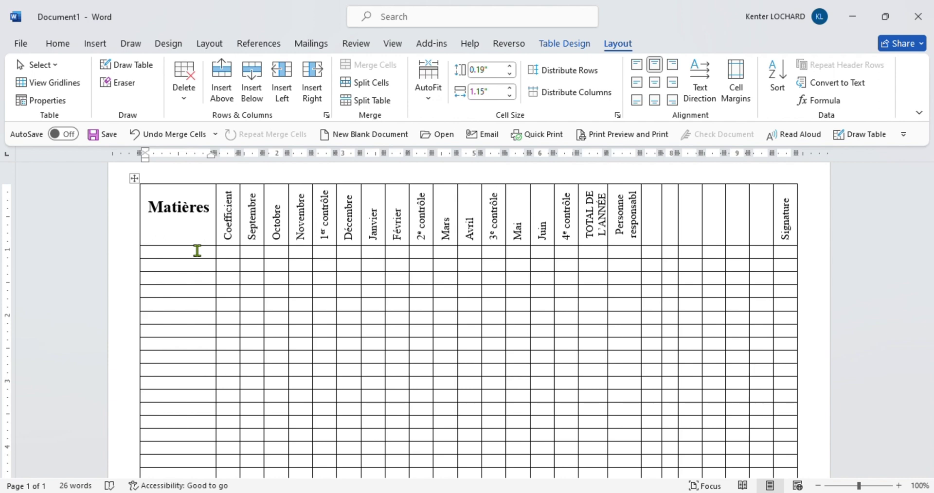
left_click_drag(197, 250, 172, 423)
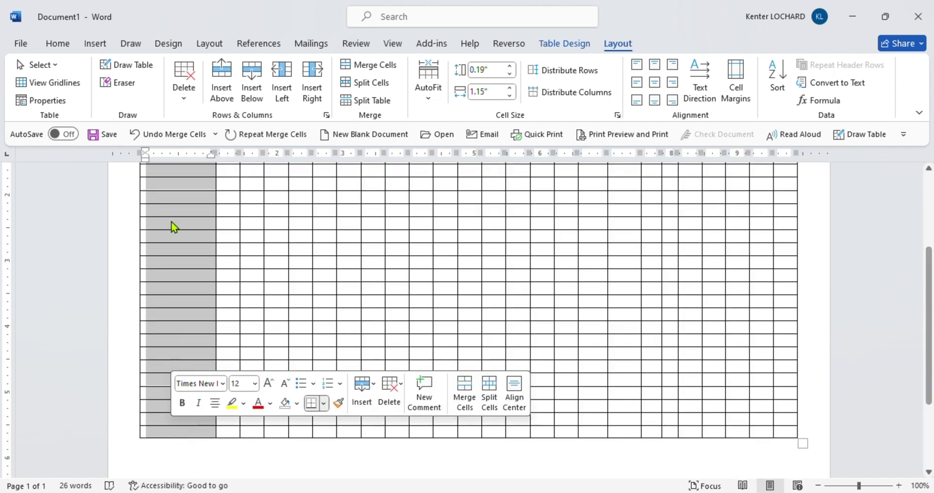
left_click(57, 44)
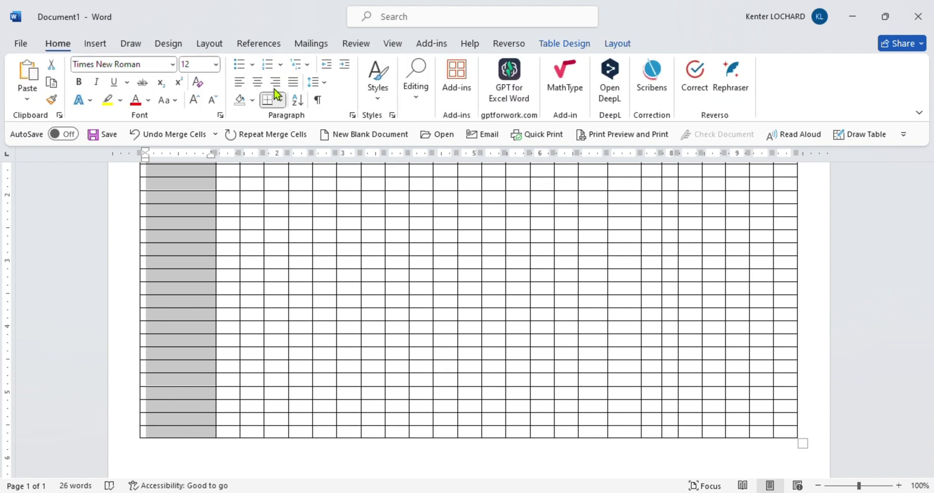
left_click(242, 84)
- Enter "Pré – Ecriture" and "Pré - calcul" in the first two cells under "Matières", accepting the suggested spacing correction in the second
left_click(182, 218)
scroll(183, 217, "up", 3)
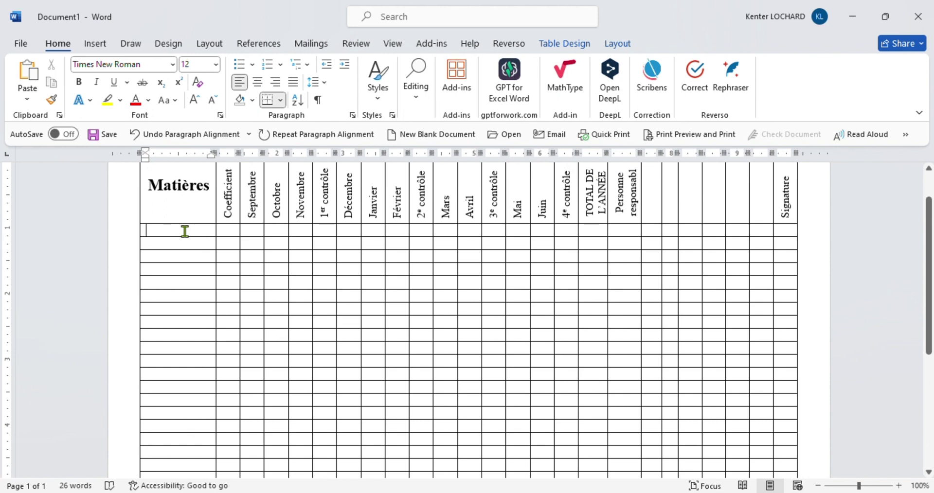
type("Pré - Ecriture")
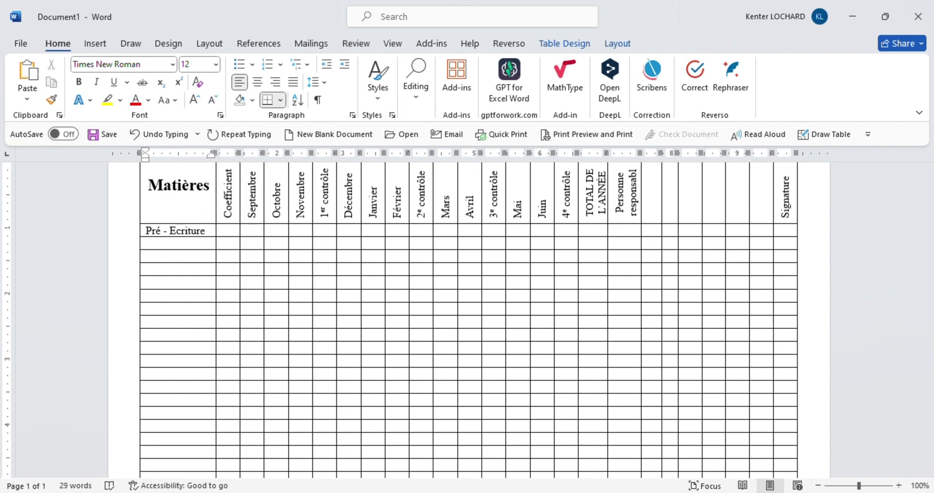
key("Down")
type("pré - calcul")
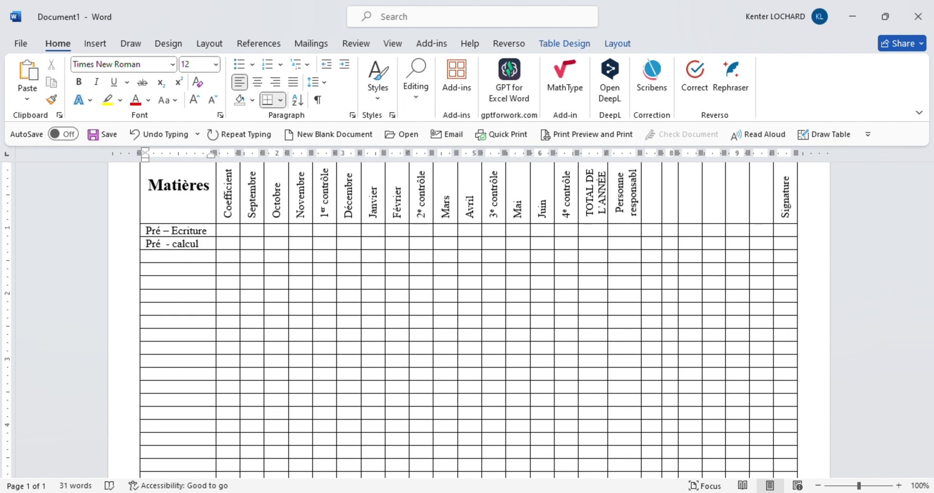
left_click(146, 257)
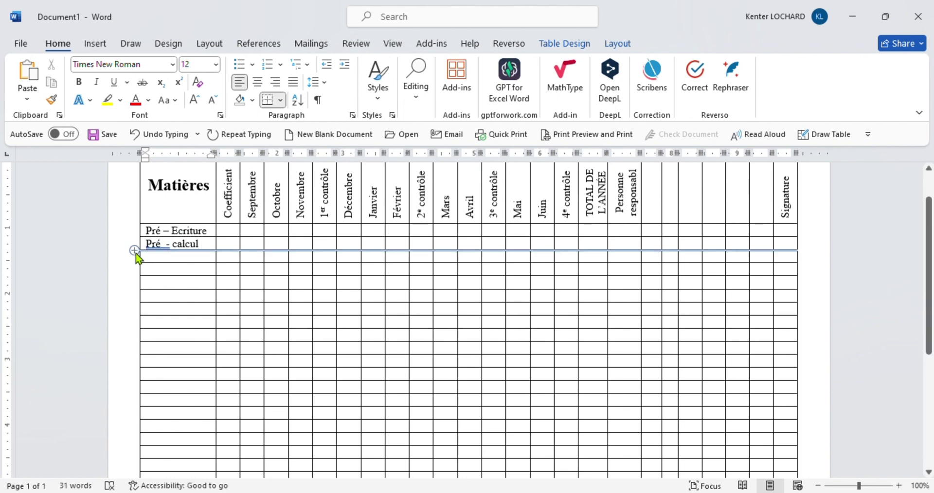
right_click(161, 245)
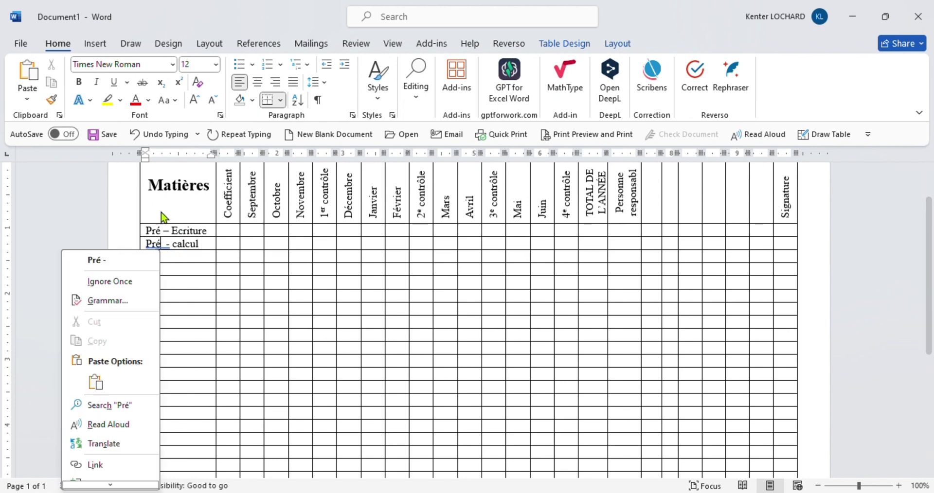
left_click(137, 262)
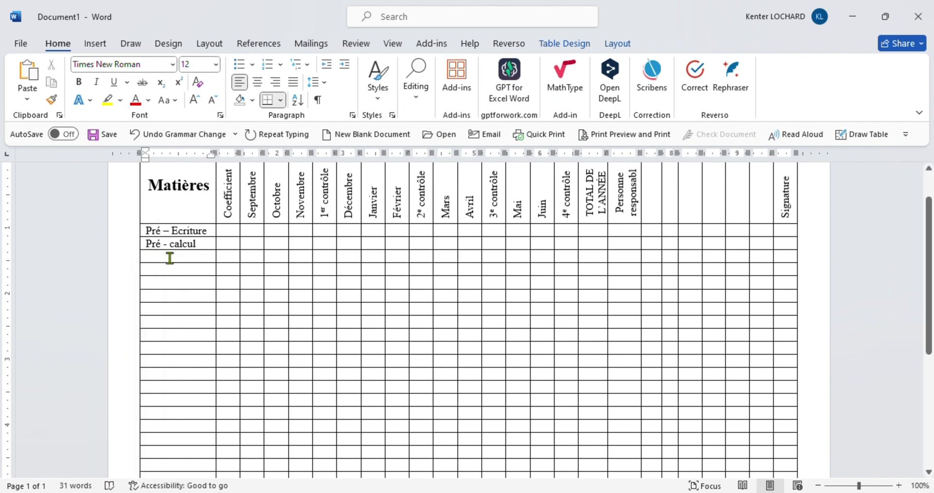
- Enter "Pré – lecture", "Français oral" and "Langage" in the three "Matières" cells below "Pré - calcul"
type("pré")
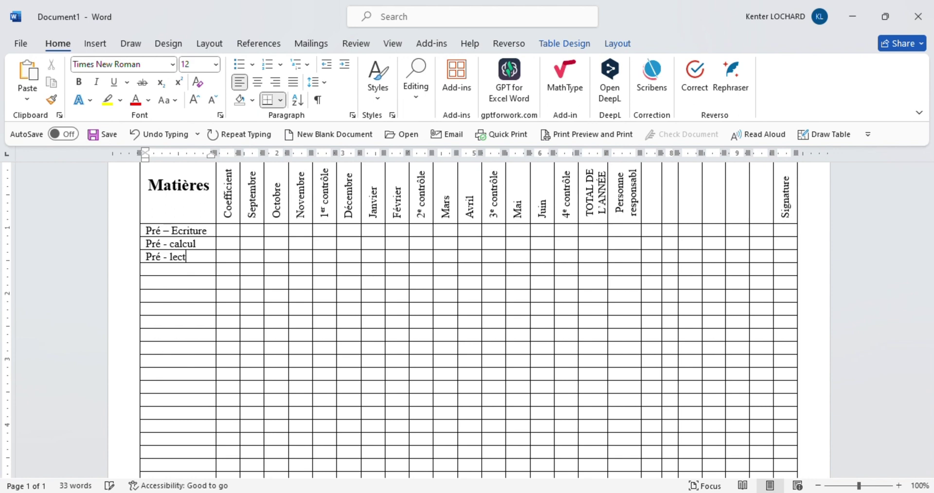
type(" - lecture")
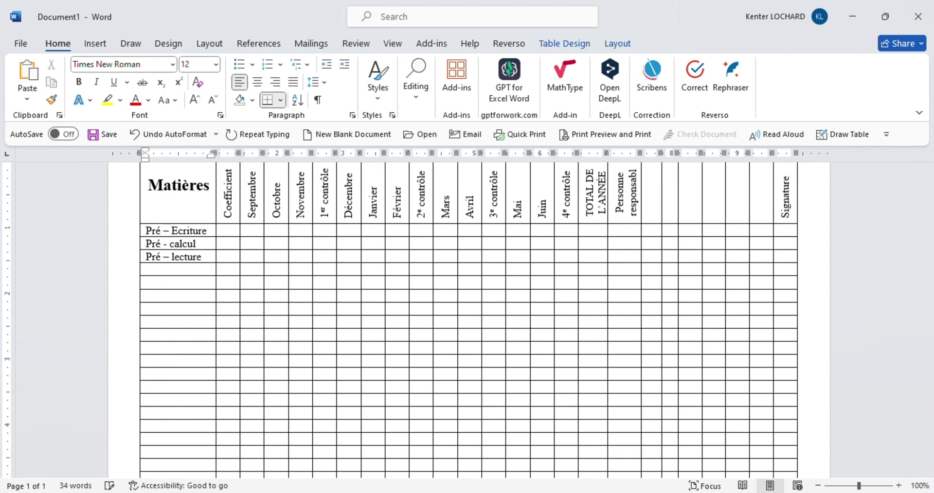
left_click(148, 270)
type("français ")
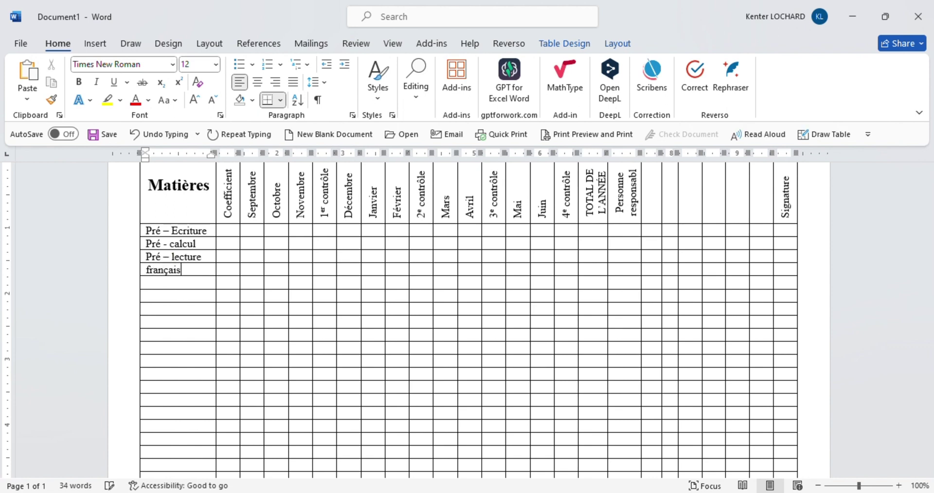
type("orallamgu")
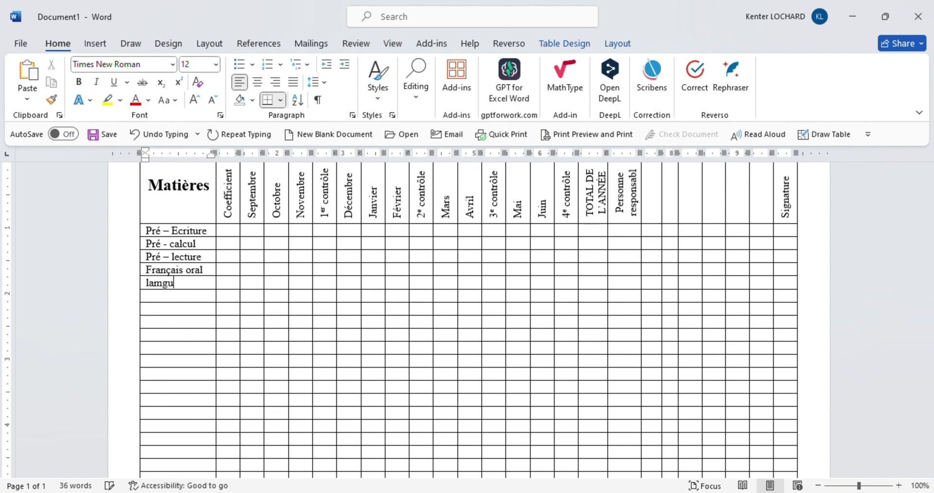
type("agge")
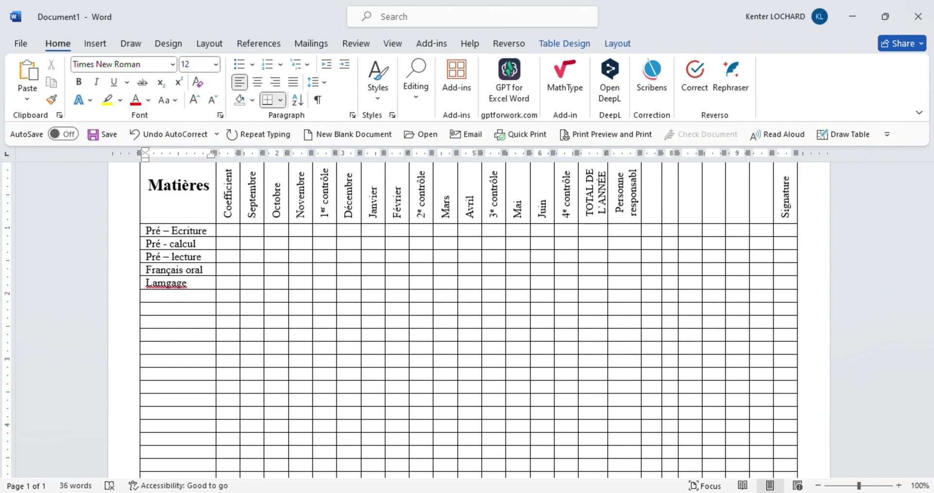
left_click_drag(156, 282, 163, 283)
type("n")
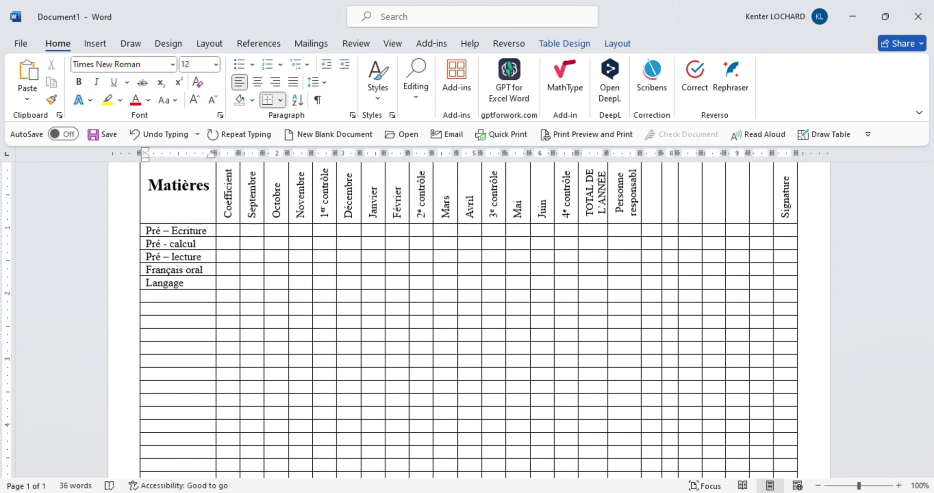
- Add "Activité manuel" and "Connaissance G" below "Langage", widening the "Matières" column so "Activité manuel" fits on one line
type("activité manuel")
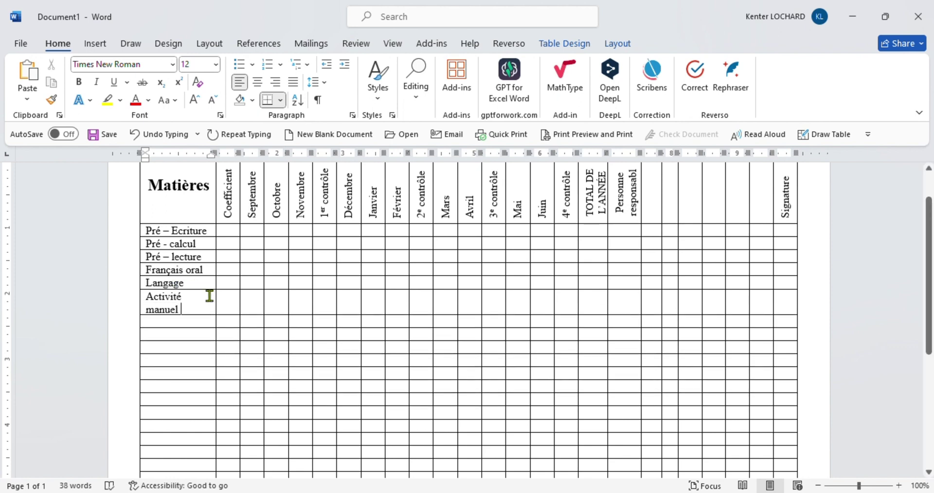
left_click_drag(216, 298, 221, 303)
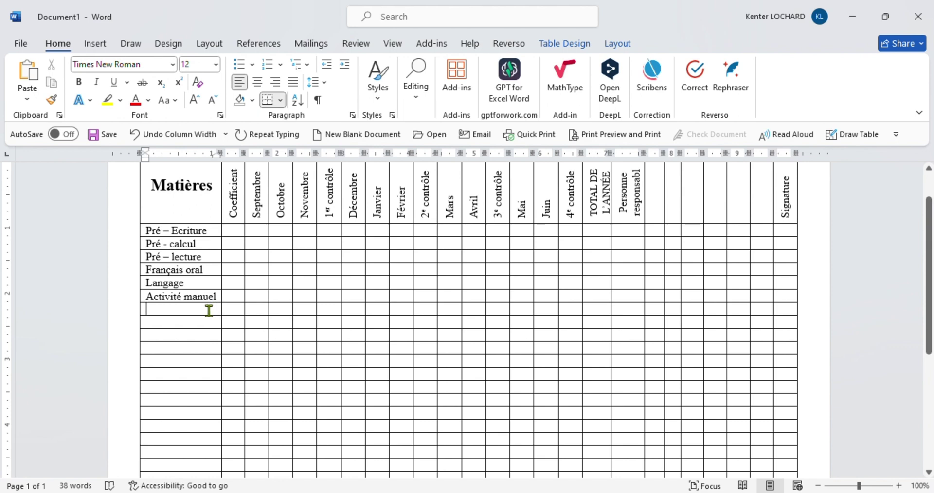
type("connaissance")
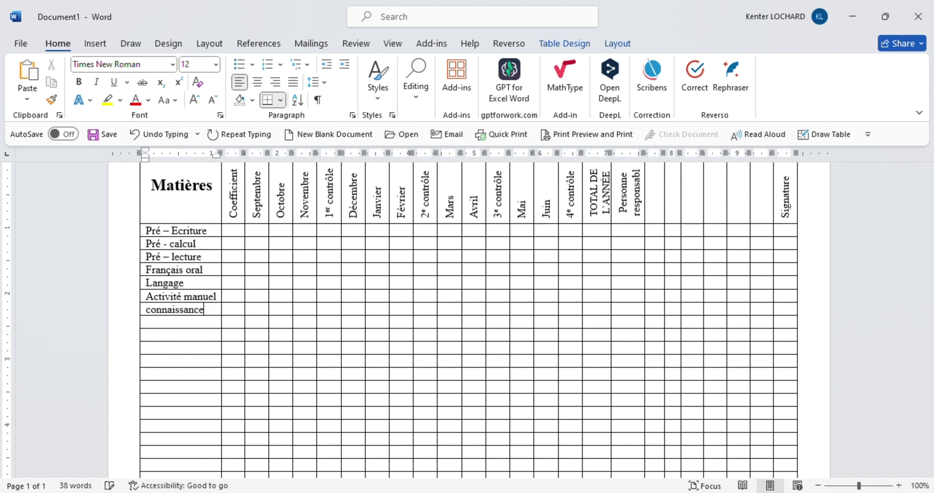
type(" G")
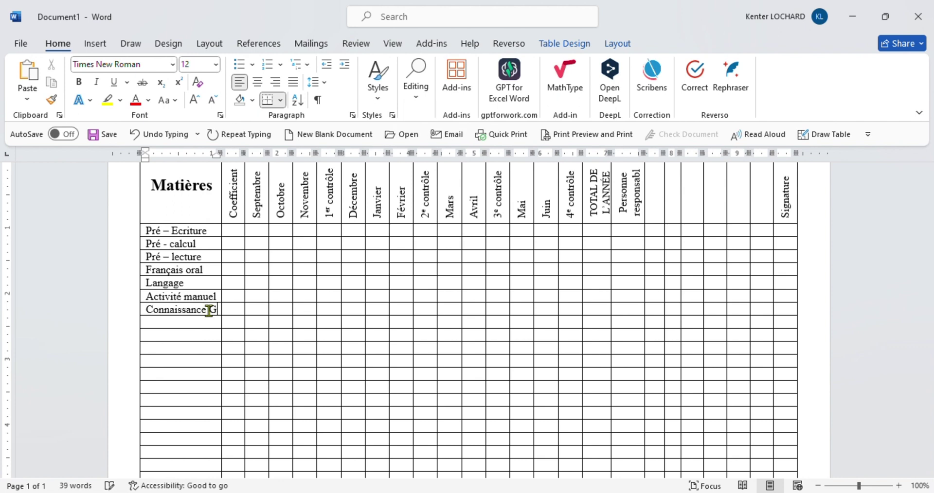
type(".")
key("BackSpace")
- Enter "Travaux M." and "Exercices S." in the two "Matières" cells below "Connaissance G"
key("Down")
type("travaux Me")
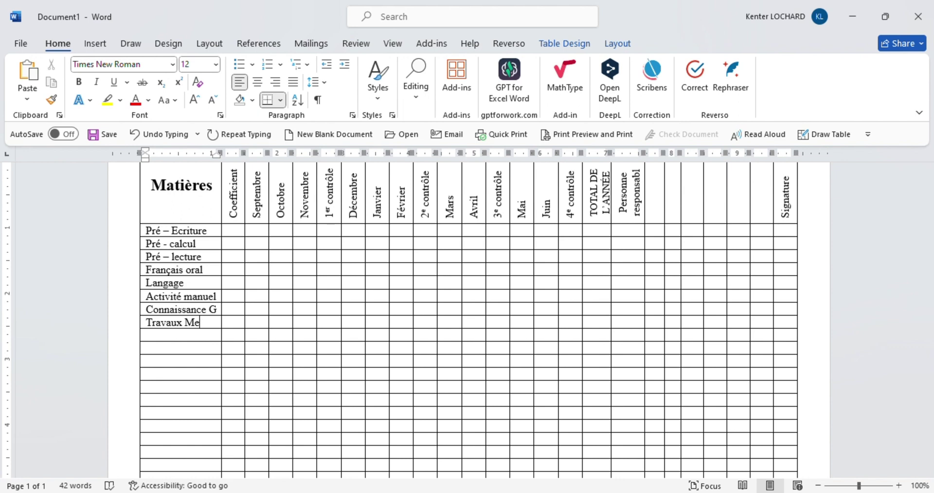
key("BackSpace")
type("m")
key("BackSpace")
type(".")
type("exerci")
type("ces S.")
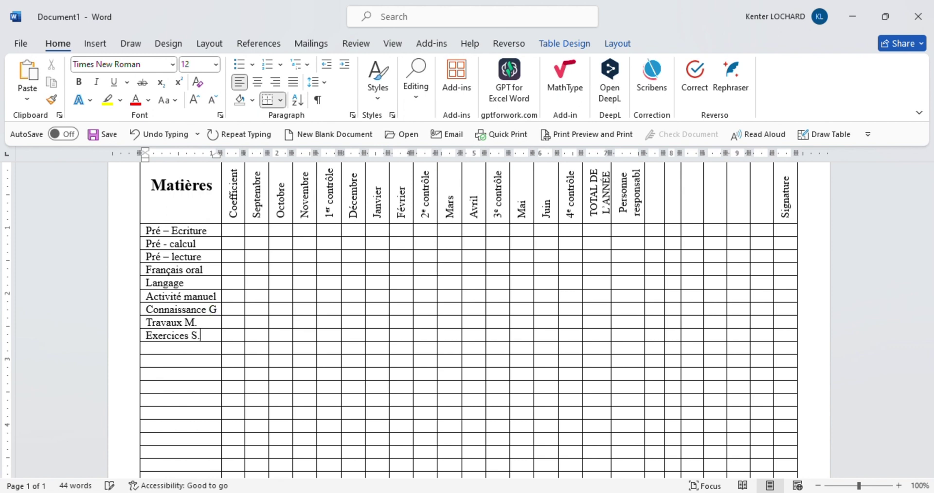
- Enter "Poésie" and "Dessin colorié" in the two "Matières" cells below "Exercices S."
key("Down")
type("poésie")
key("Down")
type("dessin")
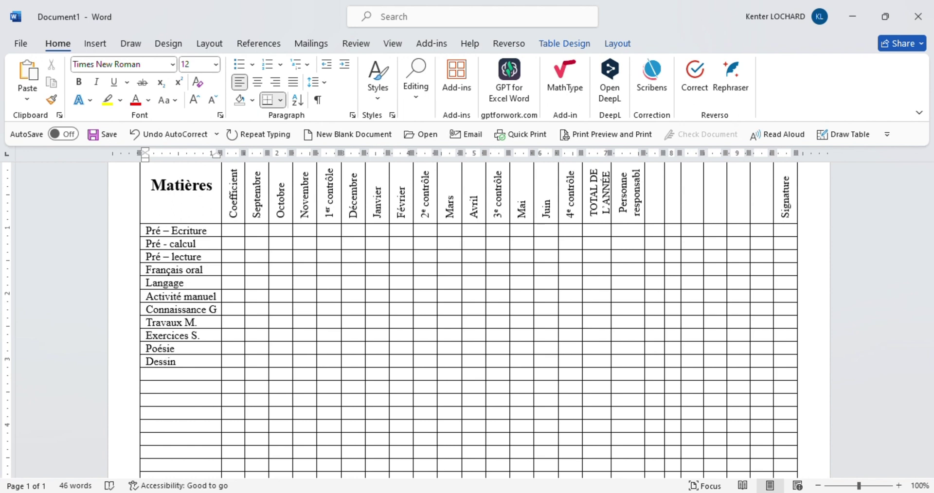
type(" colorié")
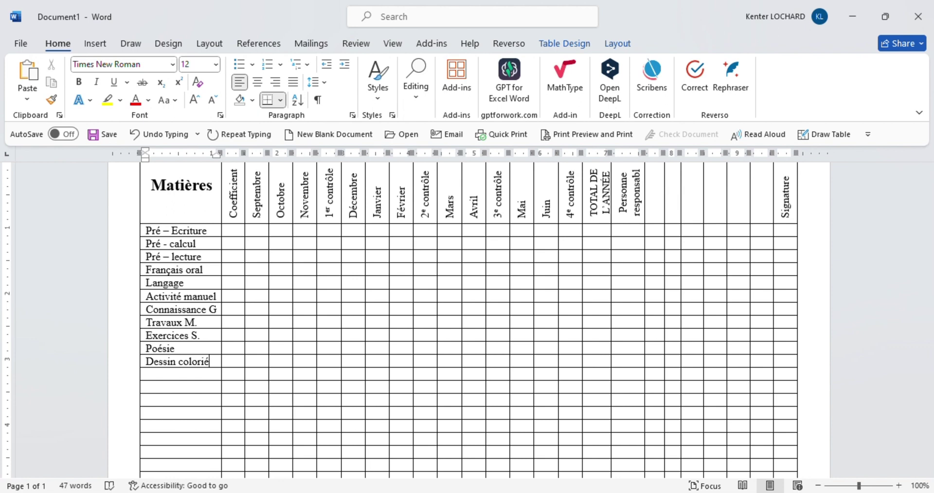
- Enter "Chant", "Dictée" and "Copie" in the three "Matières" cells below "Dessin colorié"
key("Down")
type("chant")
key("Down")
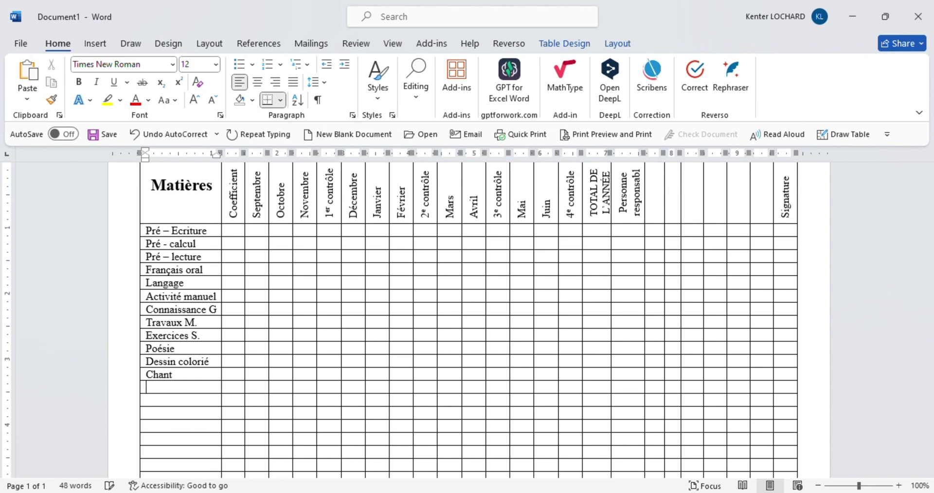
type("dictée")
key("Down")
type("copie")
- Enter "Sport", "Discipline", "Bible" and "Effectif" in the four "Matières" cells below "Copie"
key("Down")
type("sport")
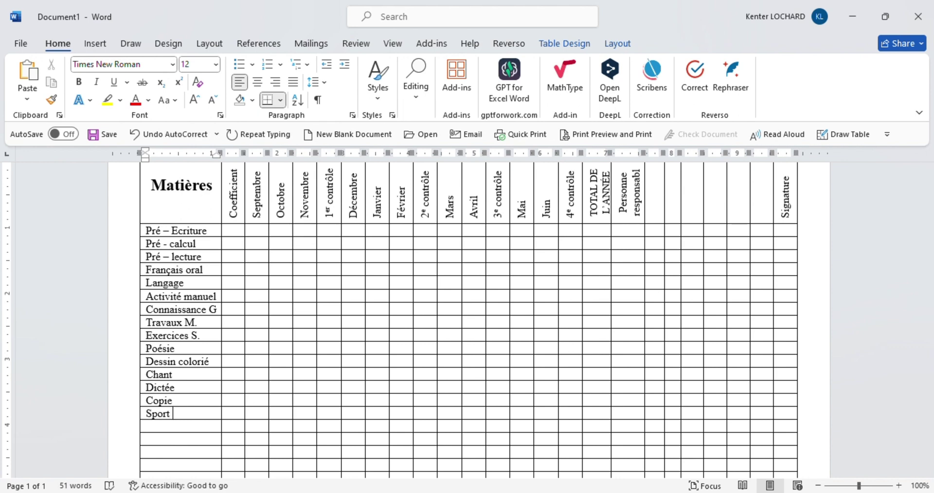
key("Down")
type("discipl")
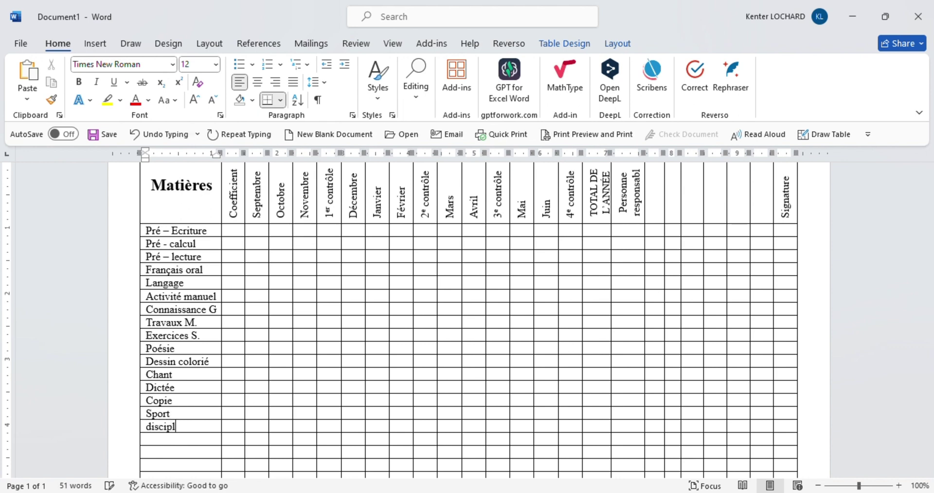
type("ine")
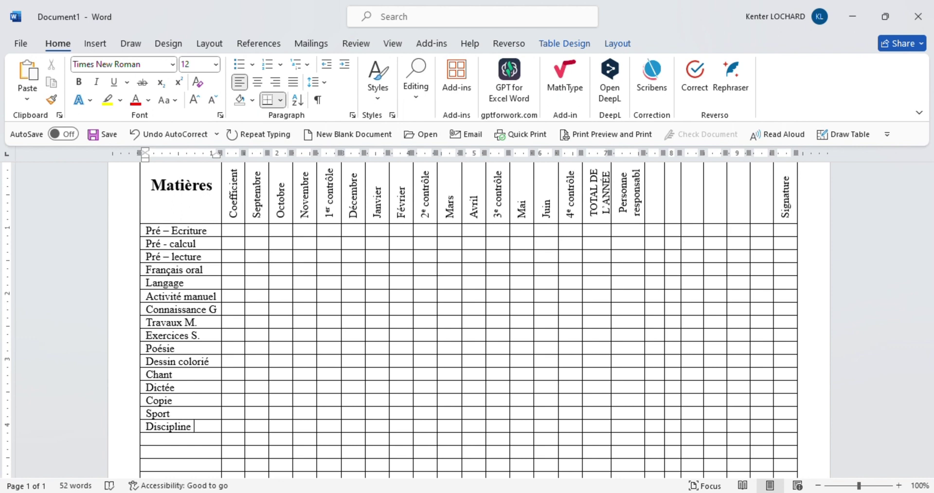
key("Down")
type("bible")
key("Down")
type("effectif")
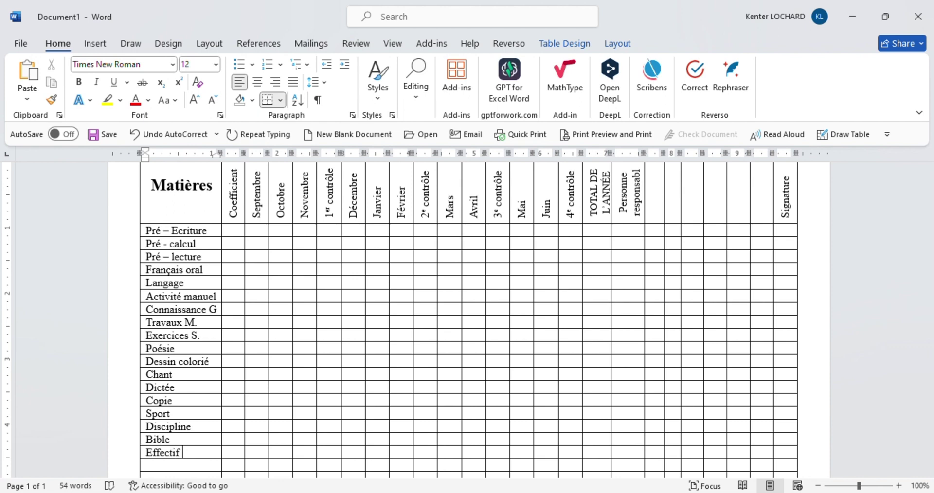
- Enter "TOTAL", "MOYENNE" and "PLACE" in capitals in the three "Matières" cells below "Effectif"
left_click(162, 461)
type("TITAL")
key("BackSpace")
key("BackSpace")
key("BackSpace")
key("BackSpace")
type("OTAL")
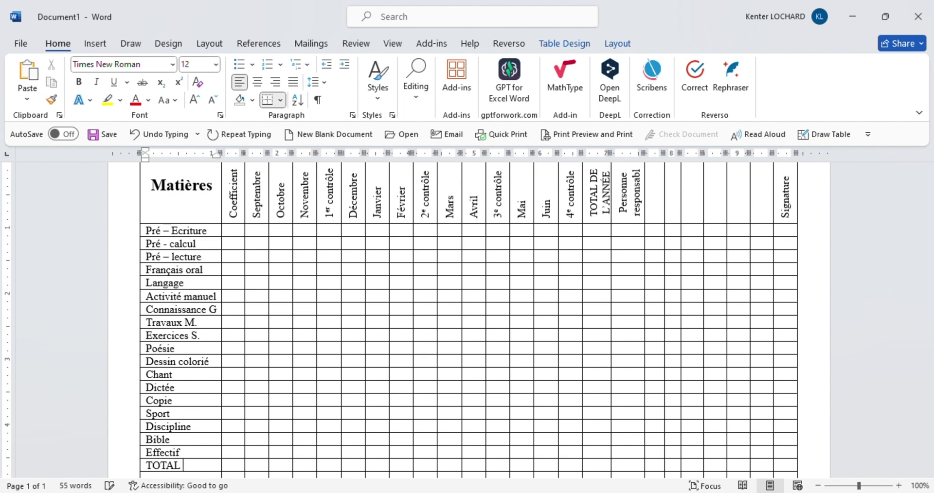
key("Return")
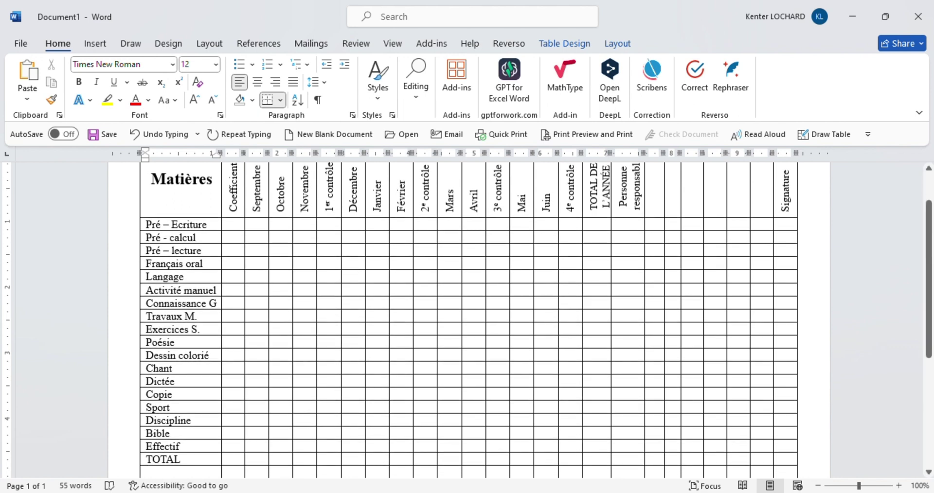
type("MOYENNE")
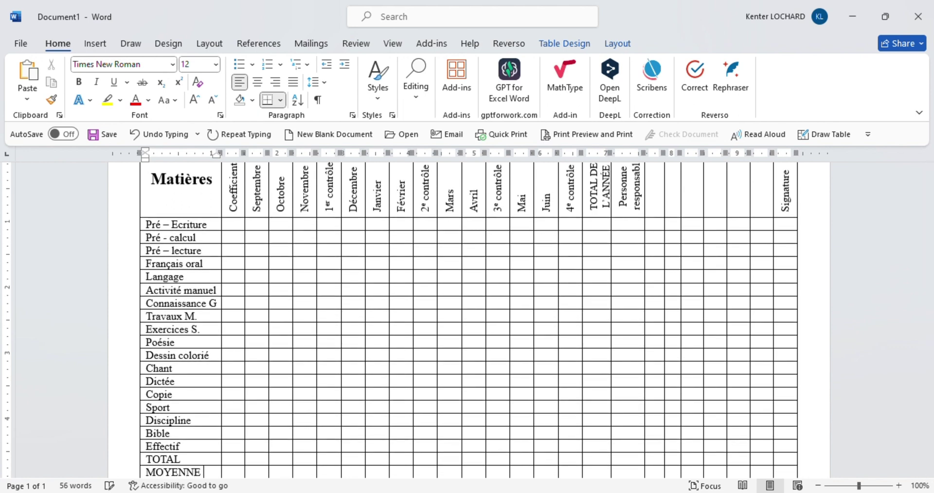
key("Return")
type("PLACE")
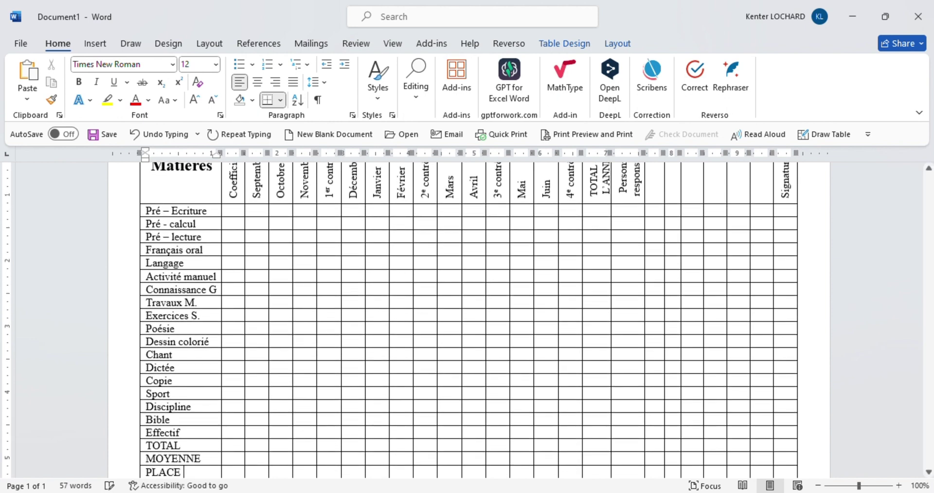
- Enter "Observation" in the "Matières" cell below "PLACE"
key("Return")
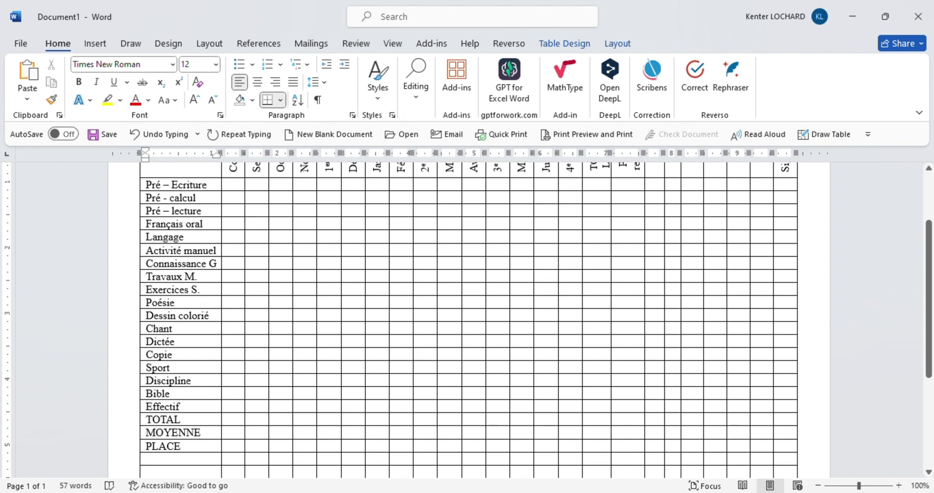
type("o")
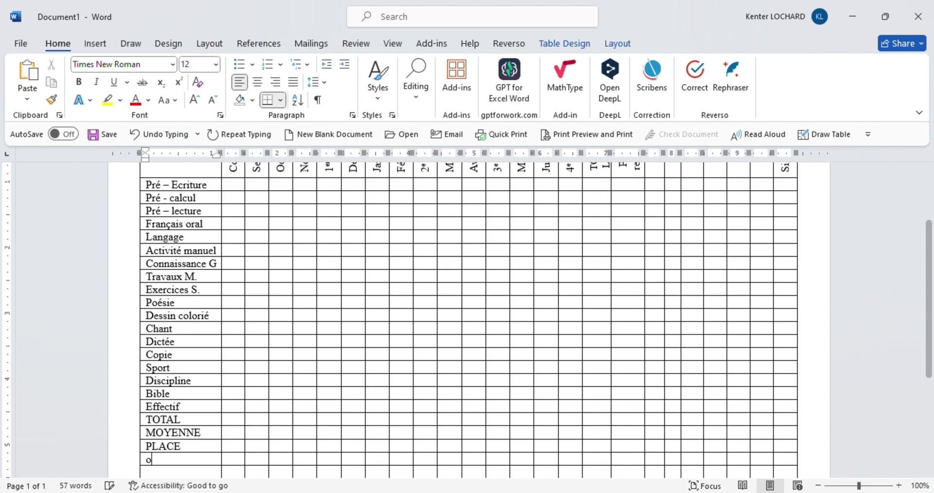
type("bservation")
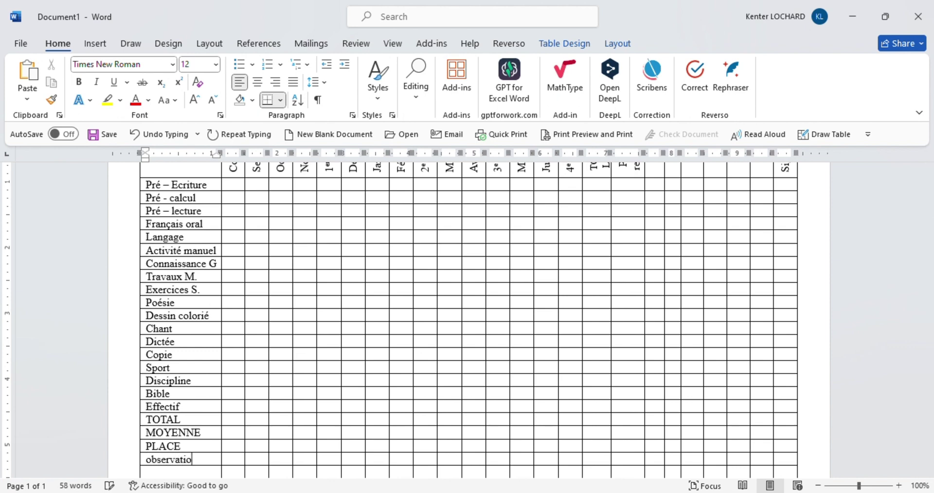
key("Down")
key("Down")
key("Down")
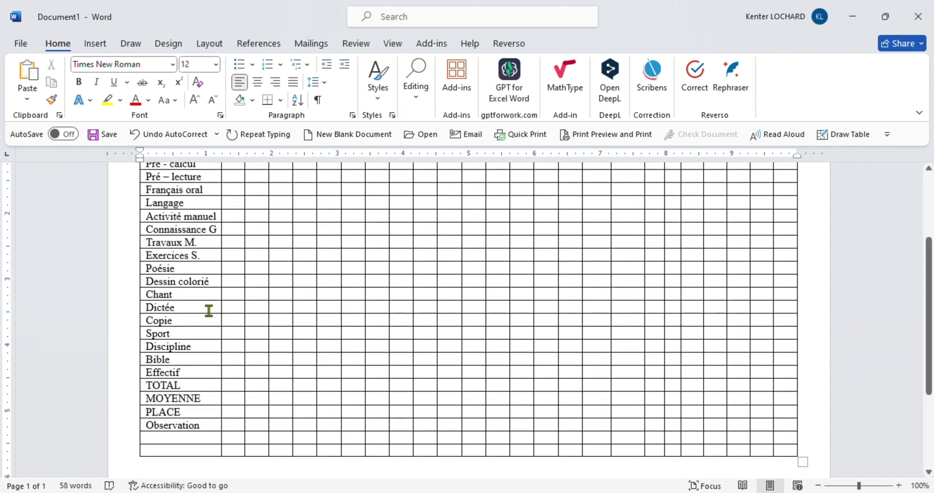
- Review the subject and summary entries in the "Matières" column, from the heading row down to the last rows
key("Up")
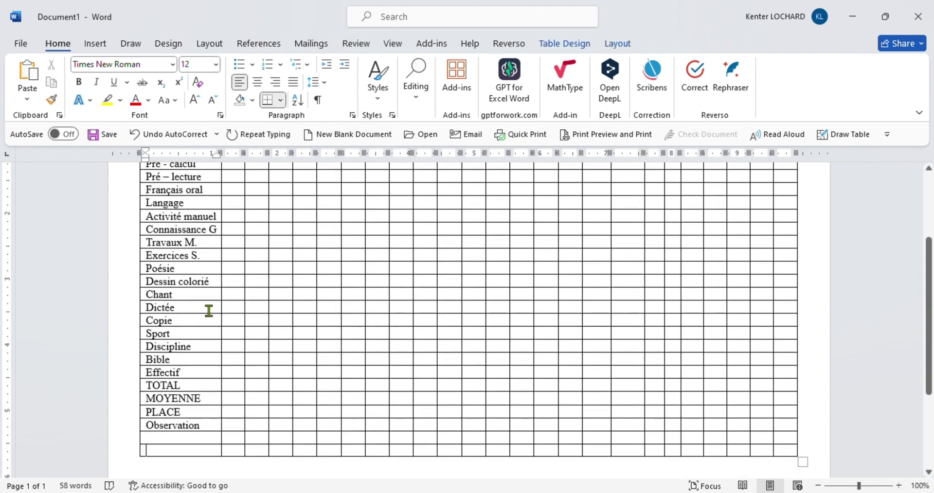
key("Up")
key("Up")
key("Up")
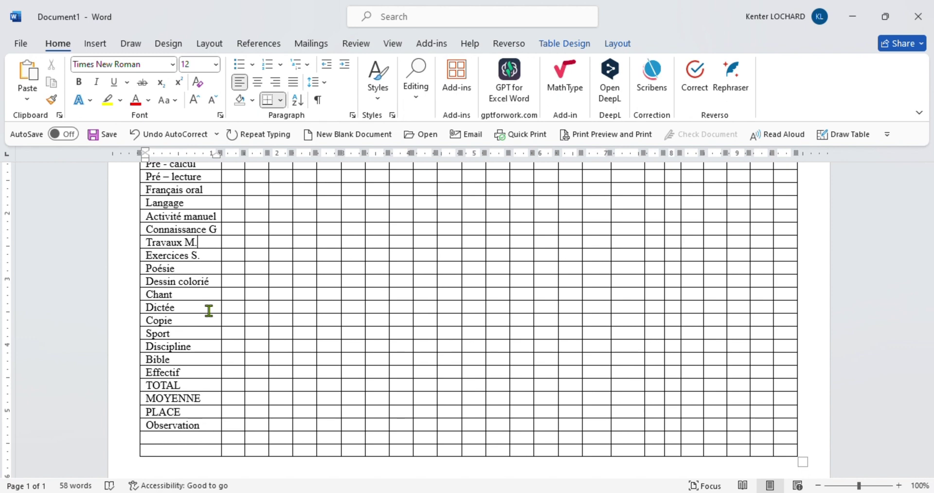
key("Down")
key("Up")
key("Up")
key("Up")
key("Up")
key("Up")
key("Up")
key("Up")
key("Up")
key("Up")
key("Up")
key("Up")
key("Up")
key("Up")
key("Up")
key("Up")
key("Up")
key("Up")
key("Up")
key("Up")
key("Up")
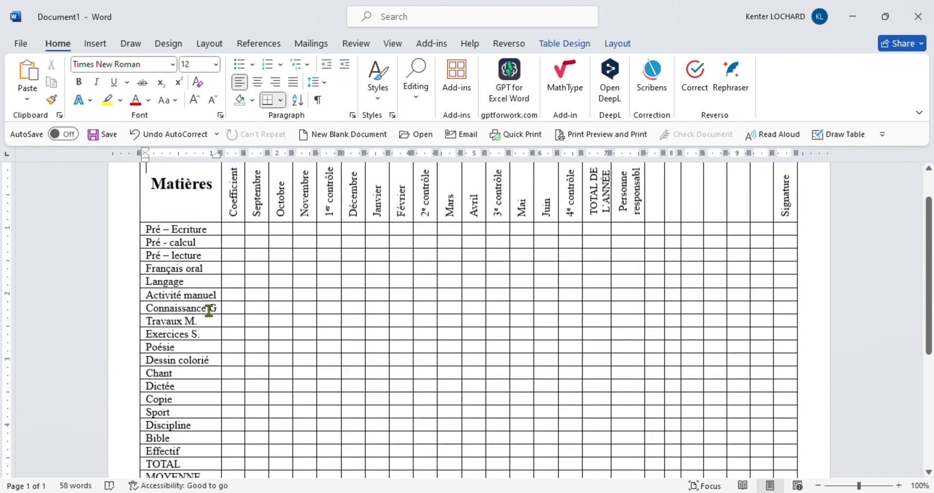
key("Down")
key("Down")
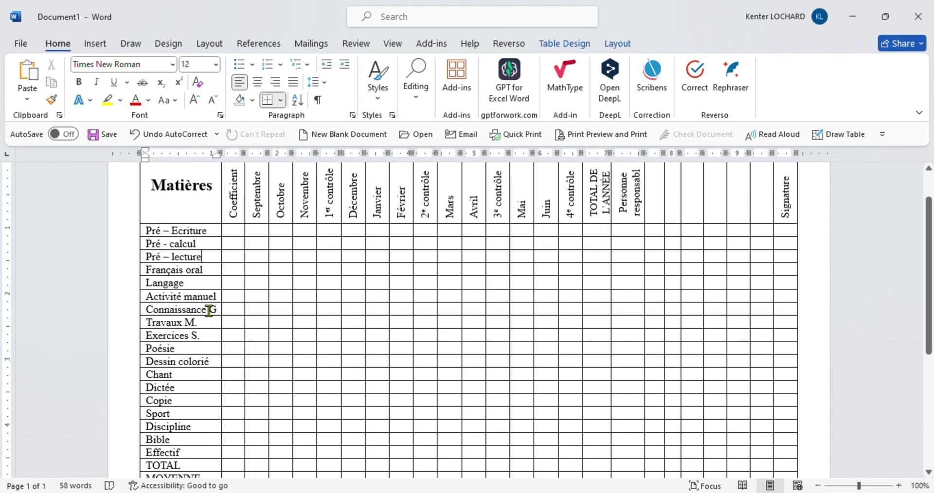
key("Down")
key("Down")
key("Down")
key("Down")
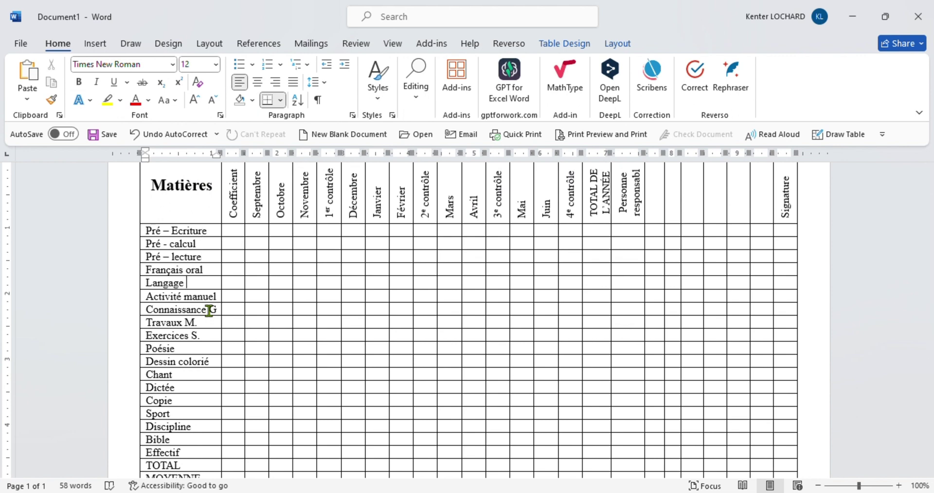
left_click(208, 311)
key("Down")
key("Down")
key("Down")
key("Down")
key("Down")
key("Down")
key("Down")
key("Down")
key("Down")
key("Down")
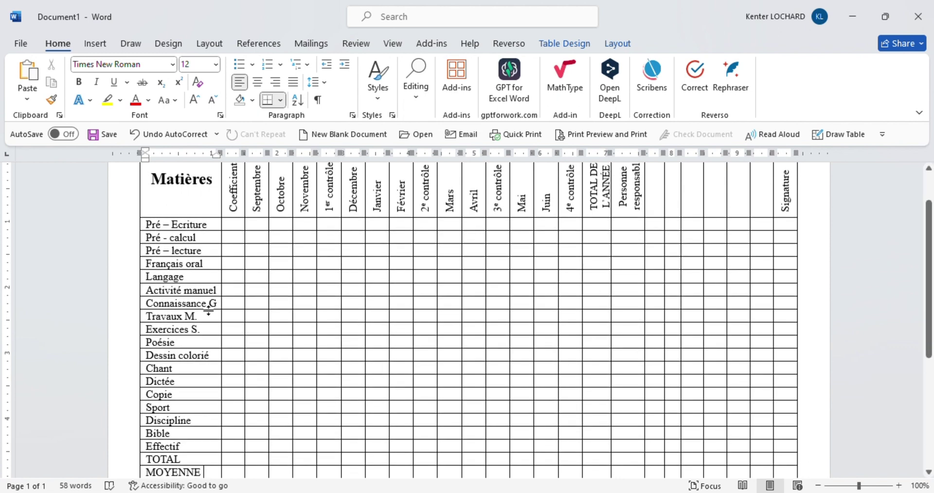
key("Down")
key("Down")
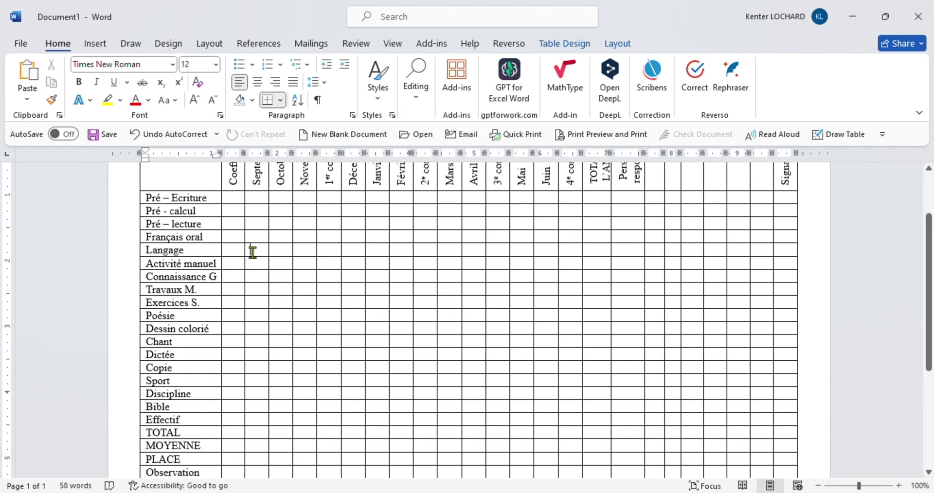
- Merge the five cells under the "Personne responsable" heading, from the "Pré – Ecriture" row to the "Langage" row, into one cell
key("Right")
key("Right")
key("Right")
key("Right")
key("Right")
key("Right")
key("Right")
key("Right")
key("Right")
key("Right")
key("Right")
key("Right")
key("Right")
key("Right")
key("Right")
key("Right")
key("Right")
key("Left")
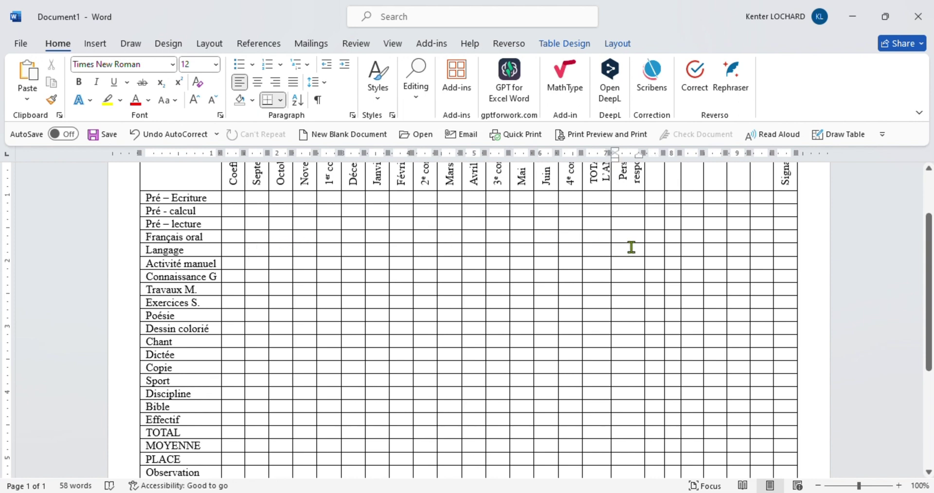
left_click_drag(632, 247, 631, 201)
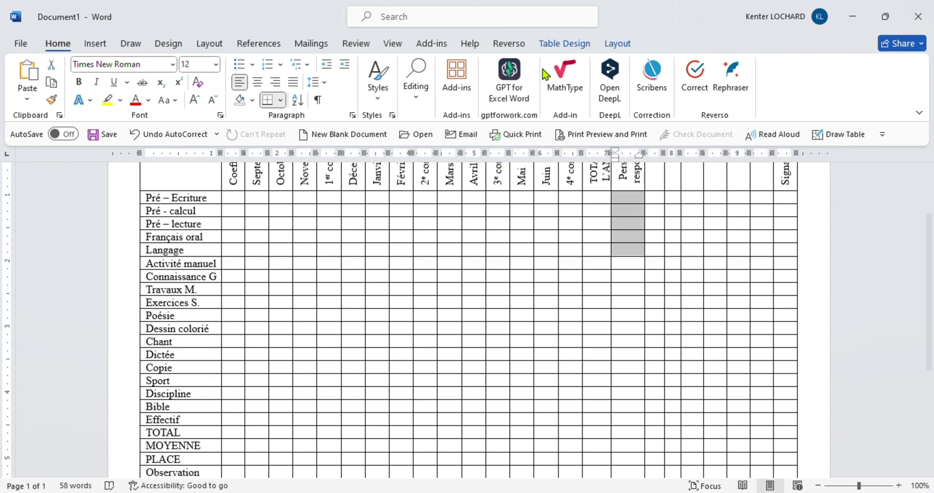
left_click(617, 45)
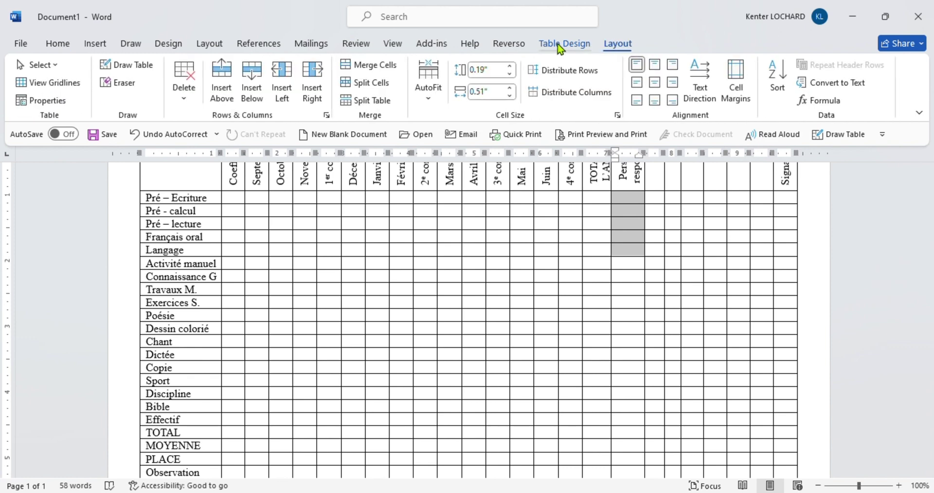
left_click(375, 66)
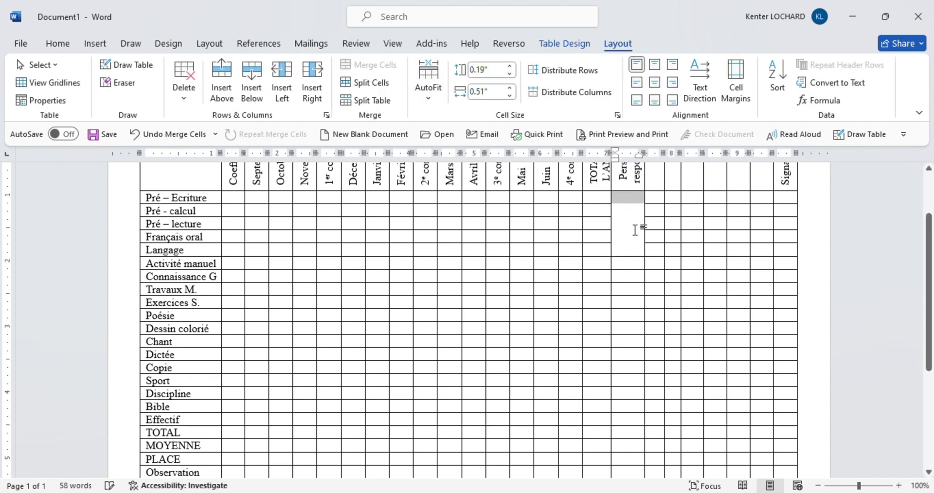